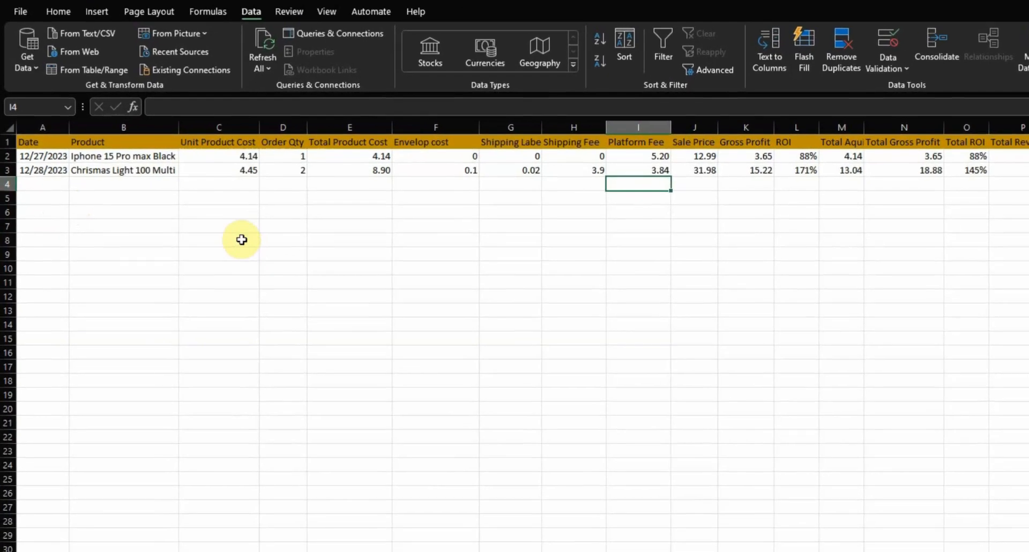
Review the sales table's column headings from Date through Source, including the cost, fee, profit, ROI and margin columns
left_click(44, 141)
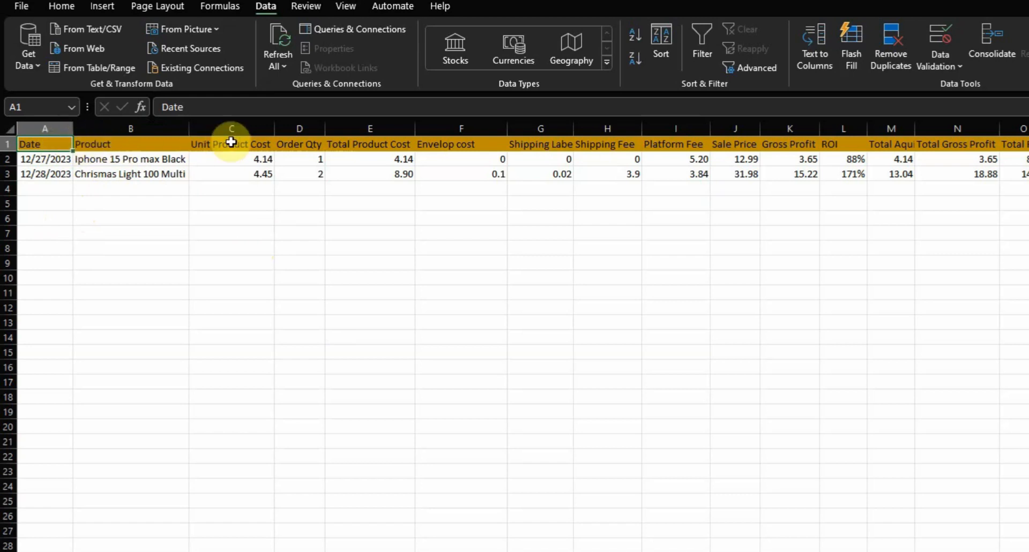
left_click(316, 144)
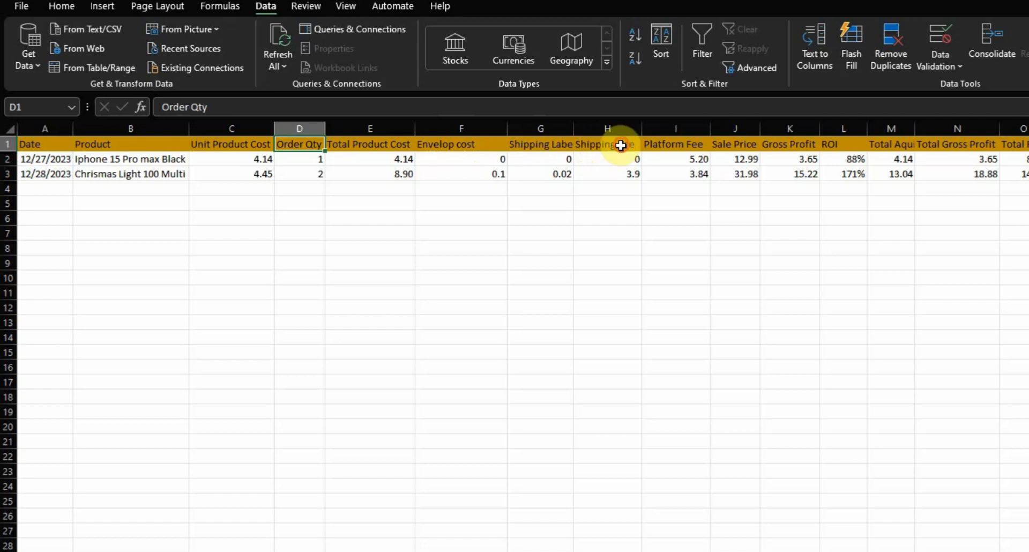
left_click(600, 148)
left_click(697, 145)
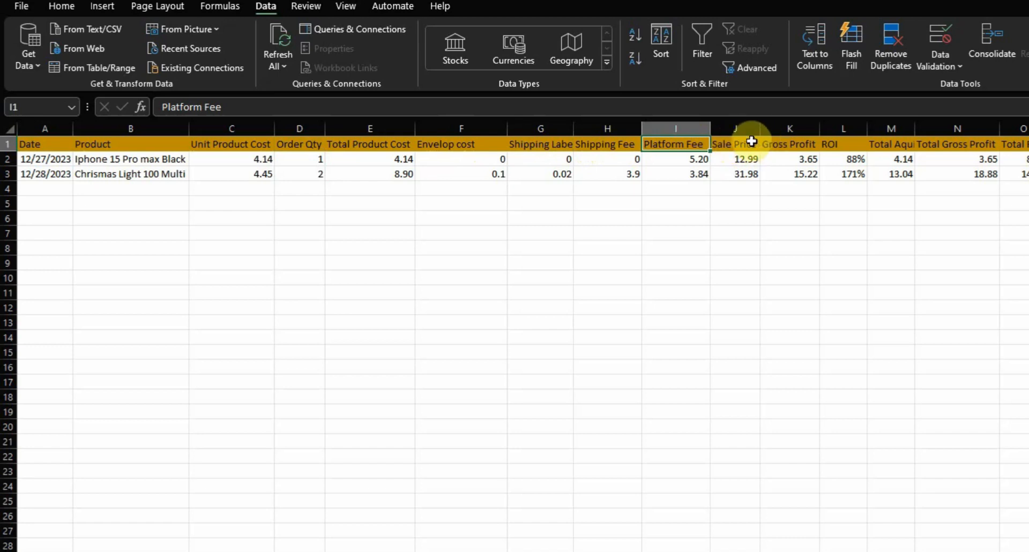
left_click(750, 142)
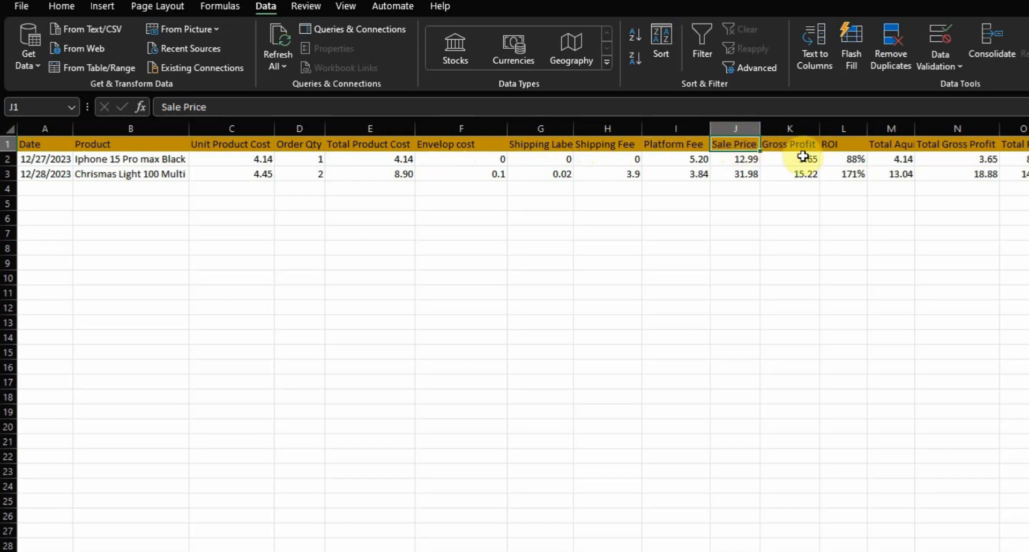
left_click(815, 142)
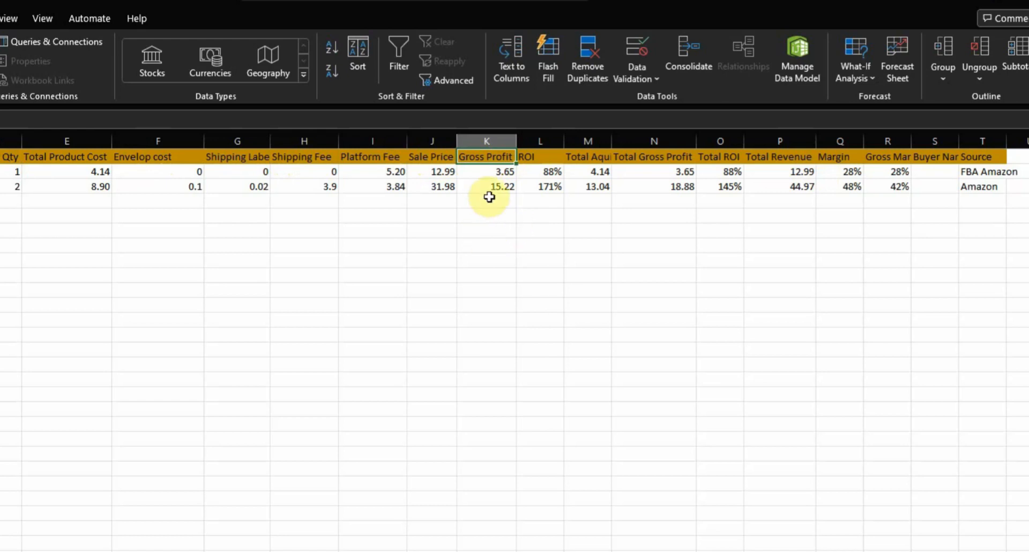
left_click(539, 156)
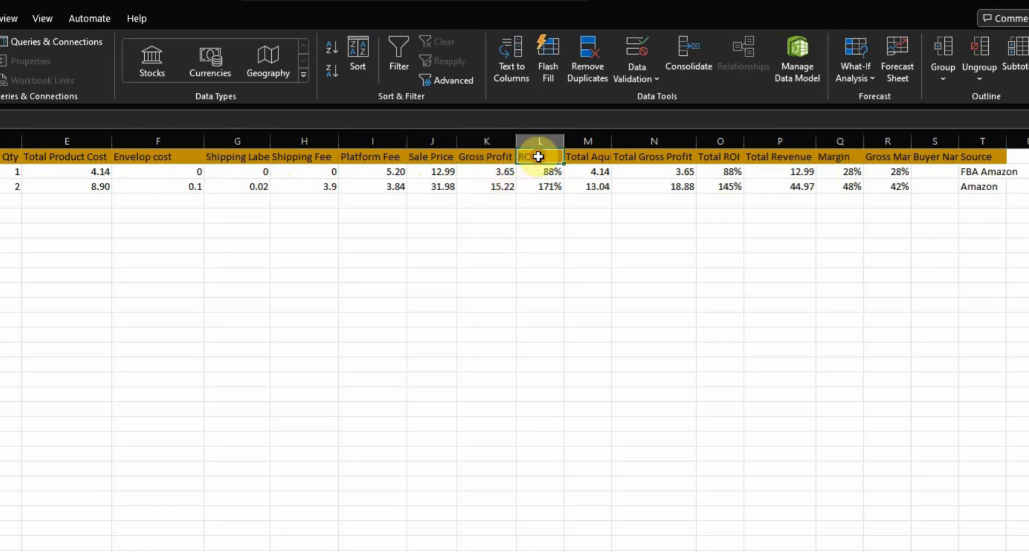
left_click(601, 159)
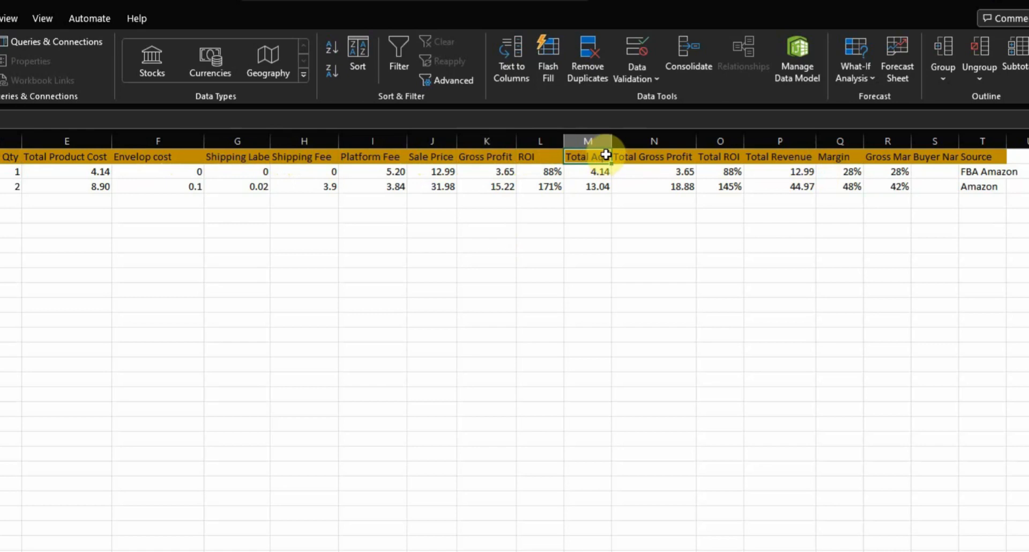
left_click(654, 156)
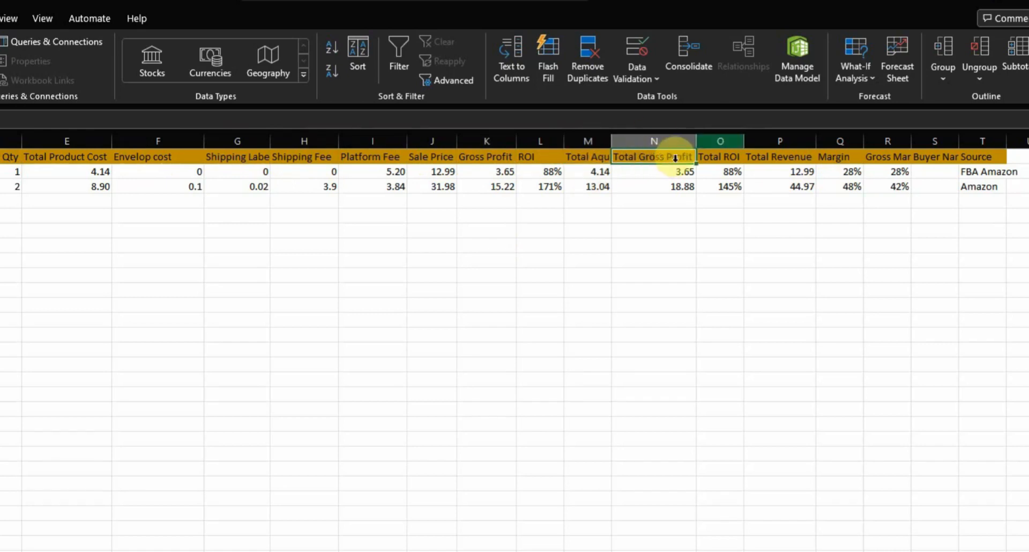
left_click(729, 156)
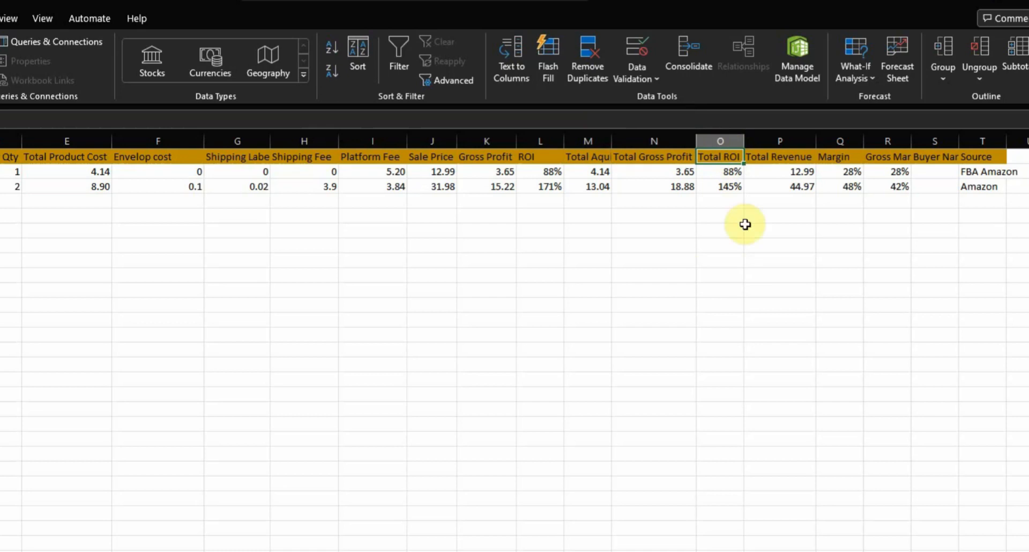
left_click(793, 156)
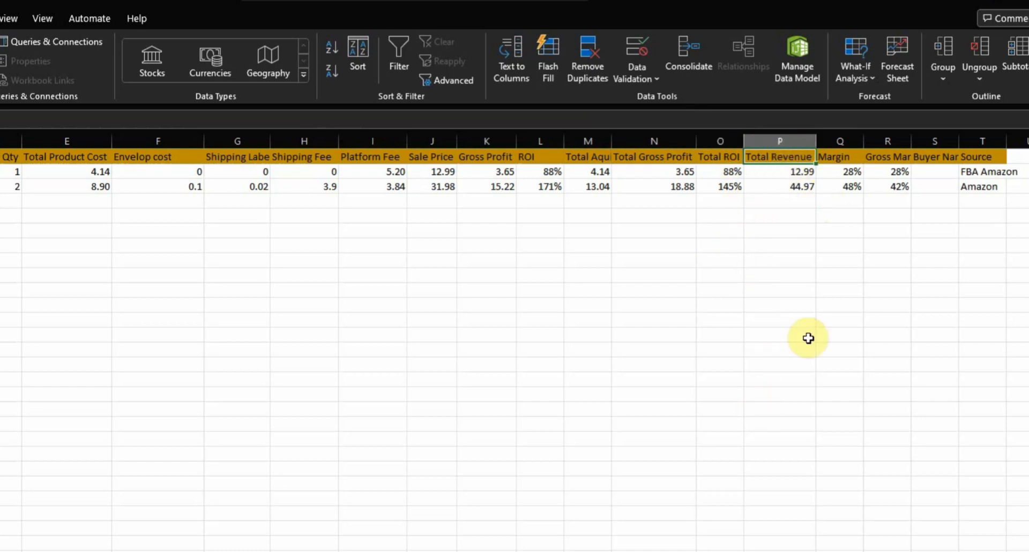
left_click(852, 157)
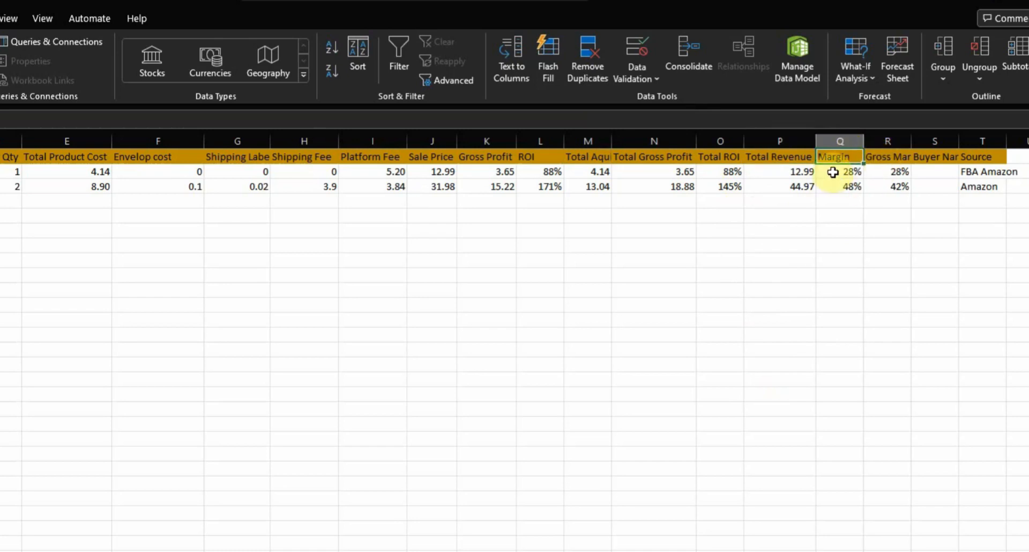
left_click(895, 158)
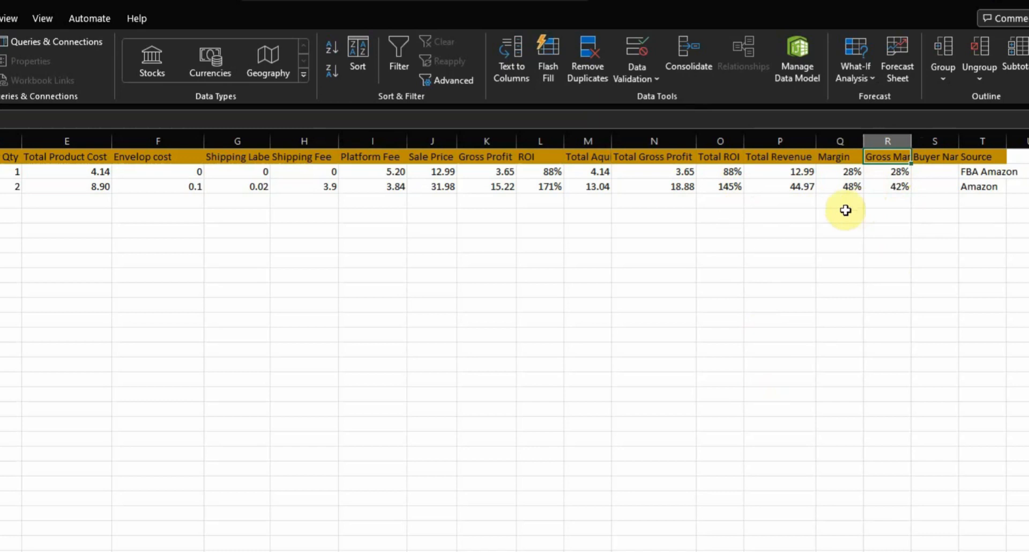
left_click(924, 157)
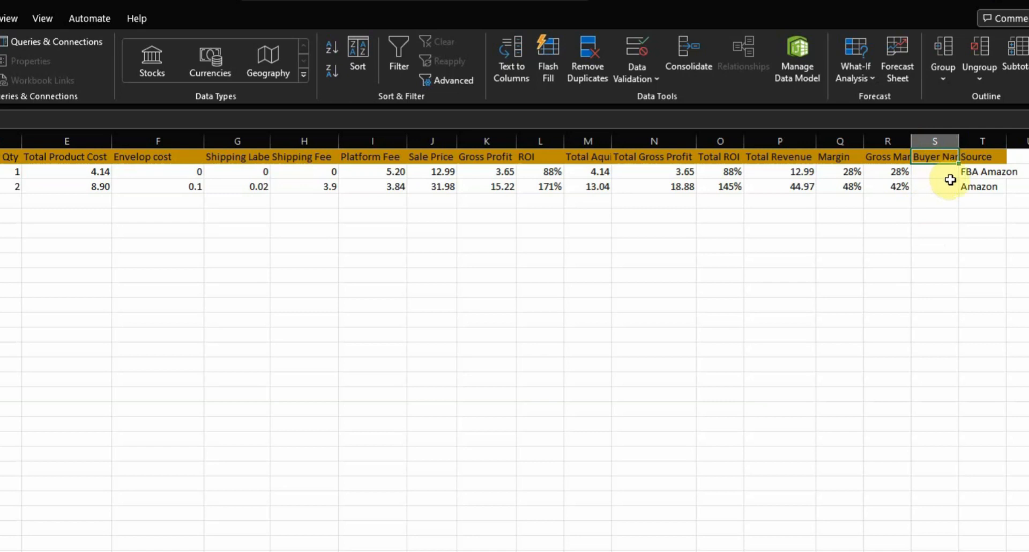
left_click(983, 156)
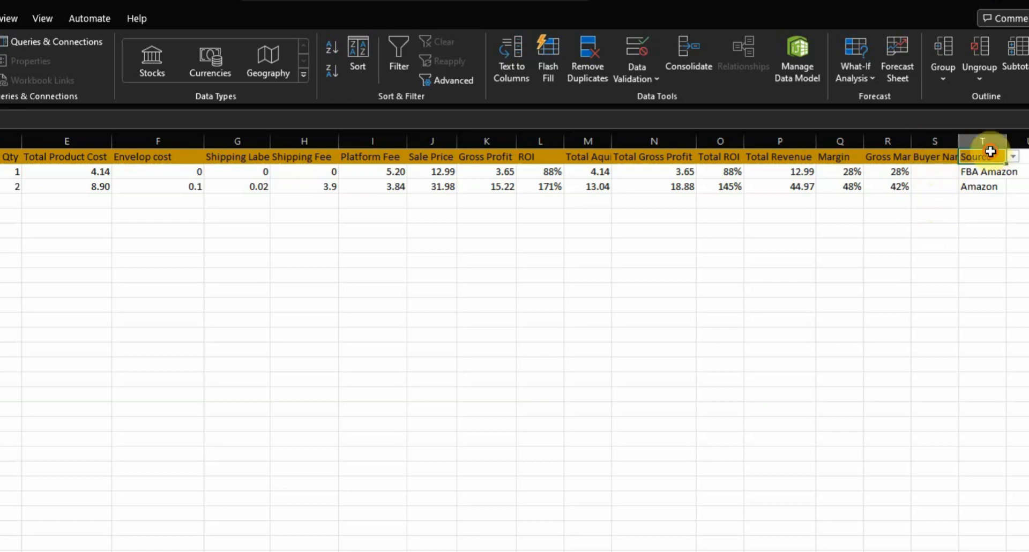
left_click(982, 188)
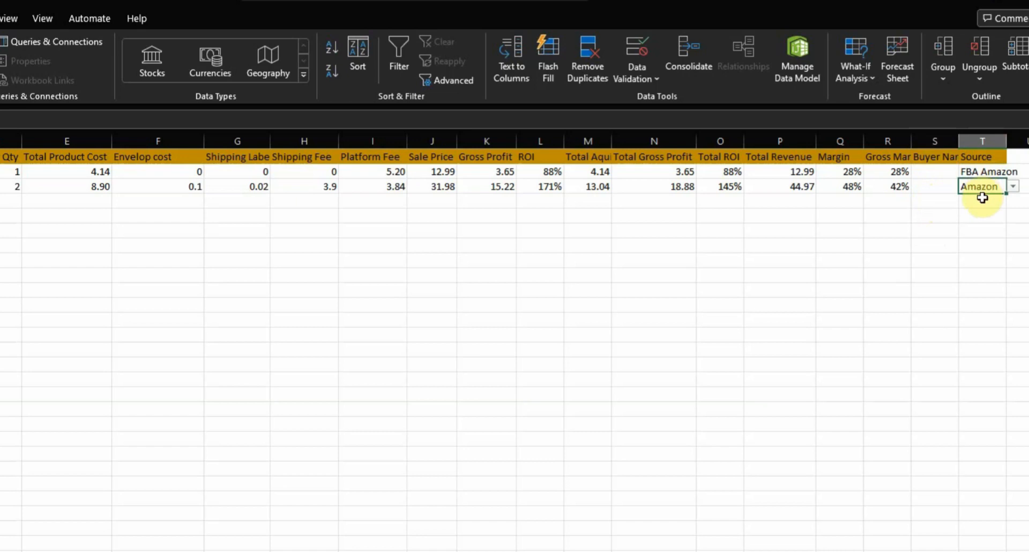
left_click(938, 203)
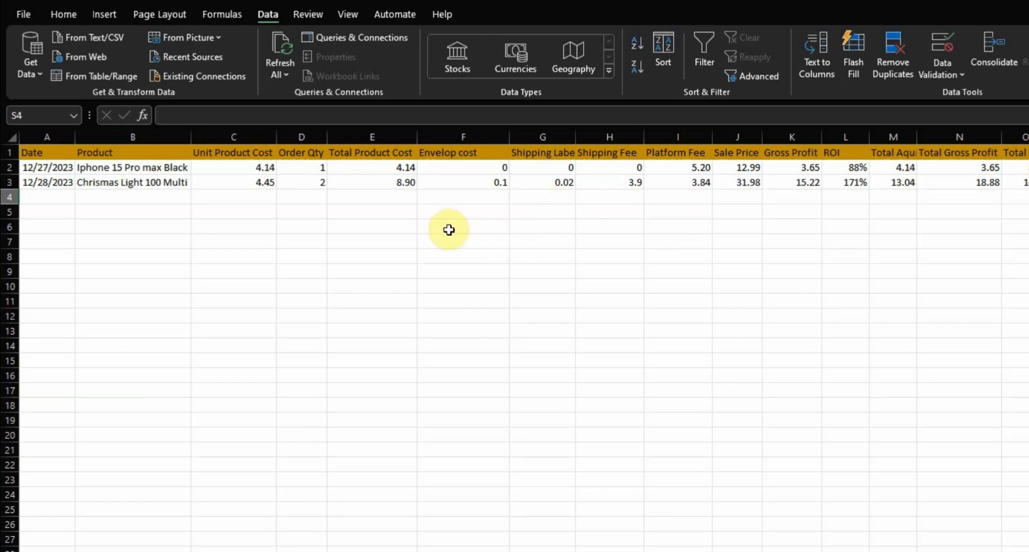
Examine the first Date entry and the in-cell dropdowns in the Product column
left_click(271, 253)
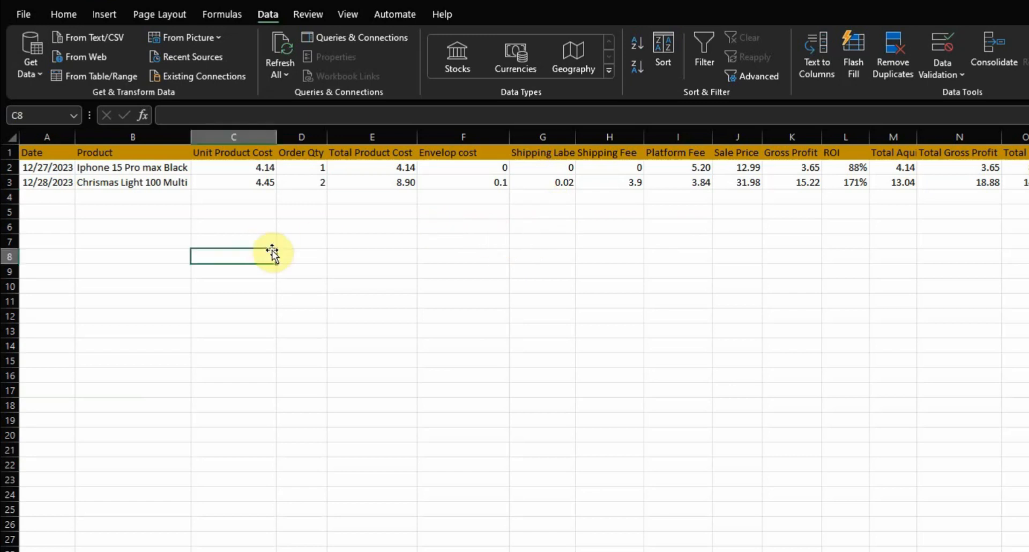
left_click(170, 230)
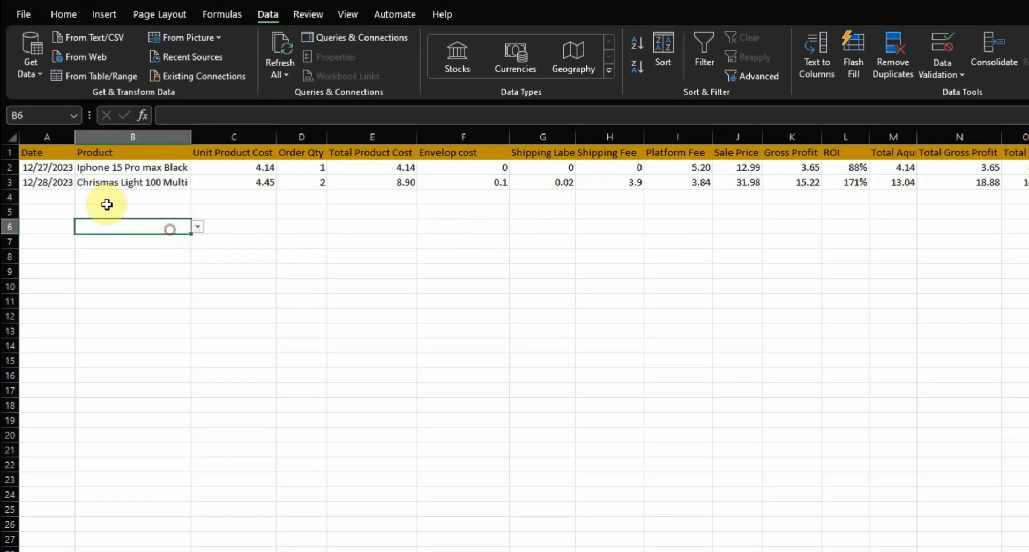
left_click(28, 168)
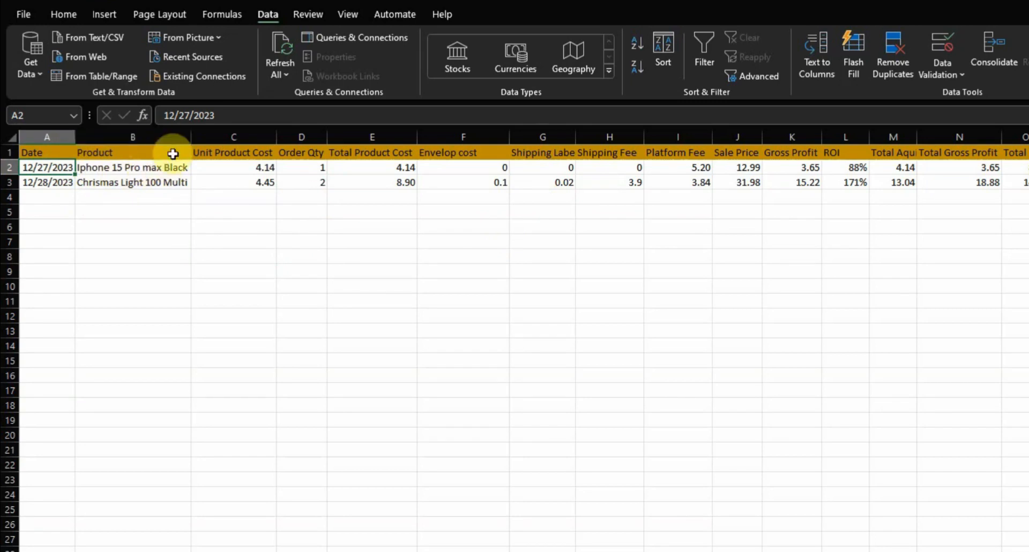
left_click(172, 137)
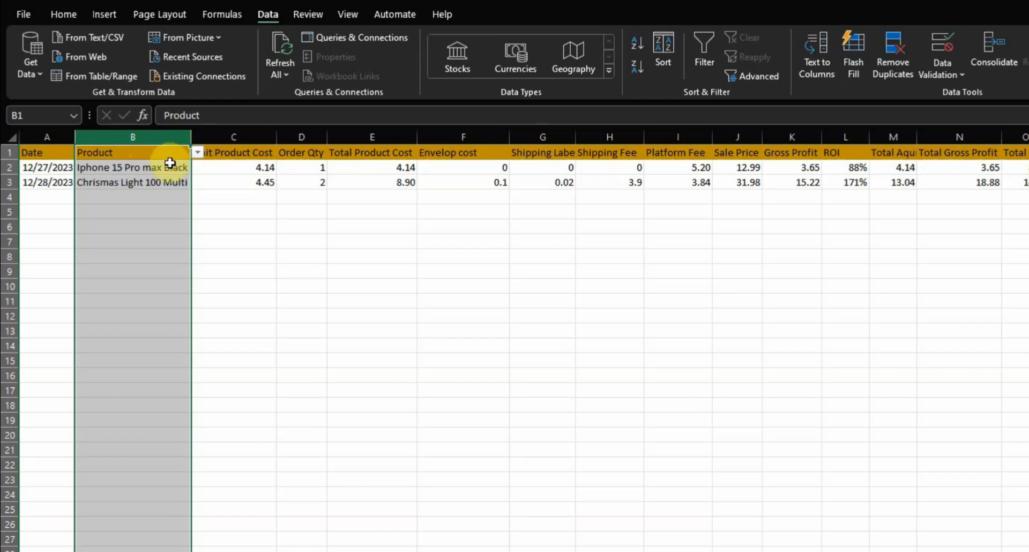
left_click(198, 155)
left_click(203, 208)
left_click(184, 182)
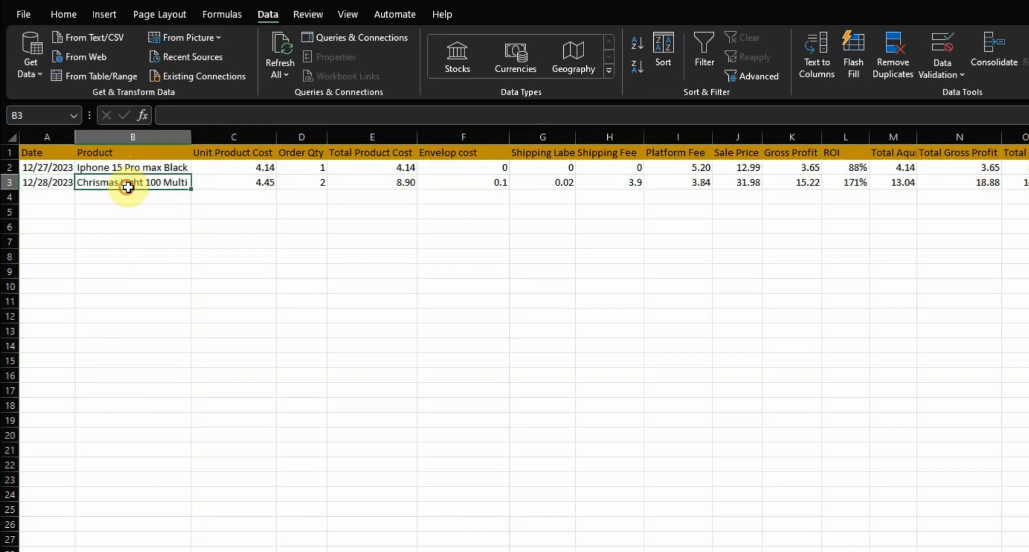
left_click(122, 224)
left_click(127, 209)
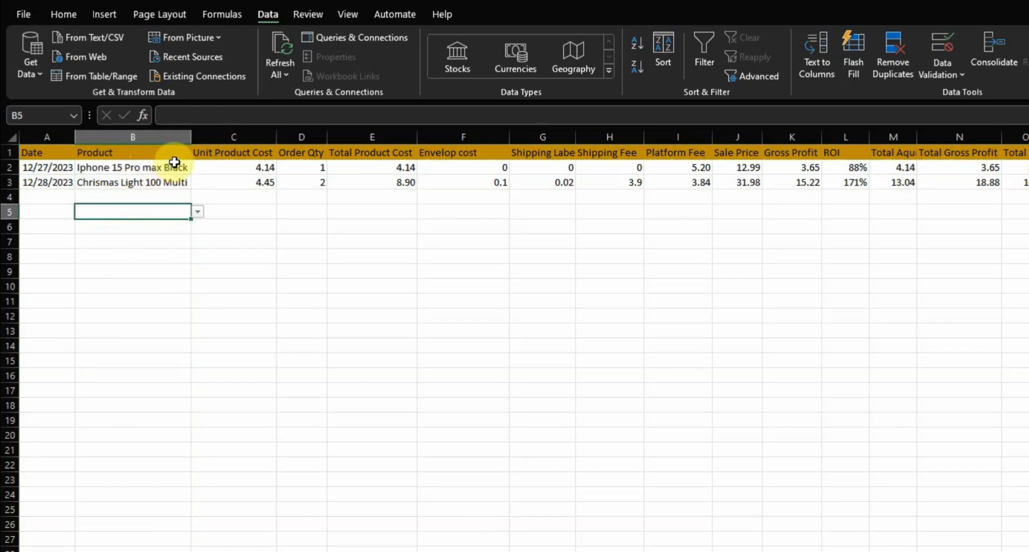
Apply List data validation to the entire Product column, using the Variation column of the Products sheet as source (=Products!$B:$B)
left_click(167, 136)
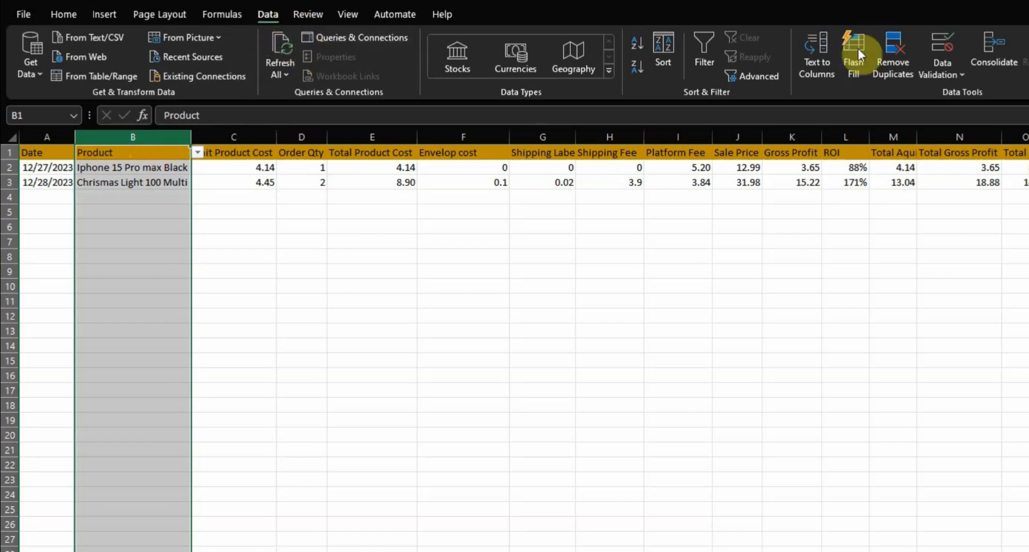
left_click(938, 75)
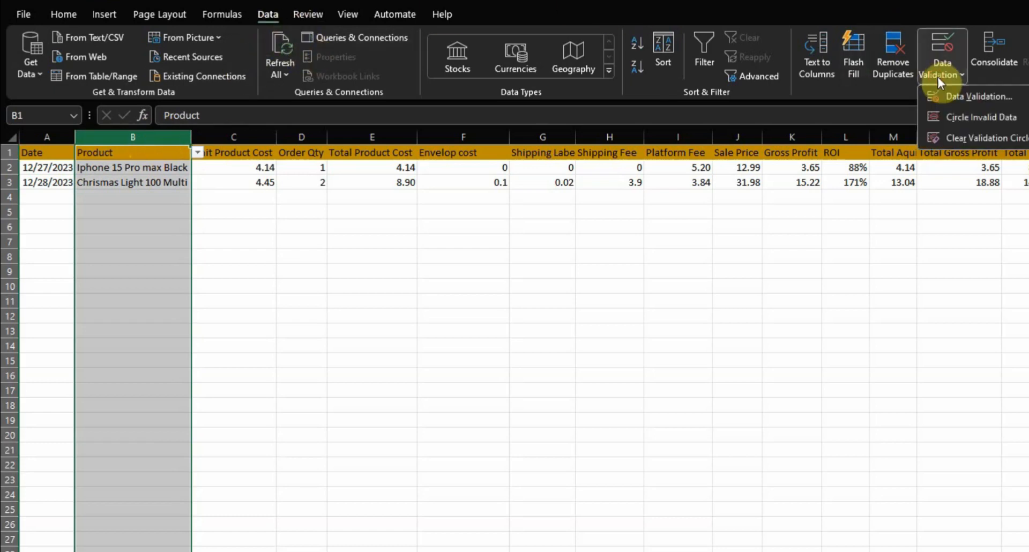
left_click(976, 96)
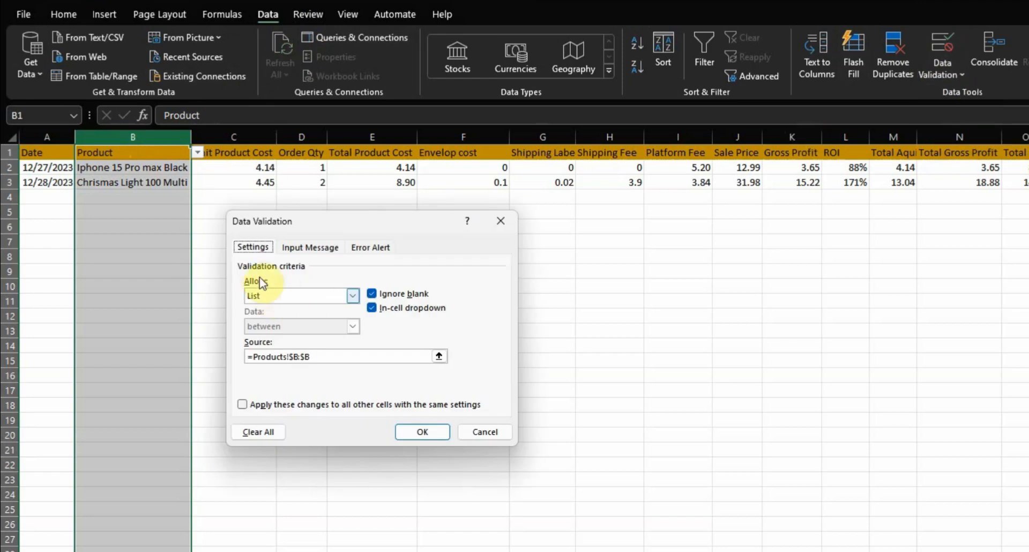
left_click(351, 296)
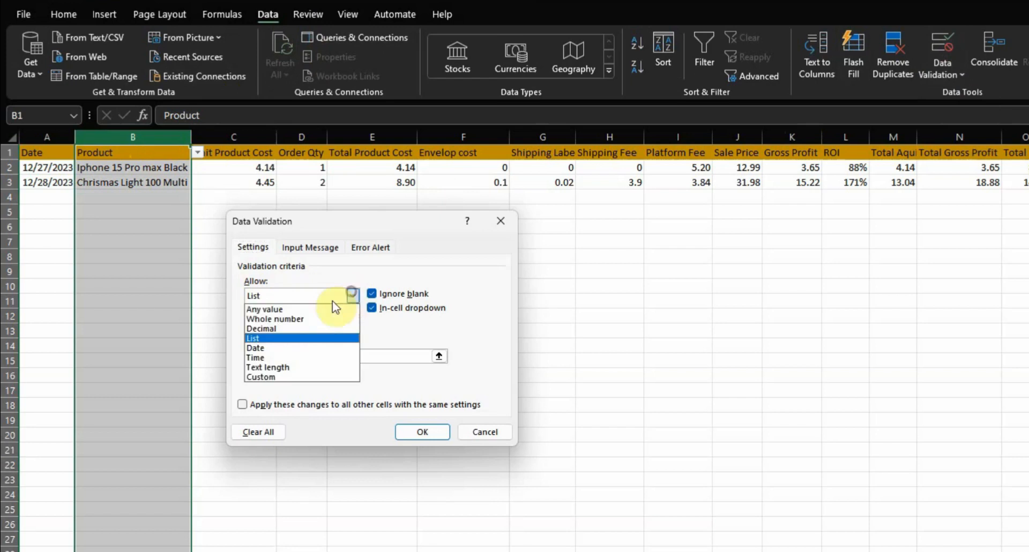
left_click(257, 338)
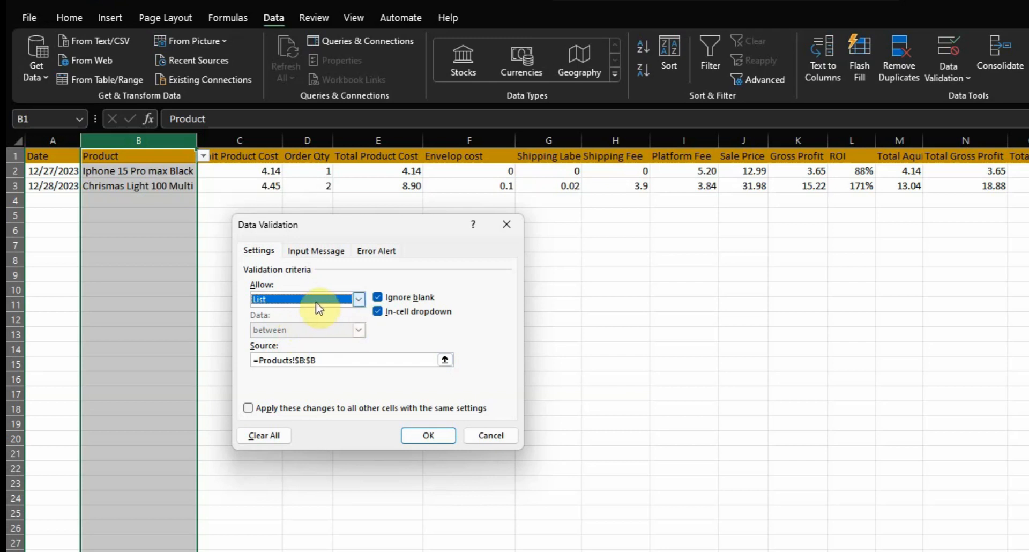
left_click(445, 359)
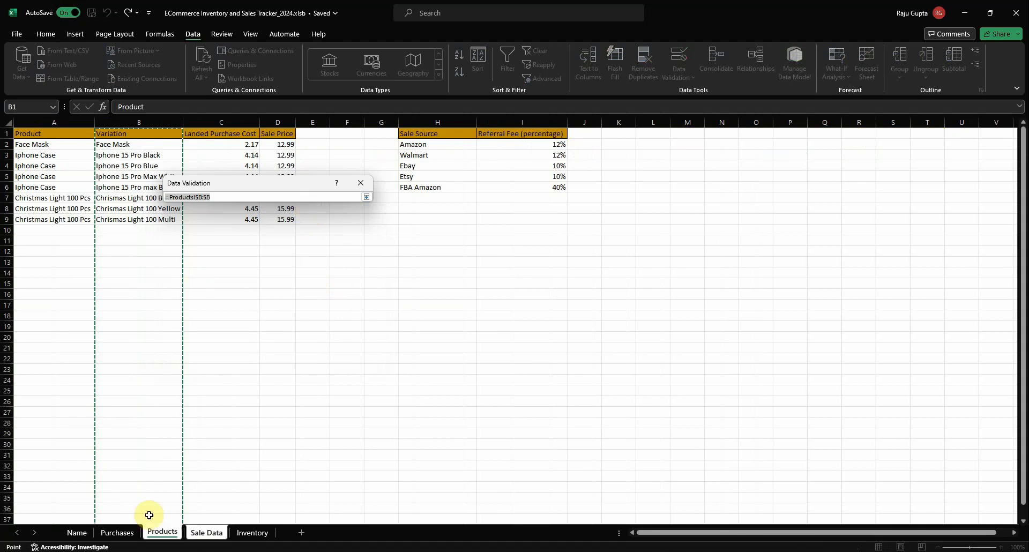
left_click(155, 532)
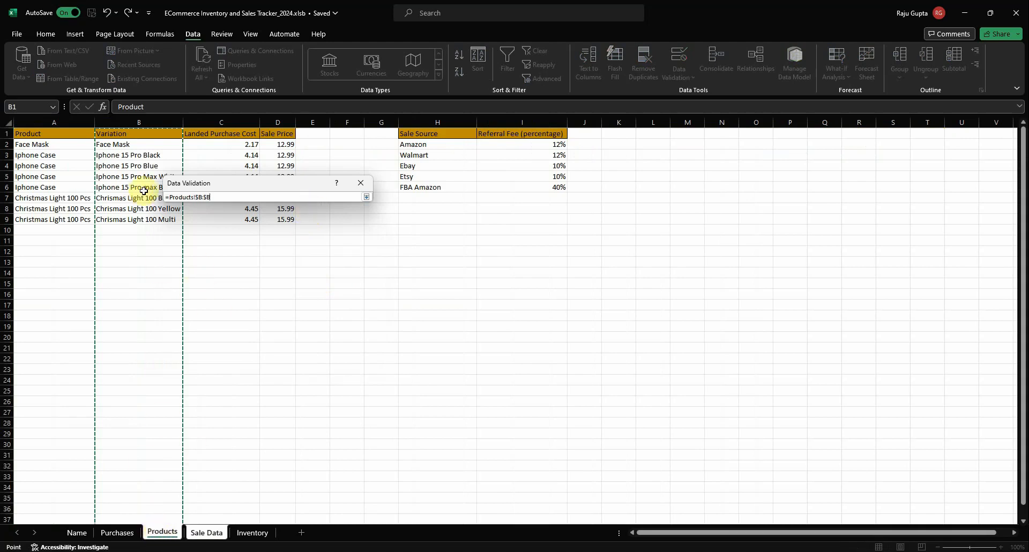
left_click(134, 122)
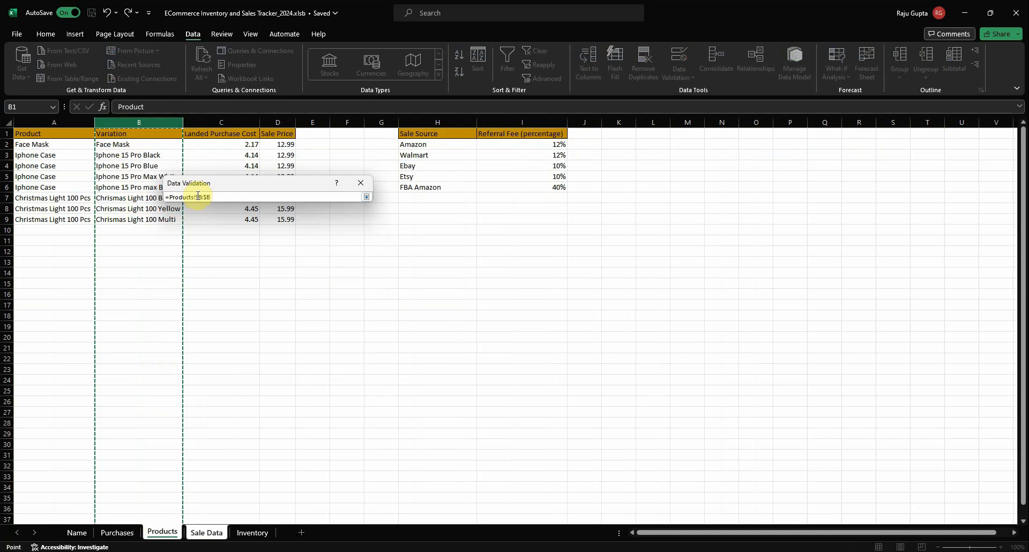
left_click_drag(197, 195, 213, 205)
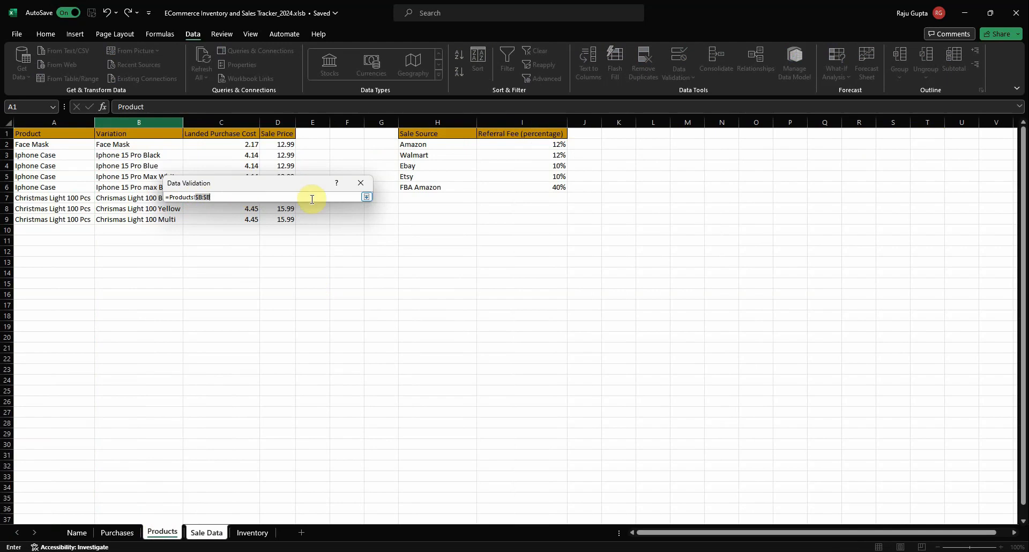
left_click(366, 198)
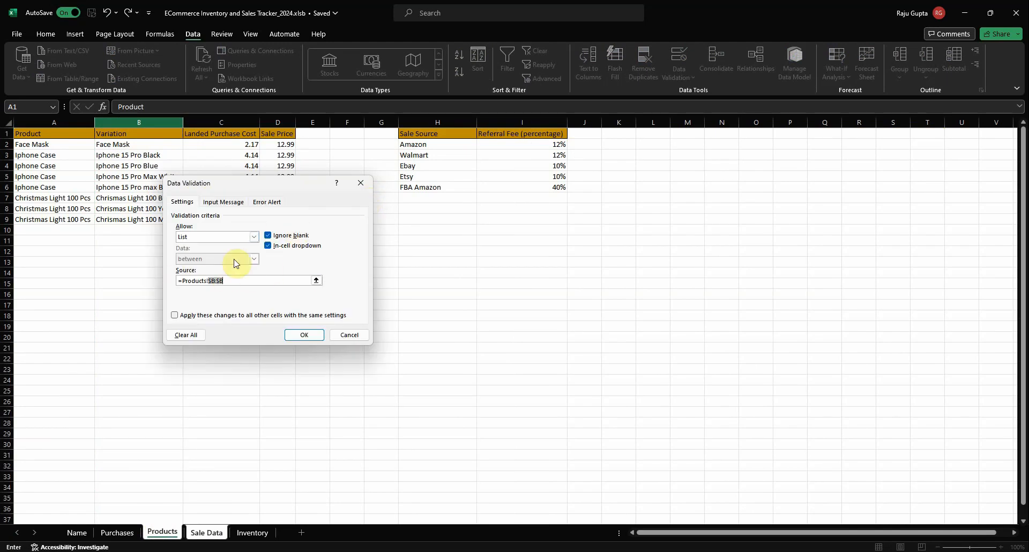
left_click(304, 335)
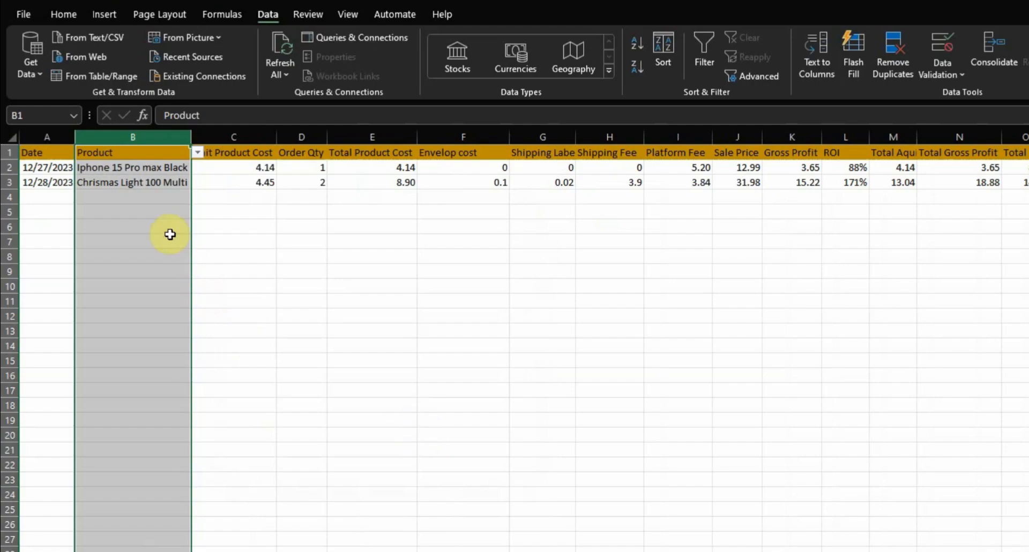
Check several blank cells down the Product column for the validation dropdown
left_click(160, 197)
left_click(144, 258)
left_click(132, 331)
left_click(134, 239)
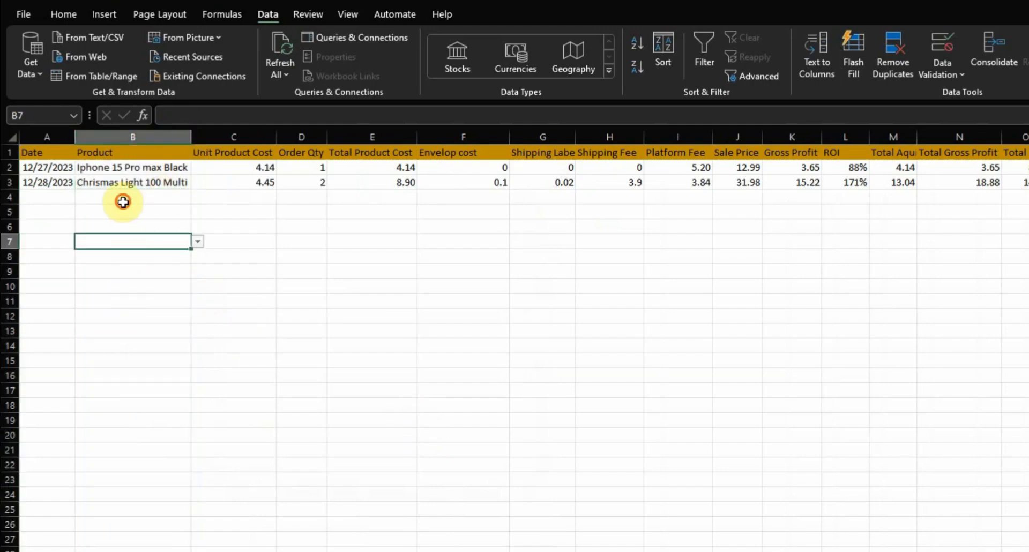
left_click(119, 316)
left_click(109, 374)
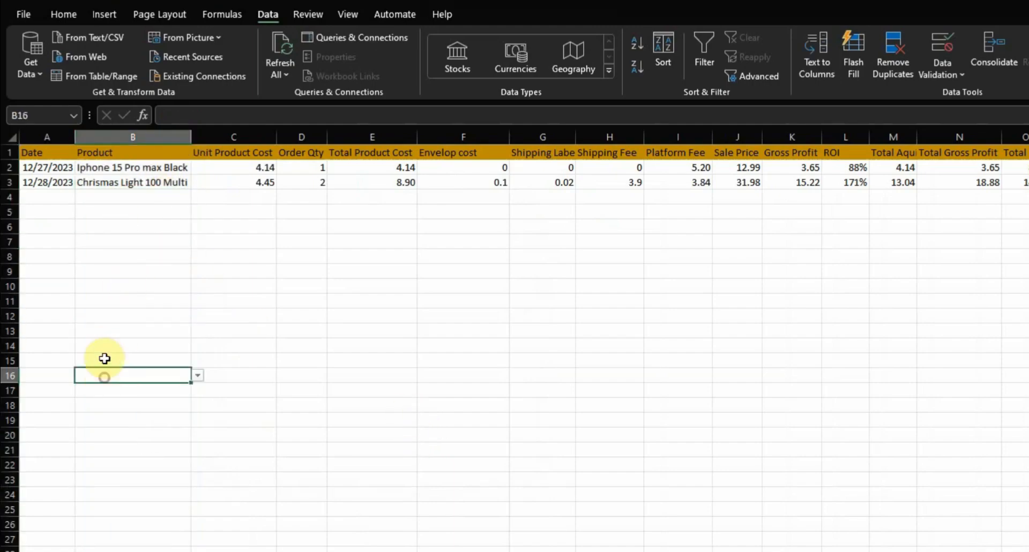
Review the product variations offered by the dropdown in the first sale row's Product cell
left_click(134, 170)
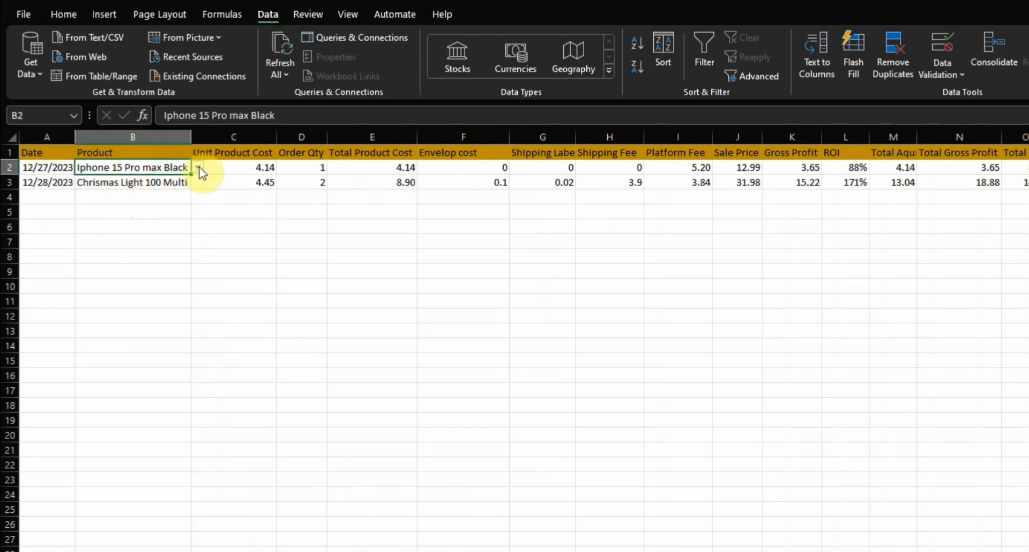
left_click(198, 168)
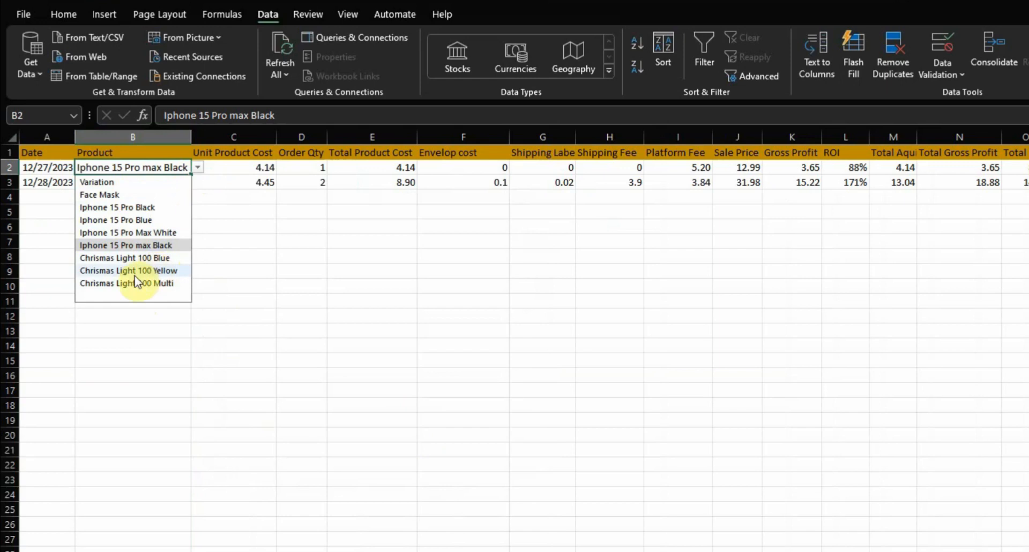
left_click(243, 168)
Examine the INDEX array and the MATCH lookup value and lookup array in the first row's Unit Product Cost formula
left_click(243, 170)
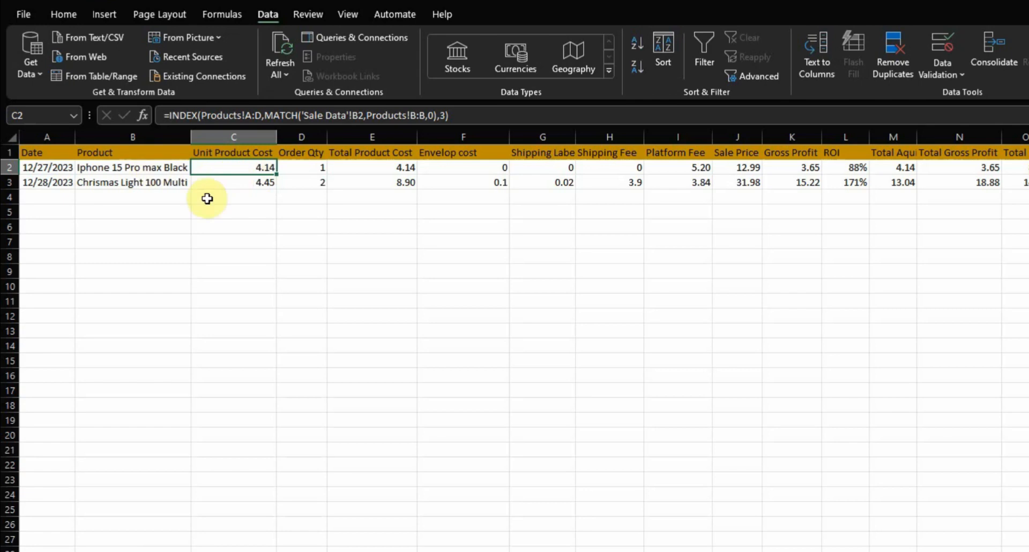
double_click(222, 167)
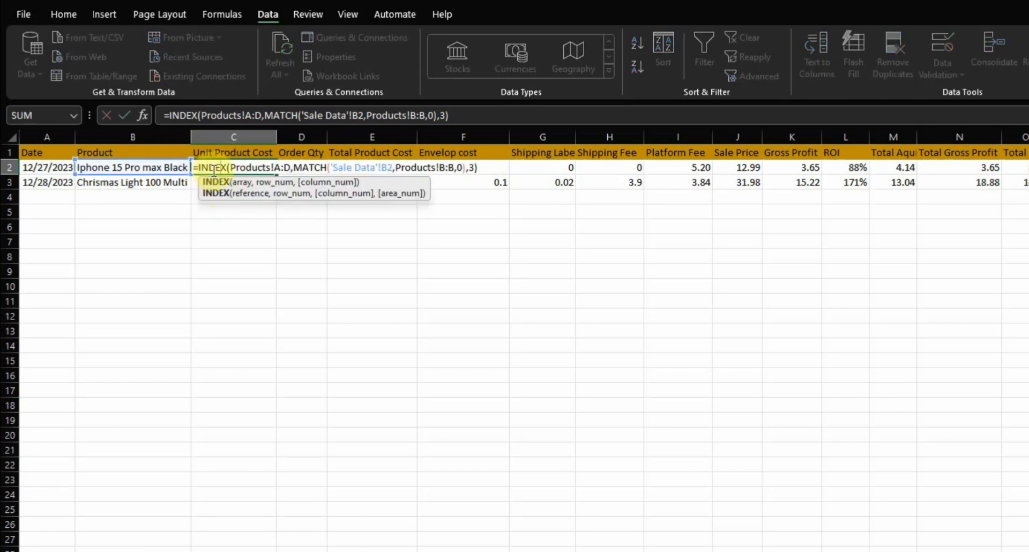
left_click_drag(231, 168, 290, 170)
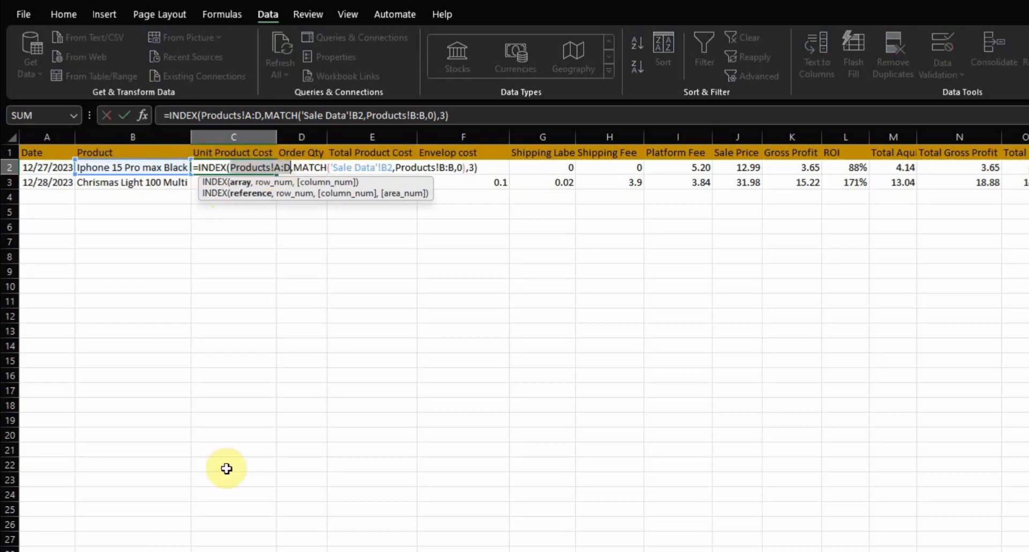
left_click(290, 168)
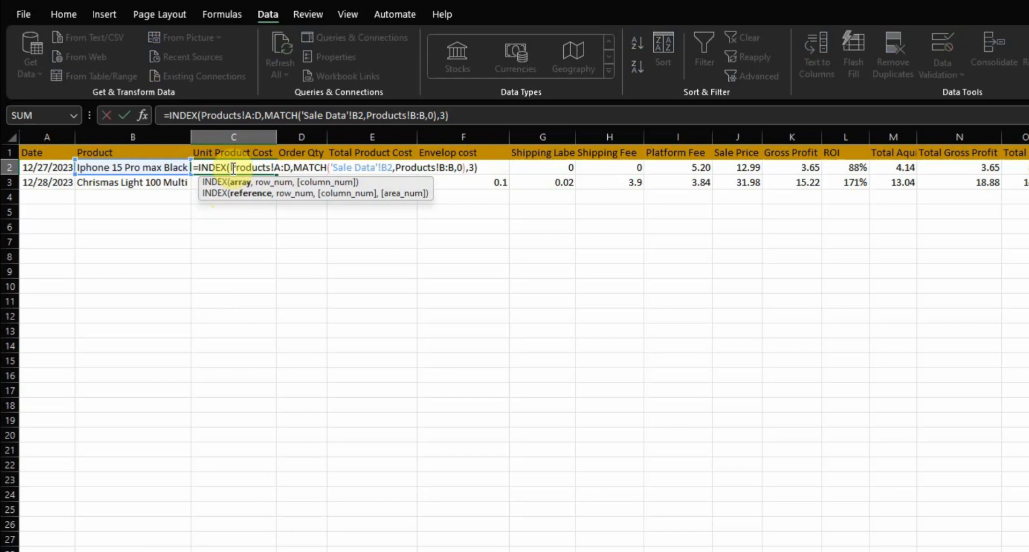
left_click(320, 168)
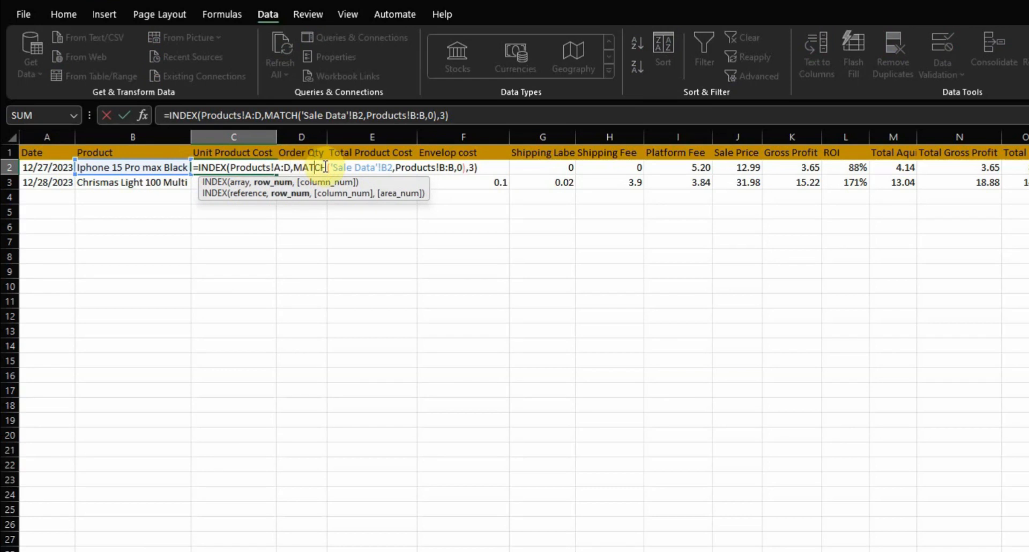
left_click(352, 167)
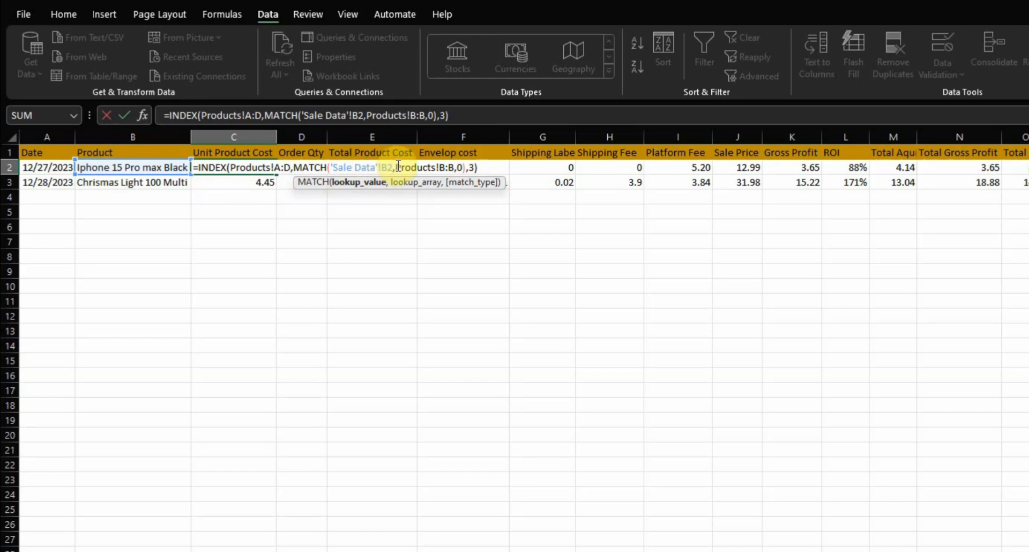
left_click_drag(396, 166, 456, 165)
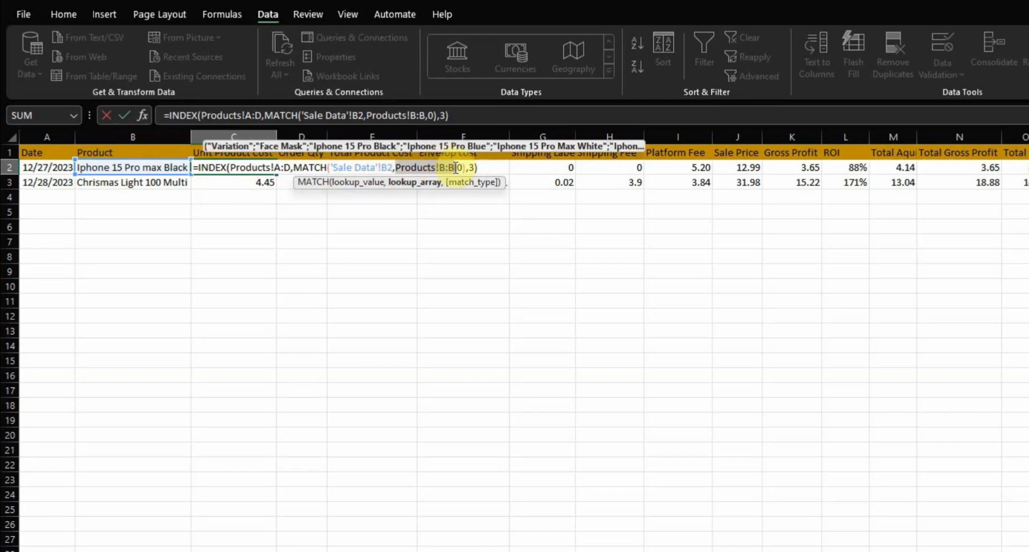
left_click(452, 167)
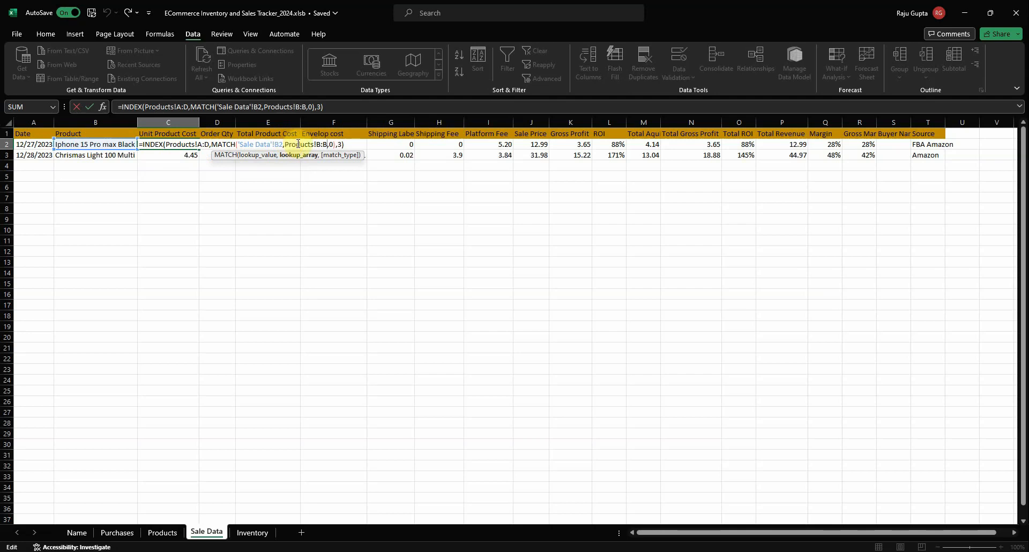
Inspect the Variation column on the Products sheet that the MATCH function searches, and return to Sale Data
left_click(160, 532)
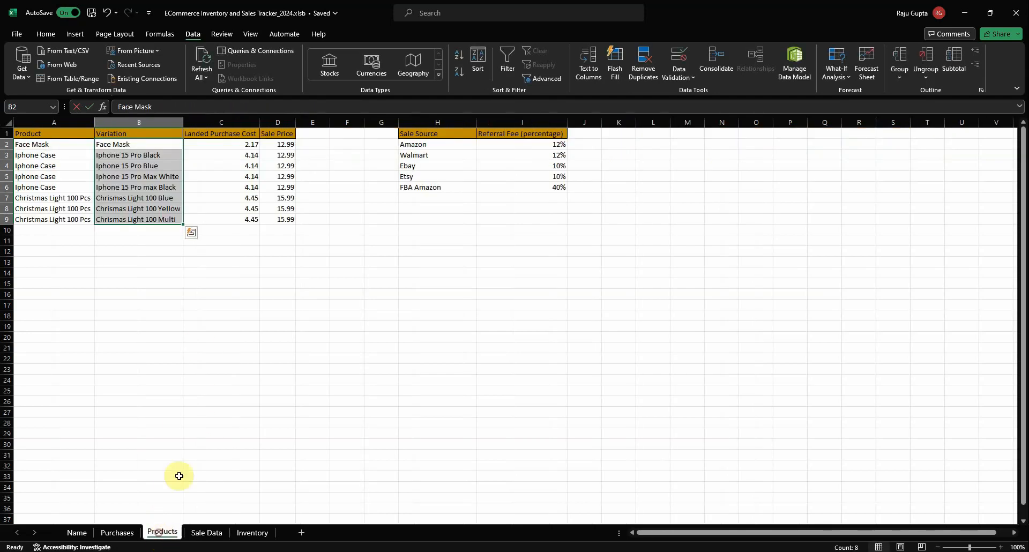
left_click(139, 121)
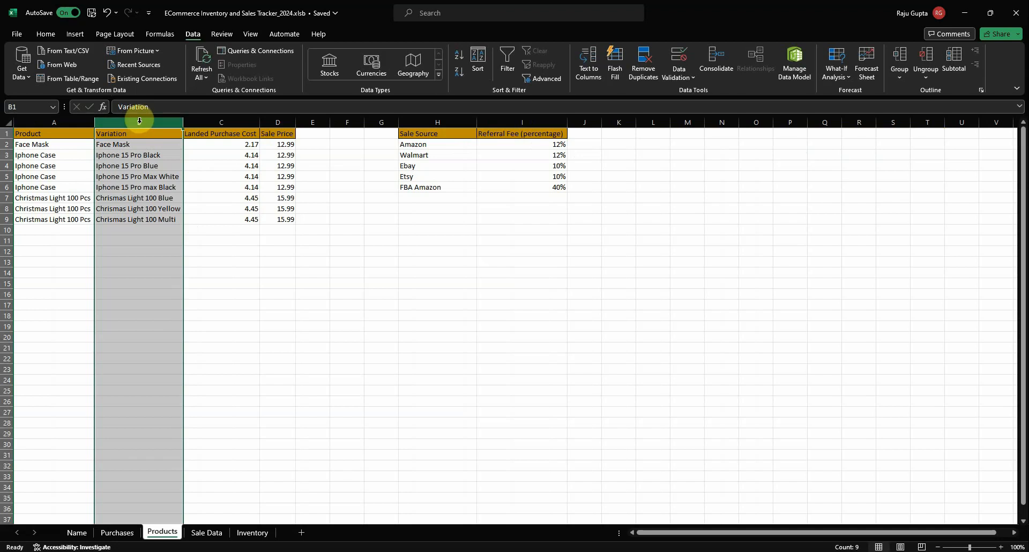
left_click(198, 532)
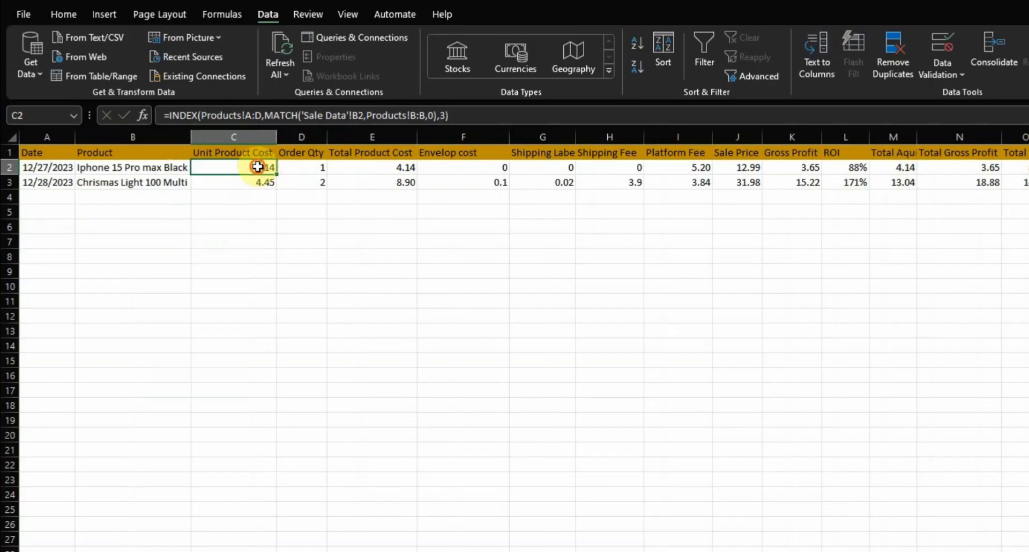
Examine the match type and column number arguments in the Unit Product Cost formula in C2
double_click(258, 167)
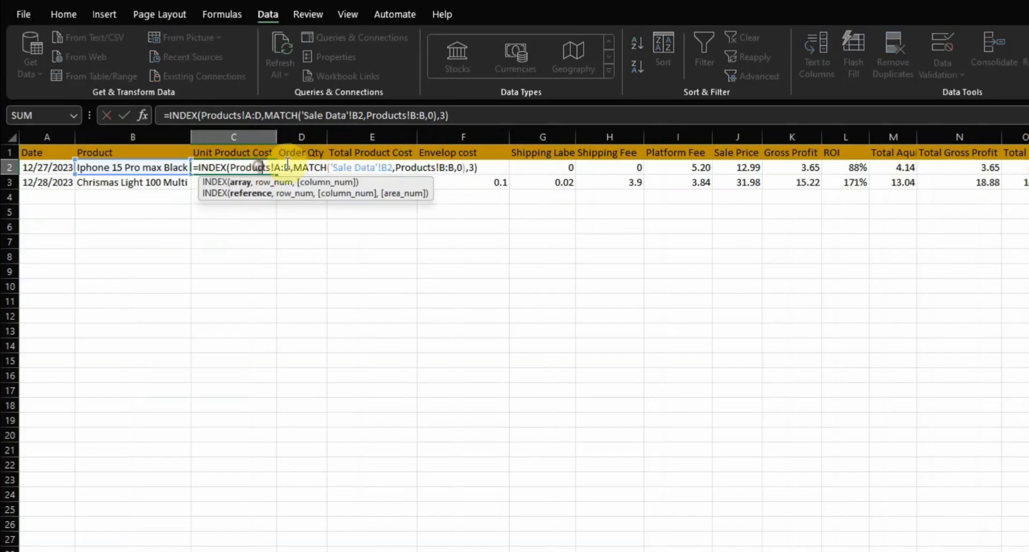
left_click(449, 168)
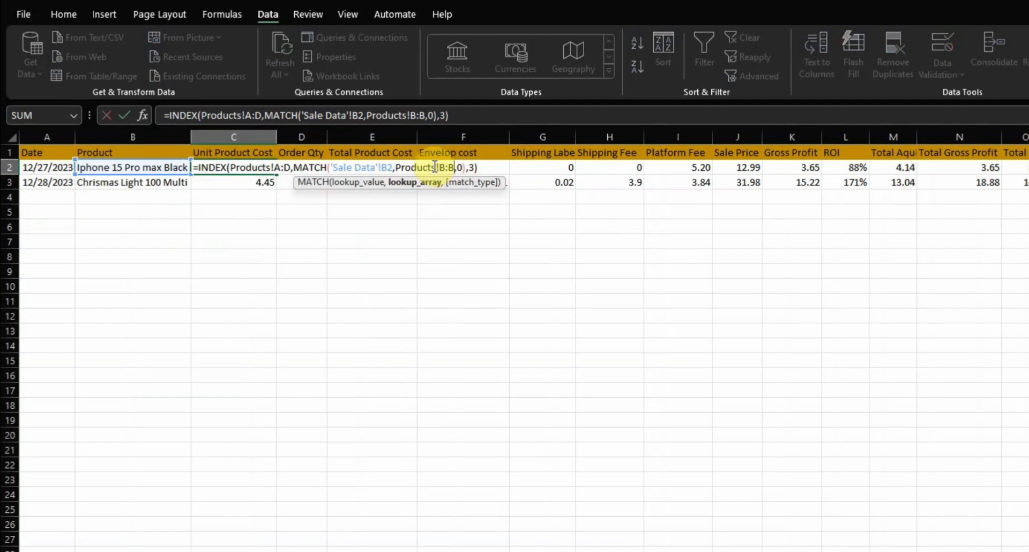
left_click(463, 168)
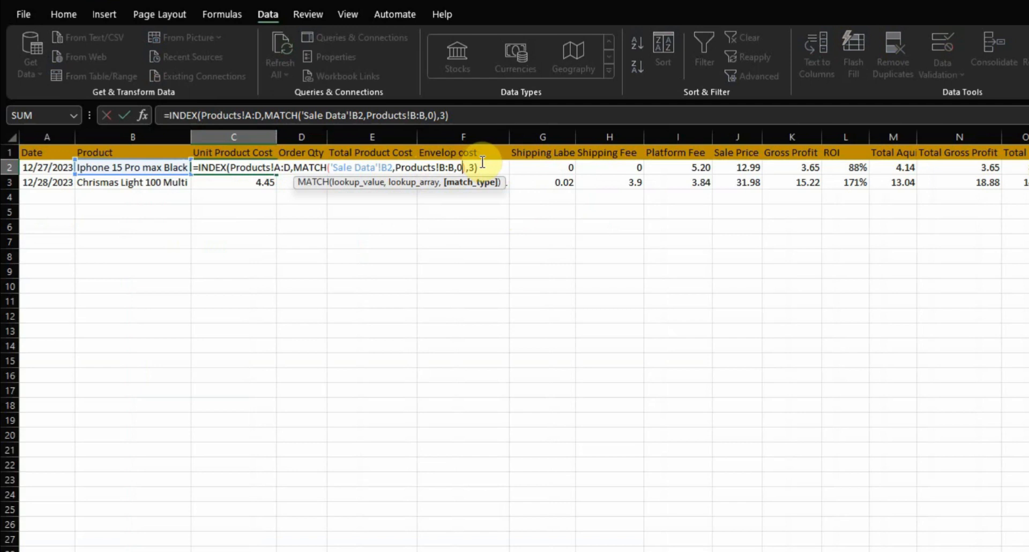
left_click(465, 167)
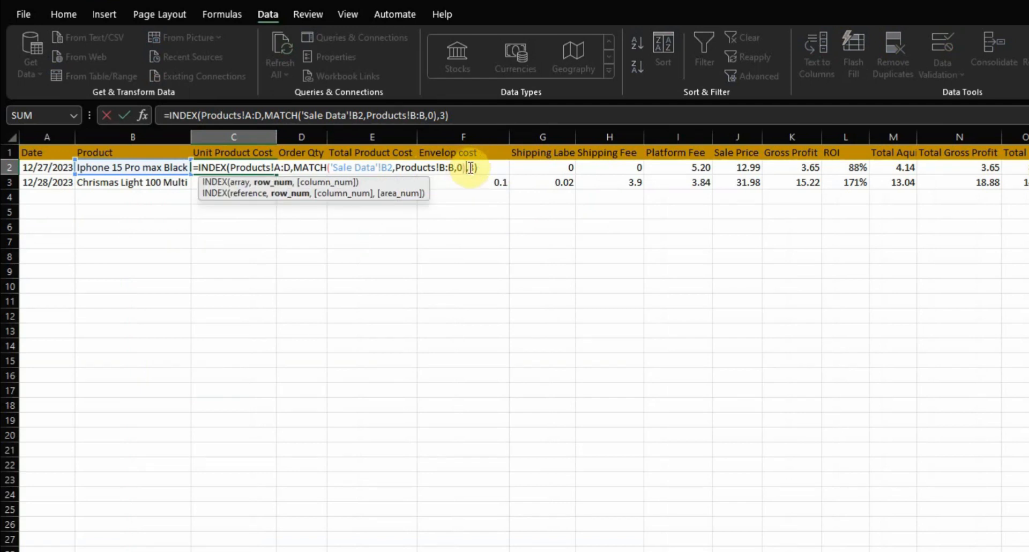
left_click(474, 168)
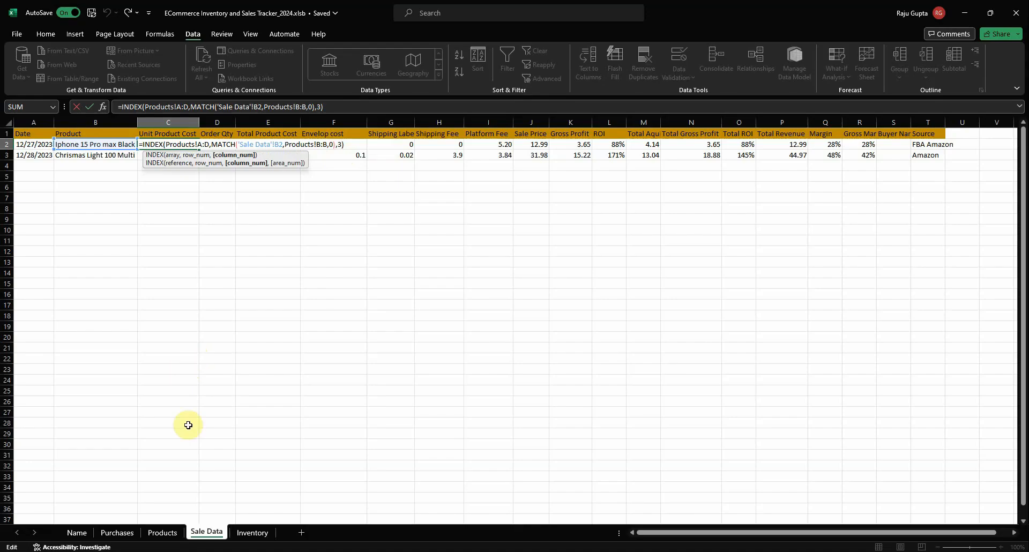
Check the Landed Purchase Cost column on the Products sheet against the Unit Product Cost formula in Sale Data
left_click(162, 532)
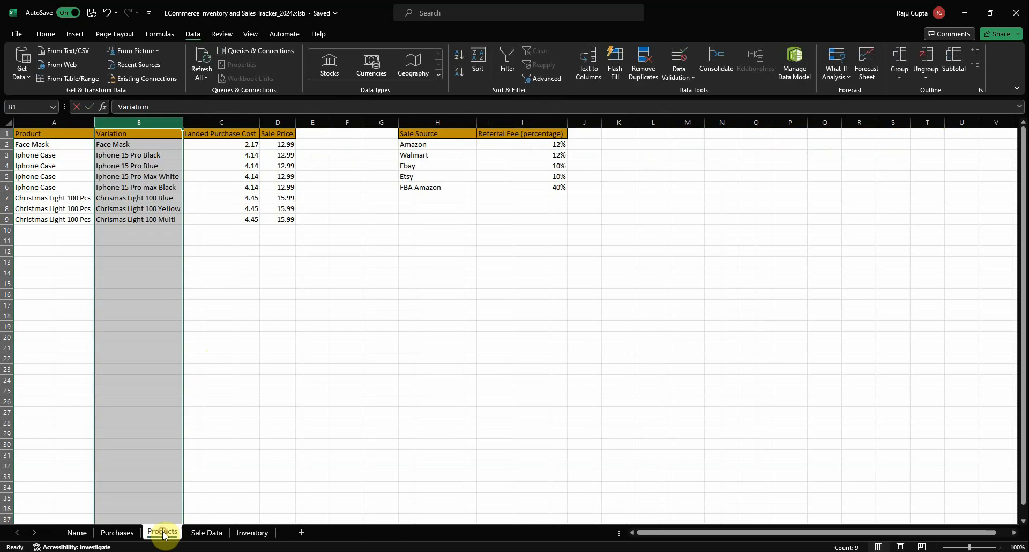
left_click(143, 168)
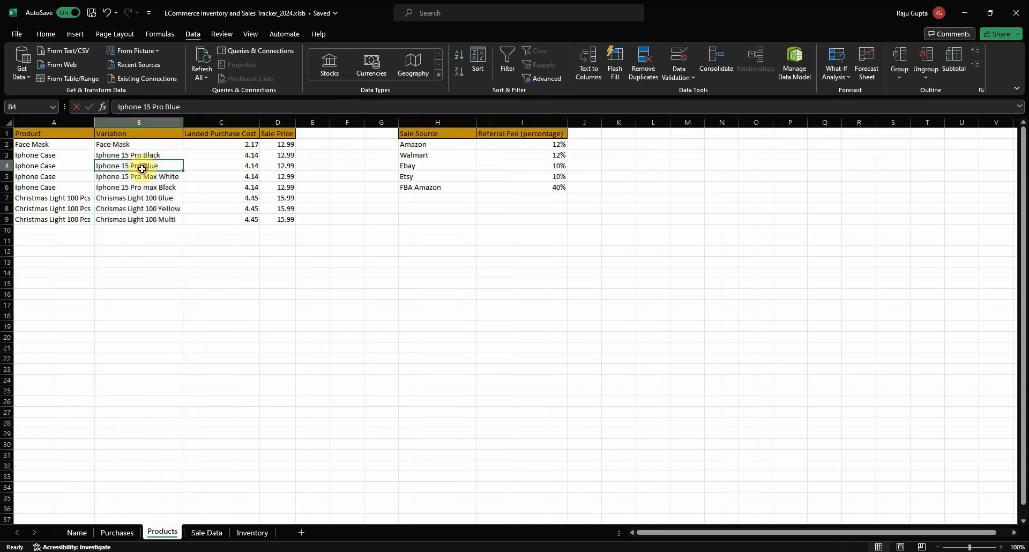
left_click(229, 123)
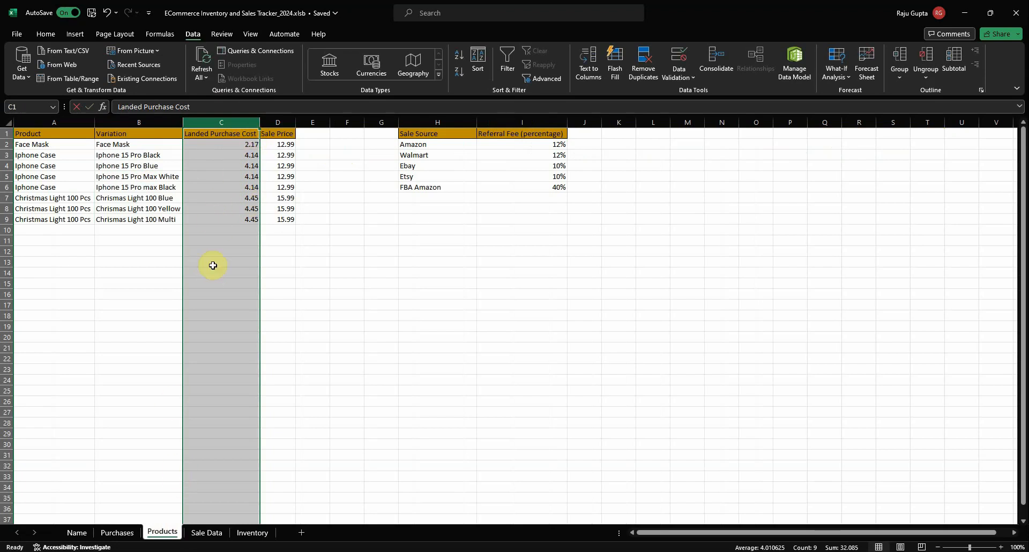
left_click(204, 533)
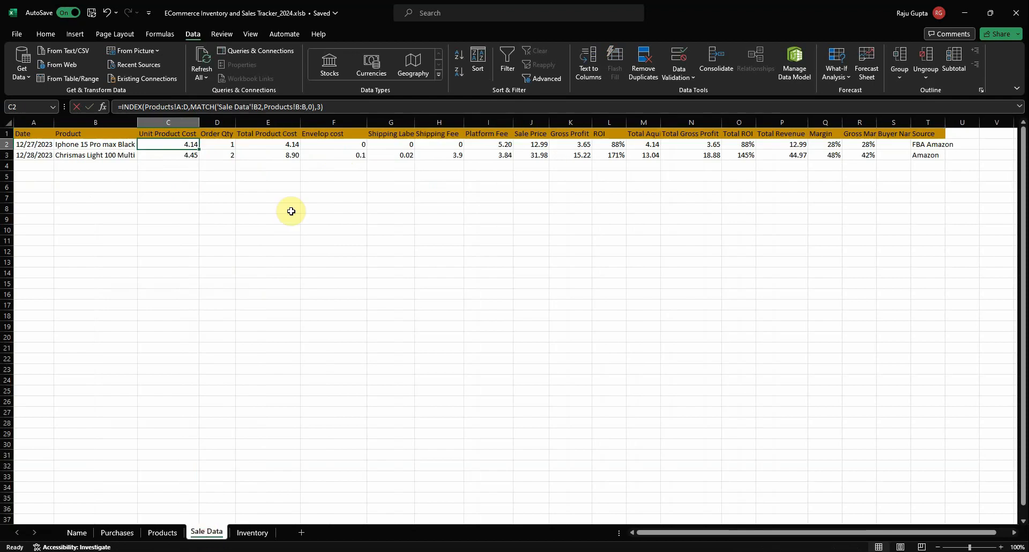
double_click(160, 142)
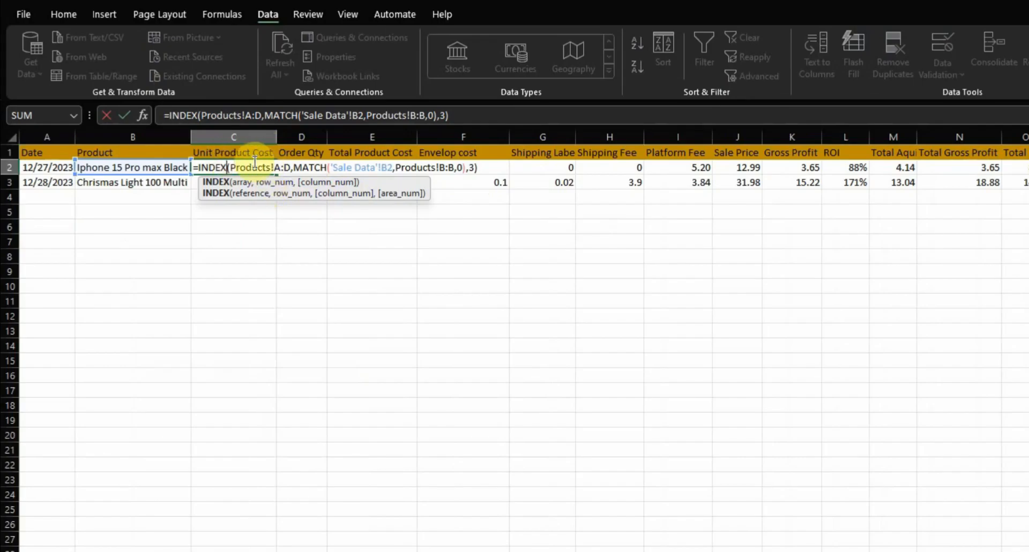
key("Return")
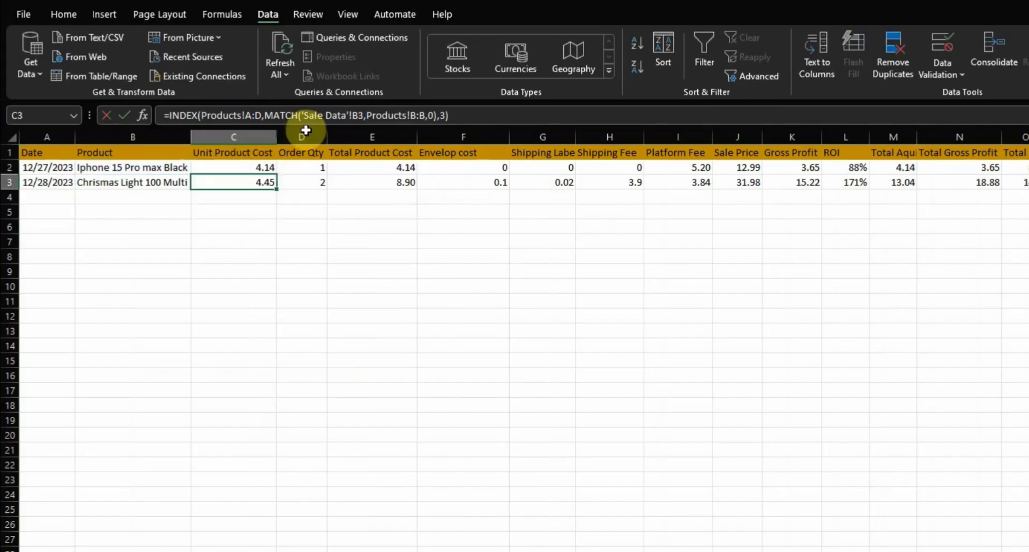
Review the first row's Order Qty entry and the Total Product Cost formula that multiplies unit cost by quantity
left_click(311, 168)
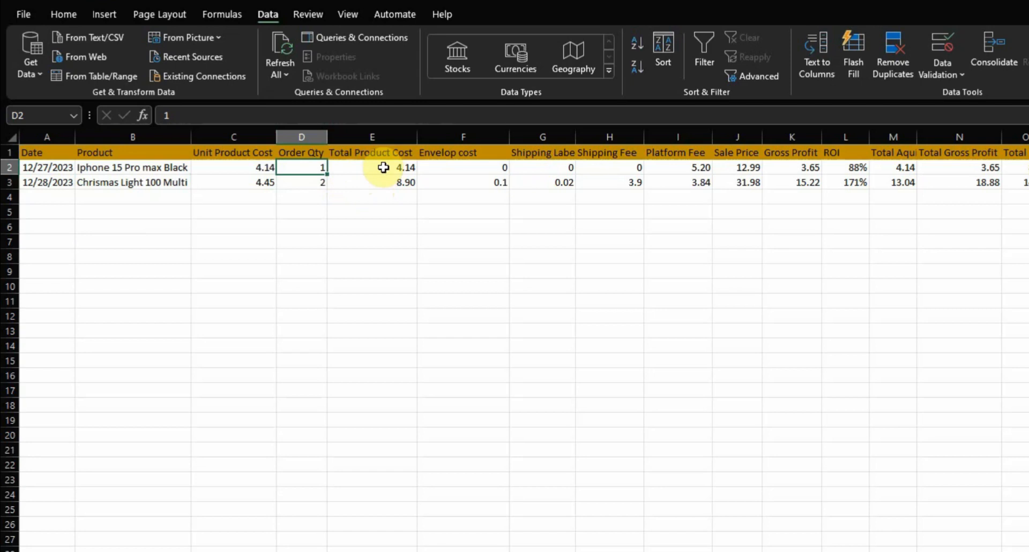
left_click(357, 166)
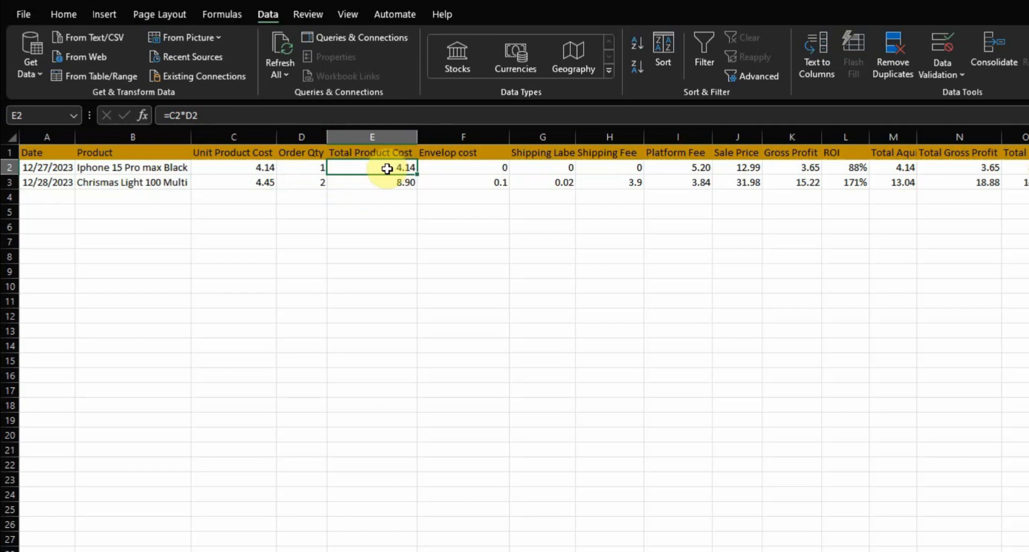
double_click(387, 168)
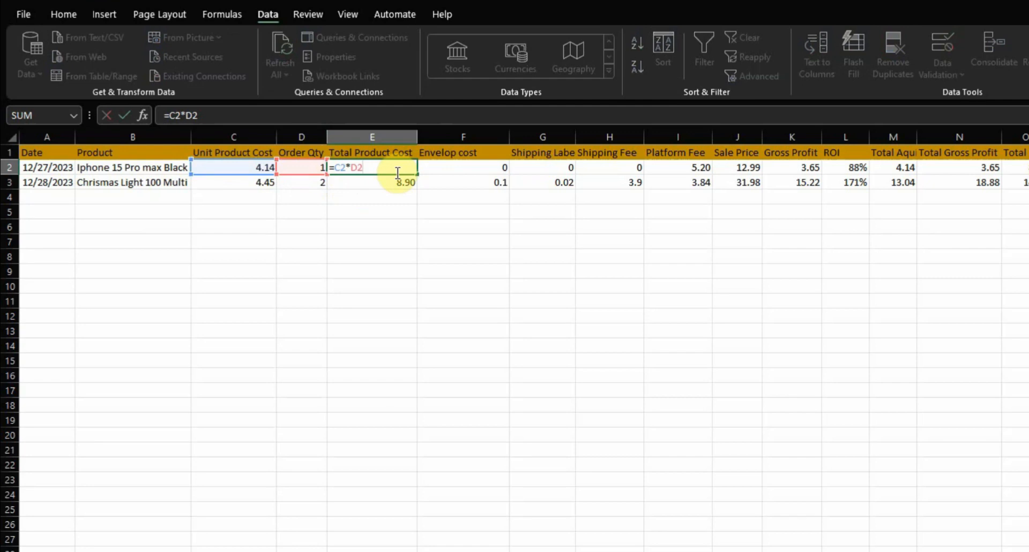
key("Return")
key("Up")
Examine the condition and the true and false values of the IF formula in the first row's Envelop cost cell
key("Right")
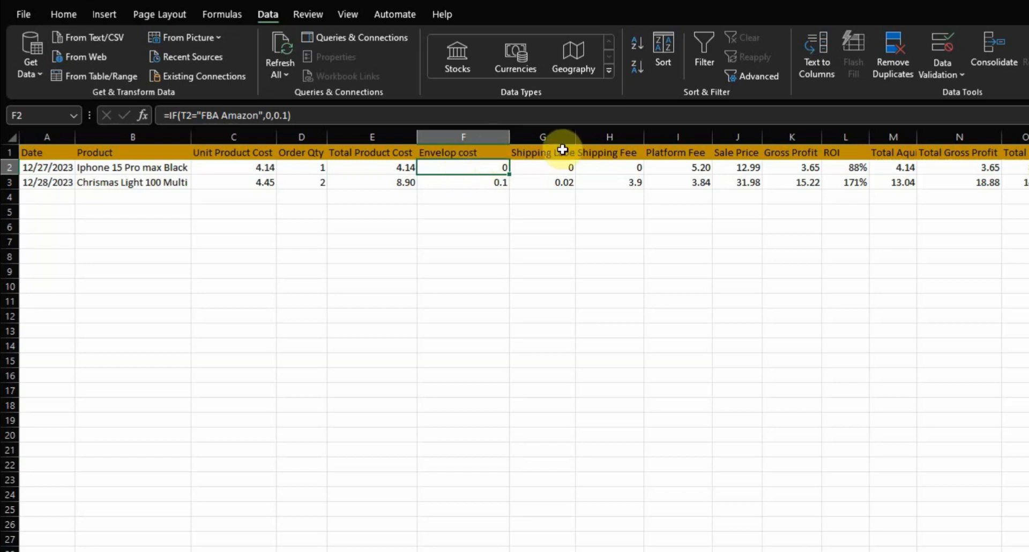
left_click(469, 180)
left_click(469, 169)
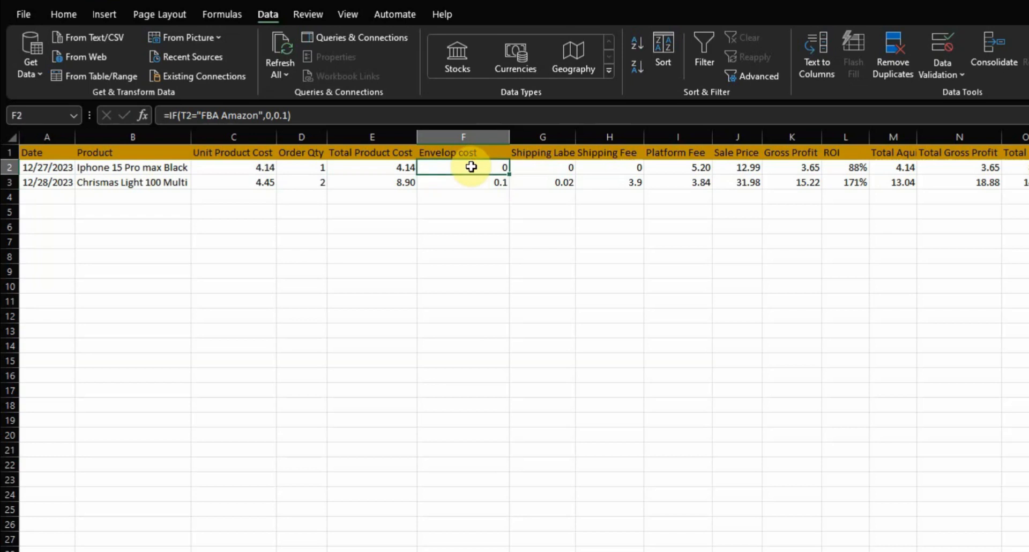
double_click(467, 168)
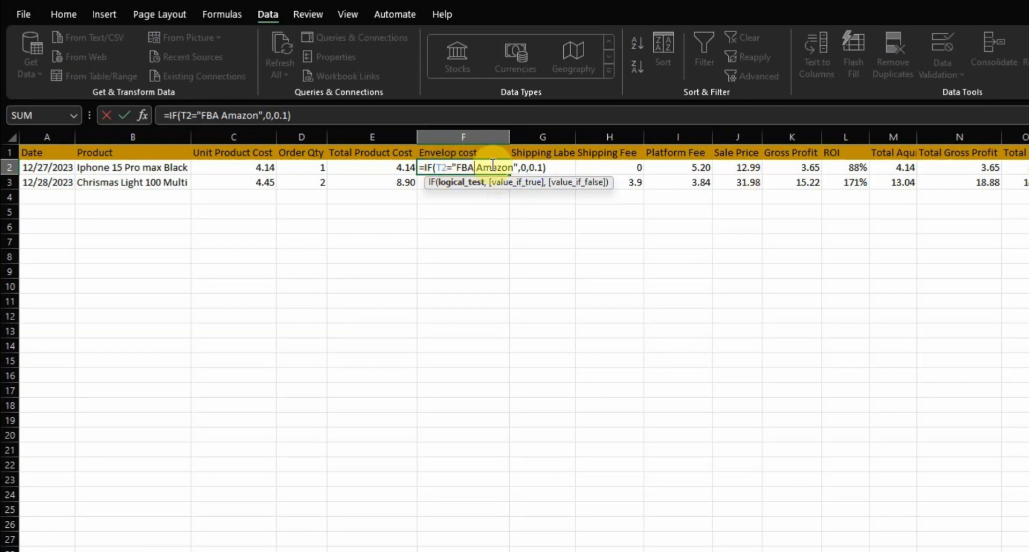
left_click(526, 166)
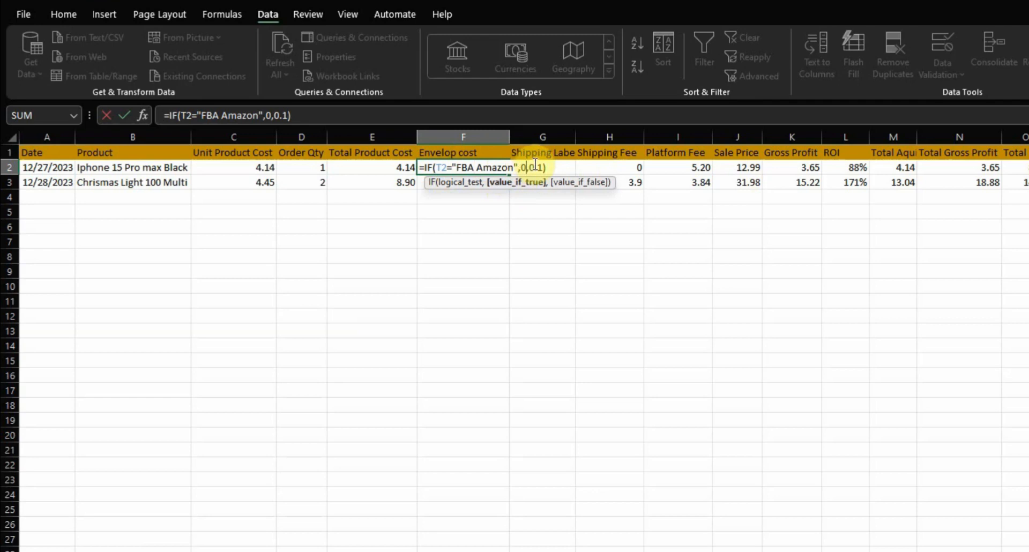
left_click(532, 168)
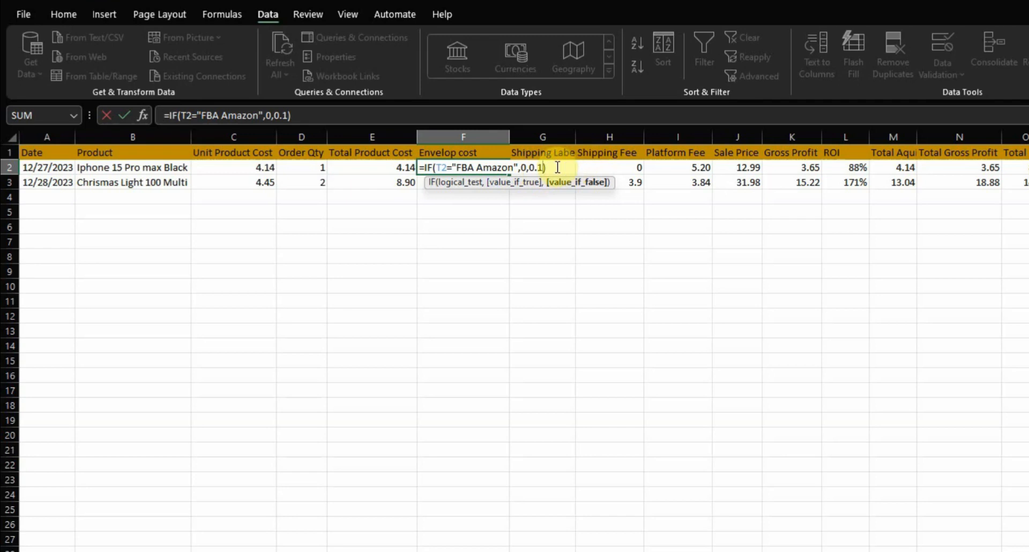
key("Return")
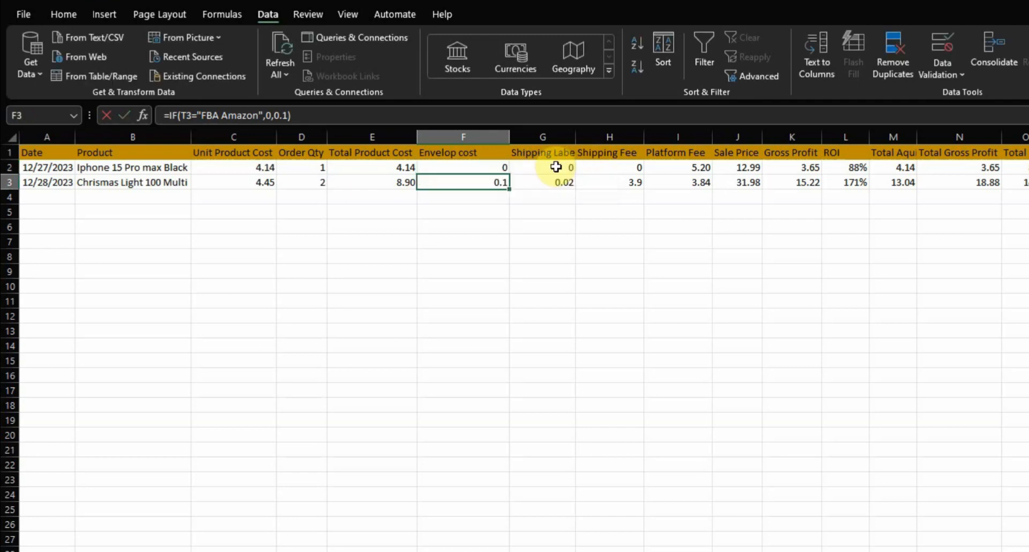
Examine the IF formula for the shipping label cost in the first sale row
left_click(556, 167)
double_click(556, 167)
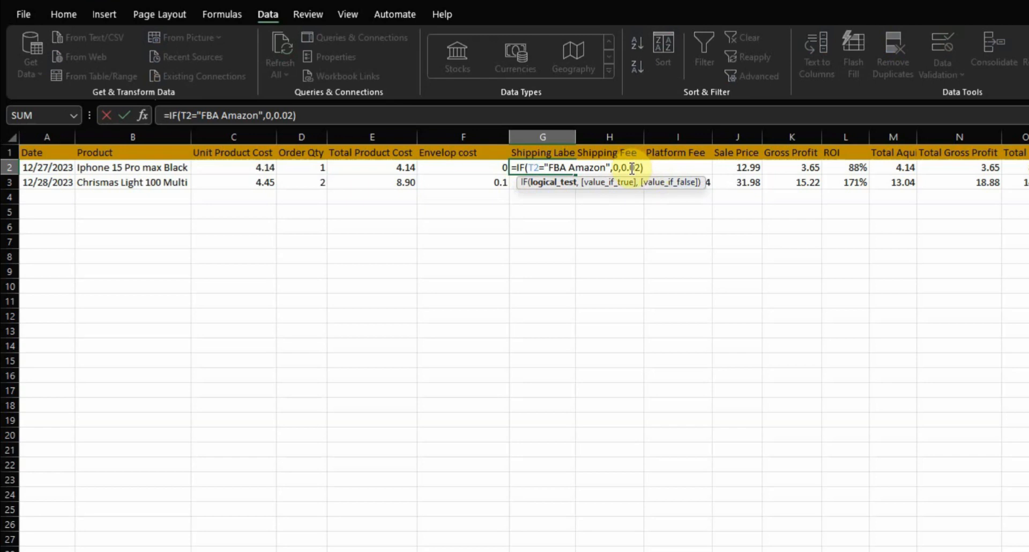
key("Return")
Examine the shipping label formula's false value and the Amazon condition and fee calculation in the first row's Platform Fee IFS formula
left_click(631, 169)
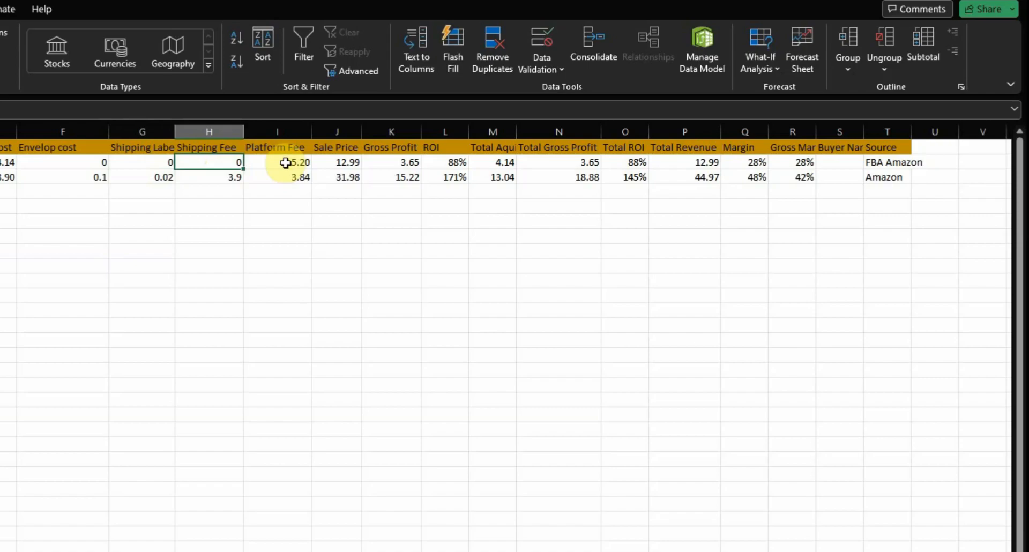
double_click(285, 163)
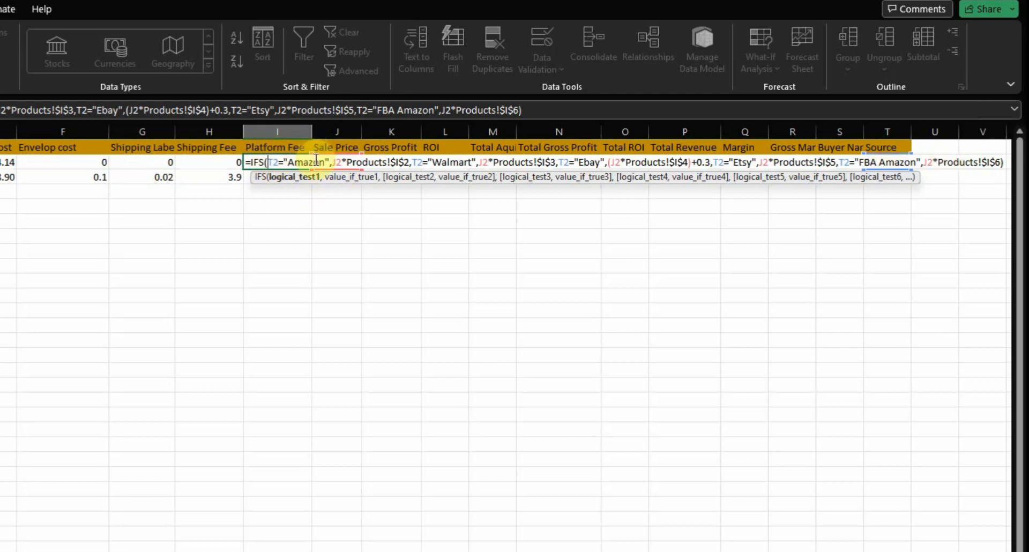
left_click(338, 176)
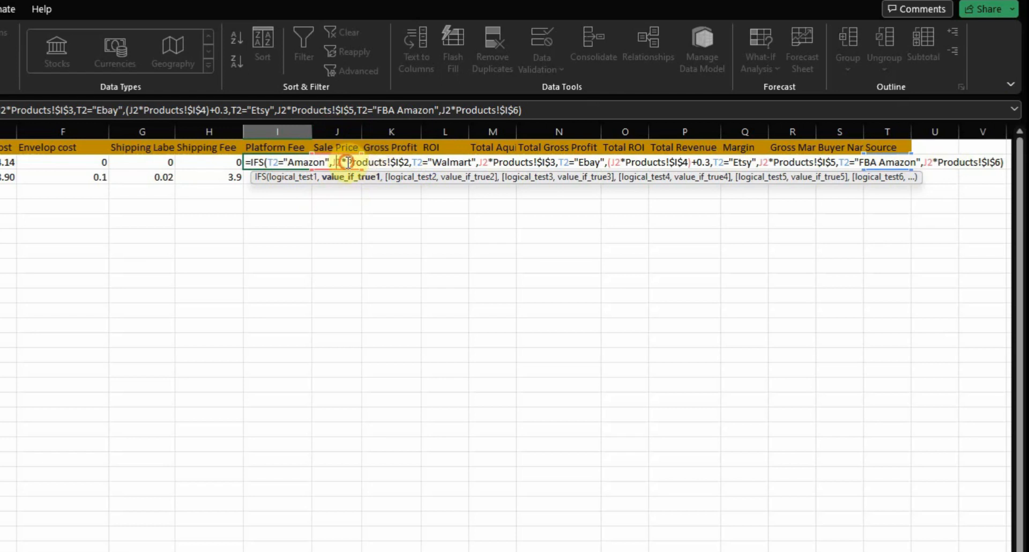
left_click_drag(349, 162, 379, 163)
left_click(379, 163)
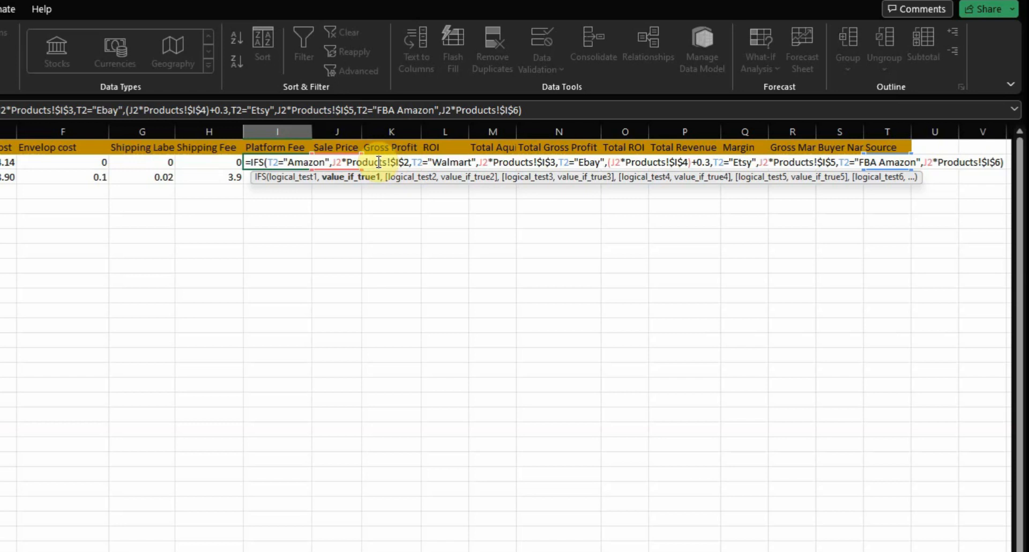
left_click(306, 162)
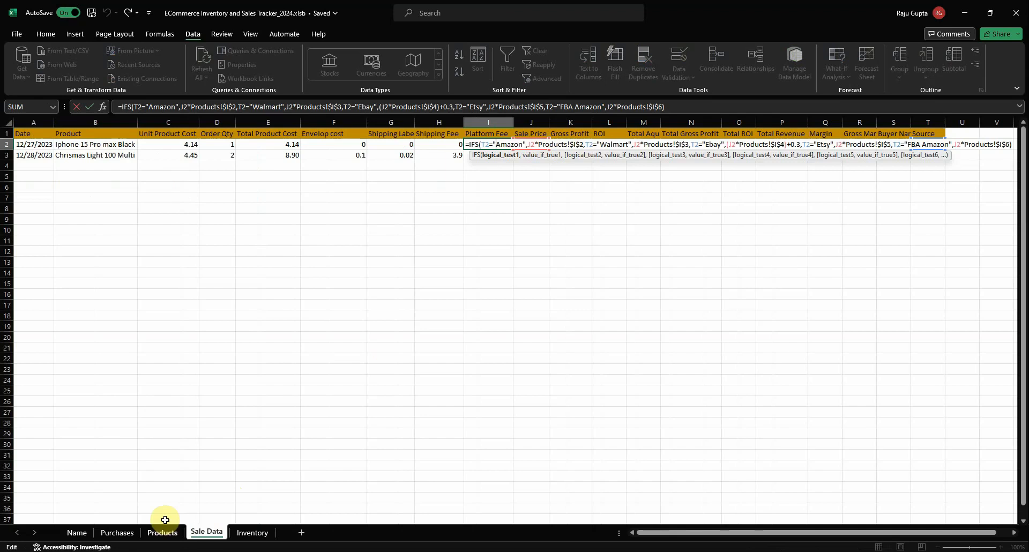
Check the Amazon and Walmart referral fee percentages on the Products sheet against the first row's Platform Fee formula in Sale Data
left_click(162, 532)
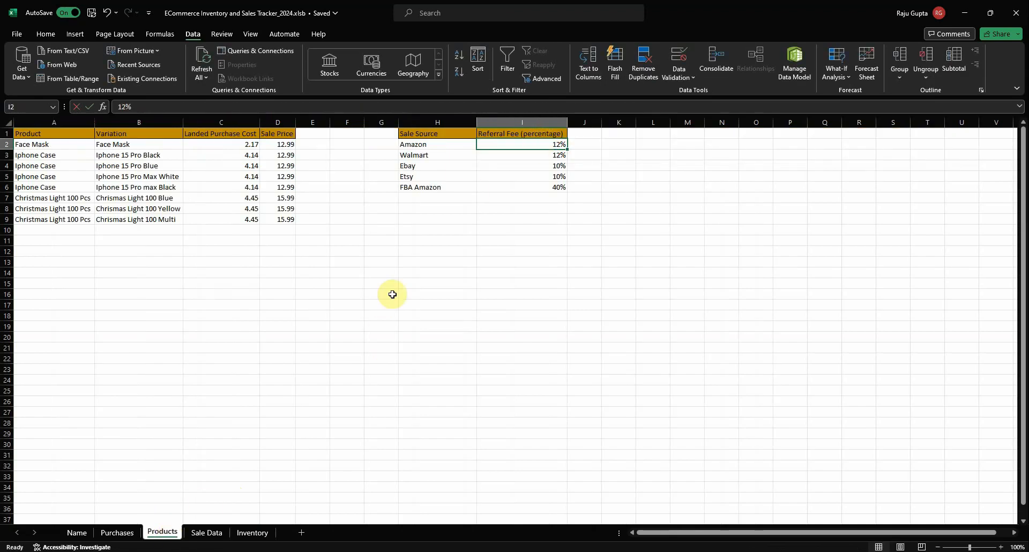
left_click(207, 532)
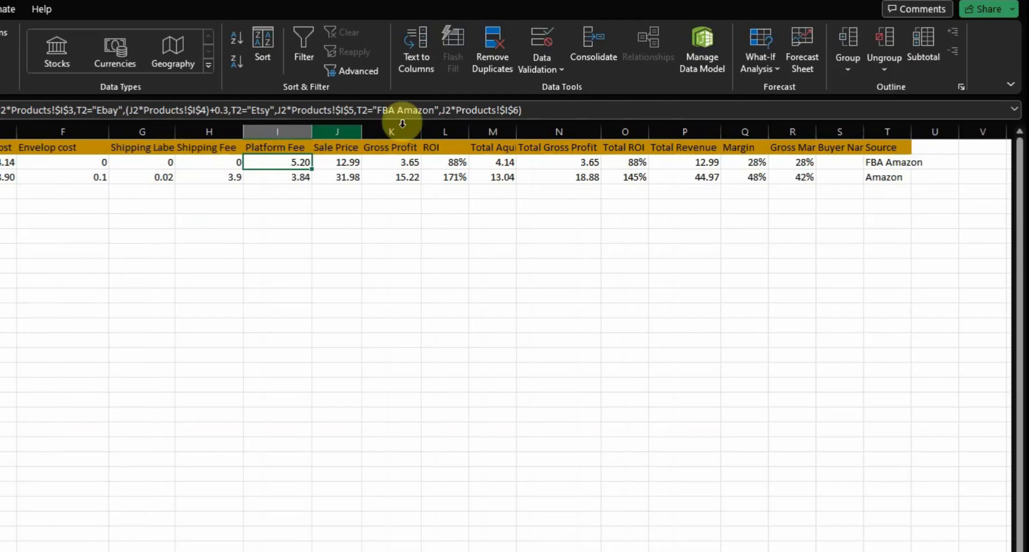
double_click(503, 144)
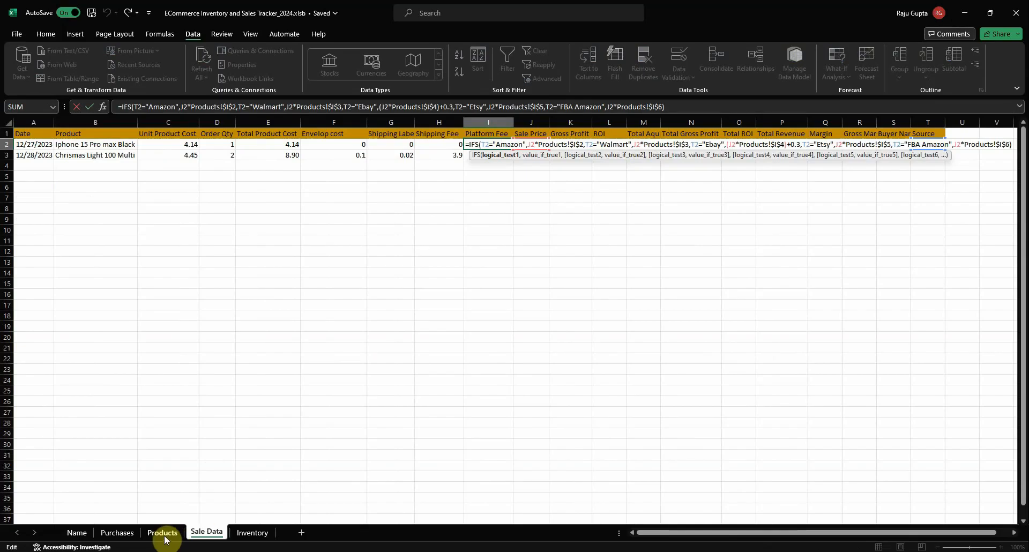
left_click(162, 533)
left_click(543, 155)
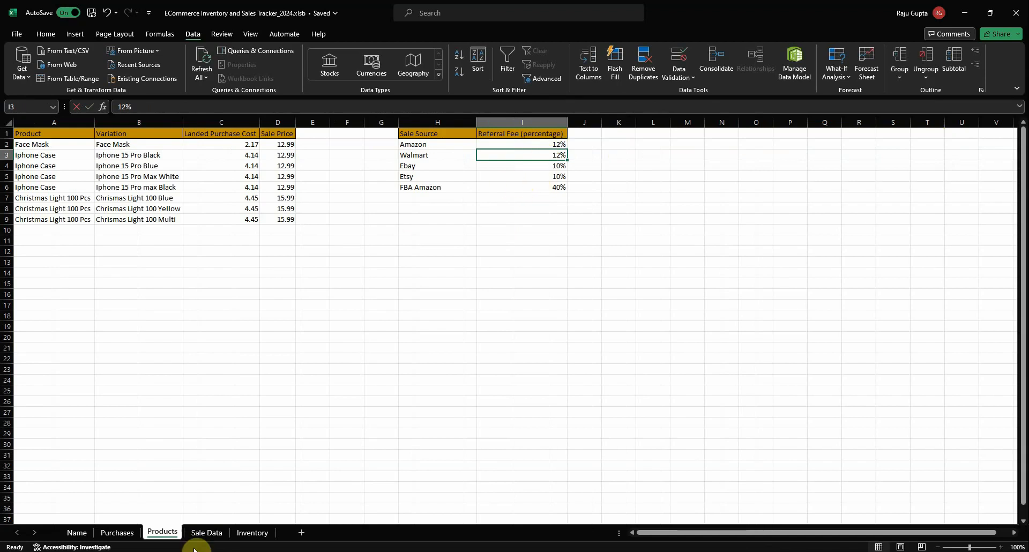
left_click(206, 532)
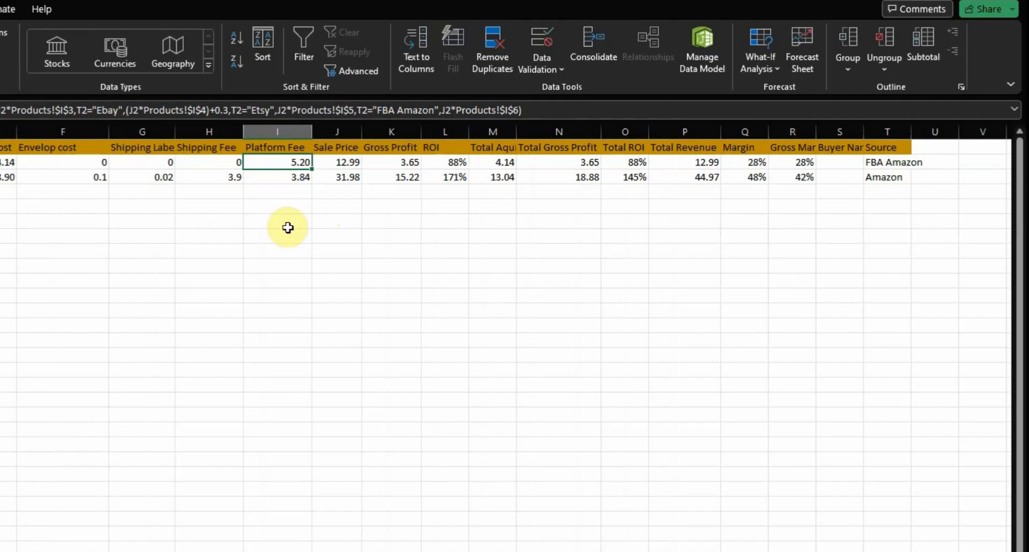
double_click(303, 162)
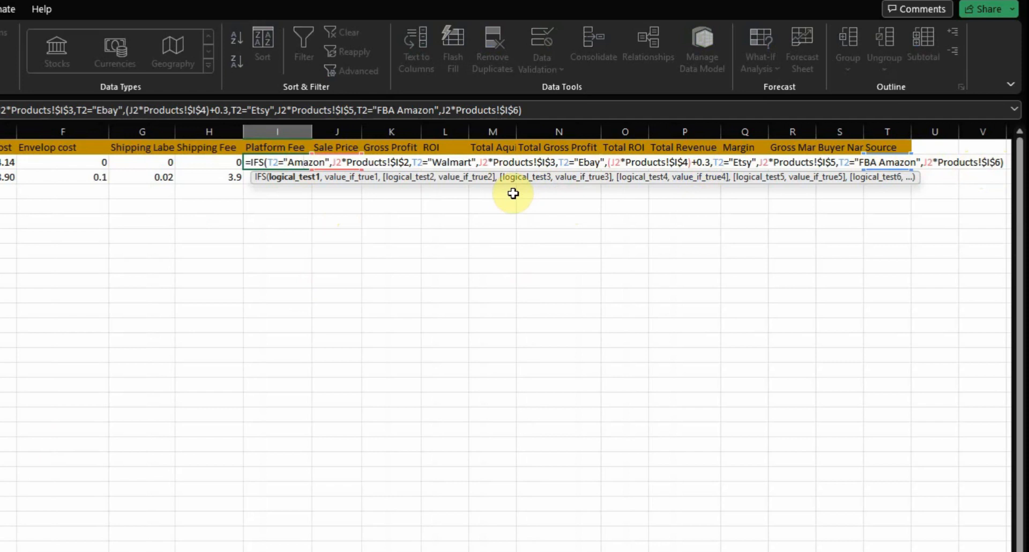
key("Return")
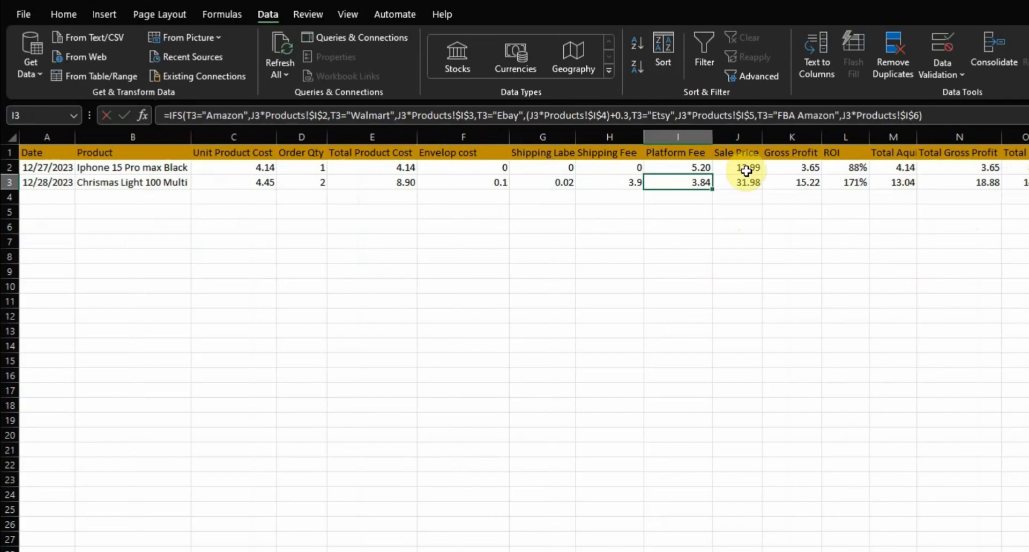
Examine the INDEX array, MATCH lookup arguments and column number in the first row's Sale Price formula
left_click(342, 162)
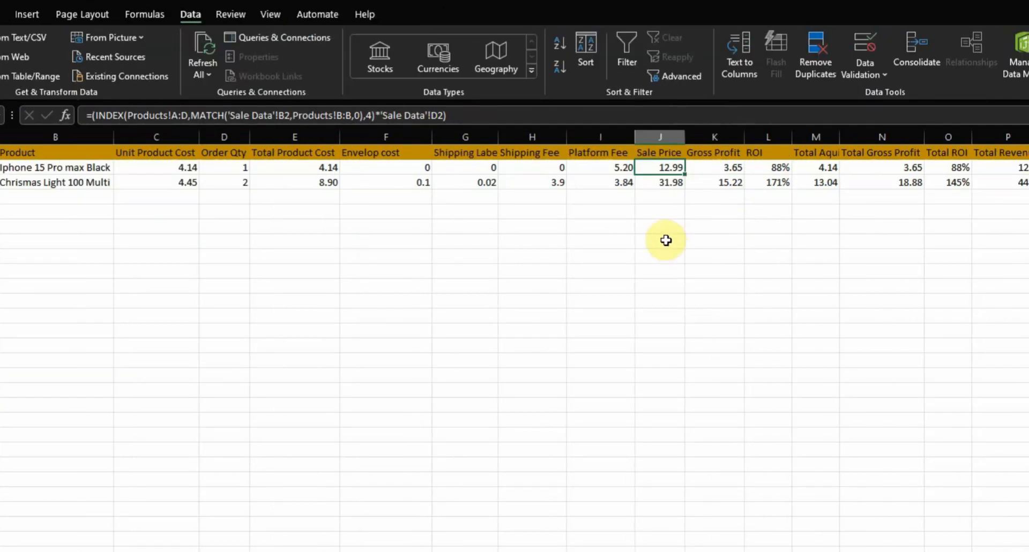
double_click(655, 168)
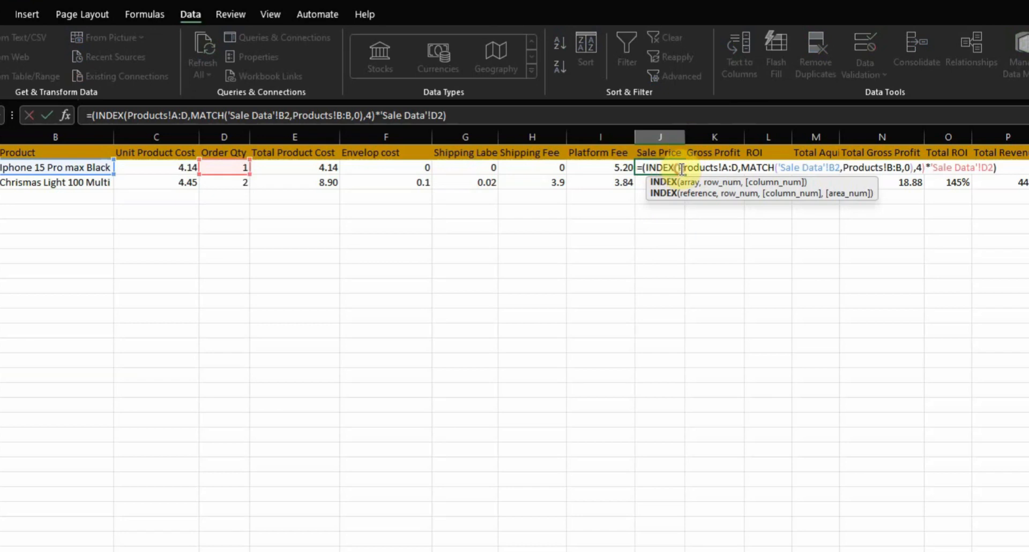
left_click_drag(677, 172, 735, 171)
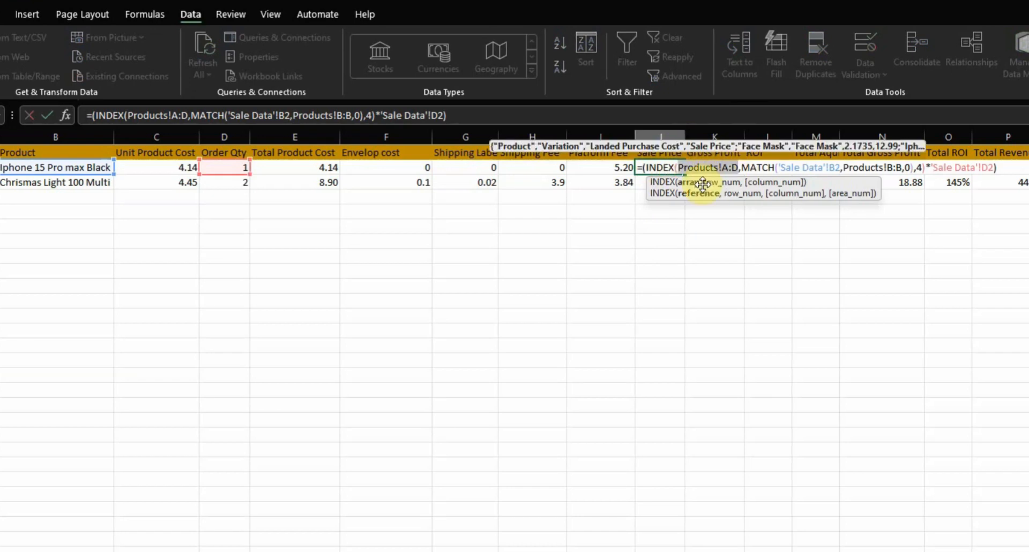
left_click(749, 169)
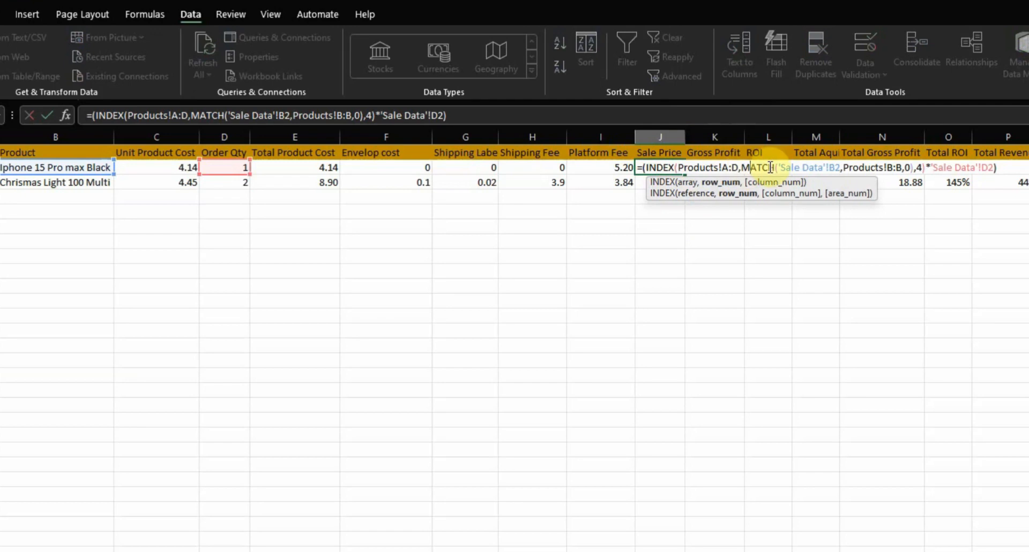
left_click(814, 168)
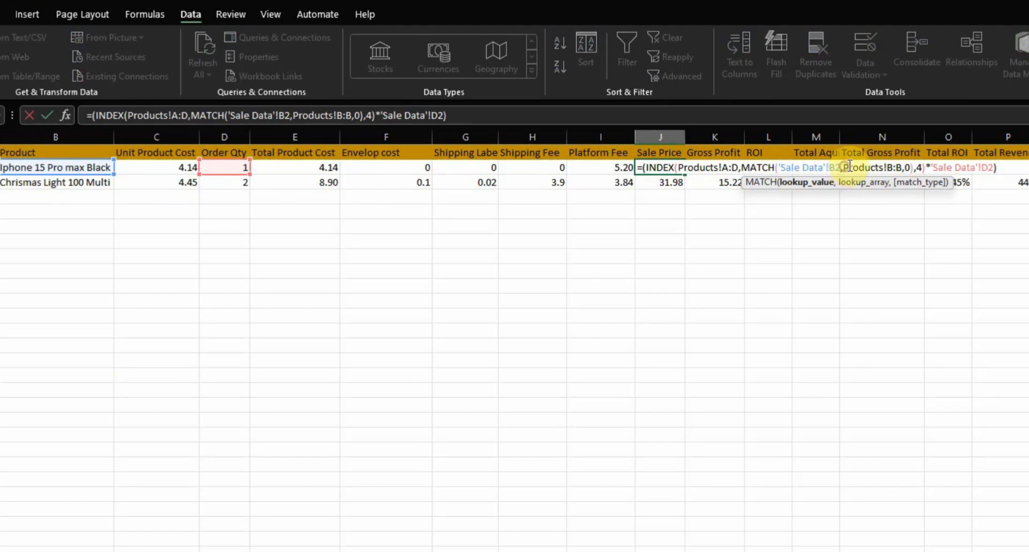
left_click_drag(850, 166, 920, 168)
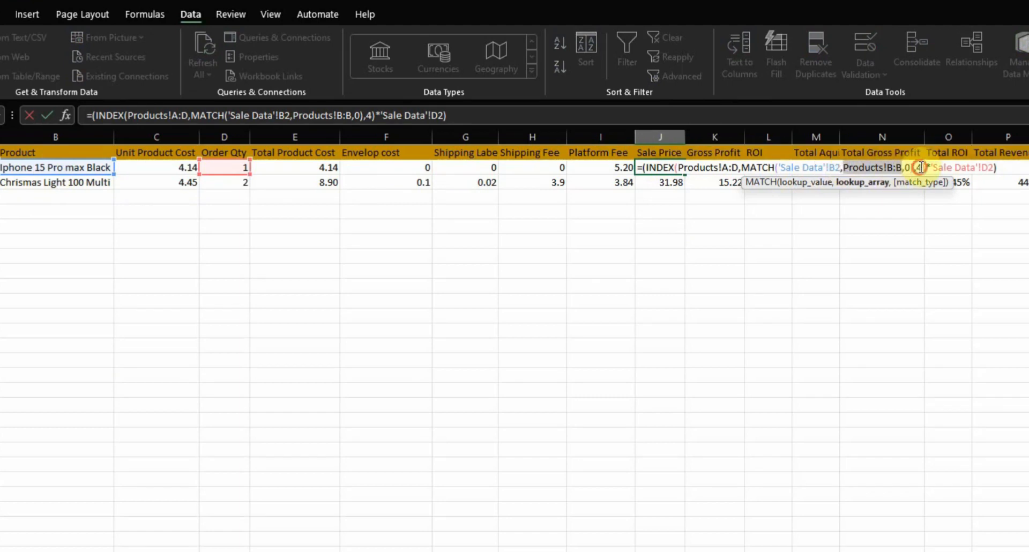
left_click(920, 167)
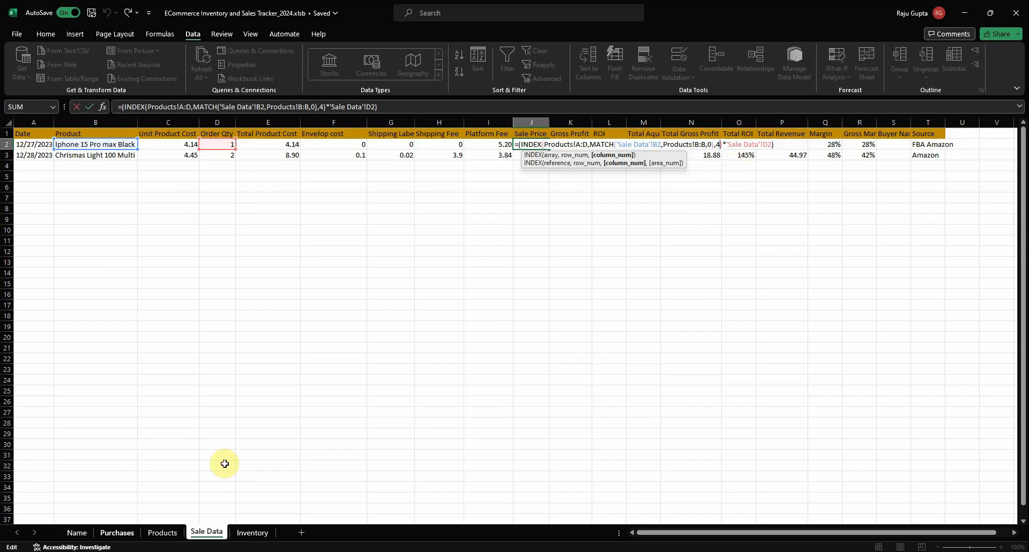
Check the Sale Price column's position on the Products sheet against the column number in the first row's Sale Price formula
left_click(161, 532)
left_click(278, 134)
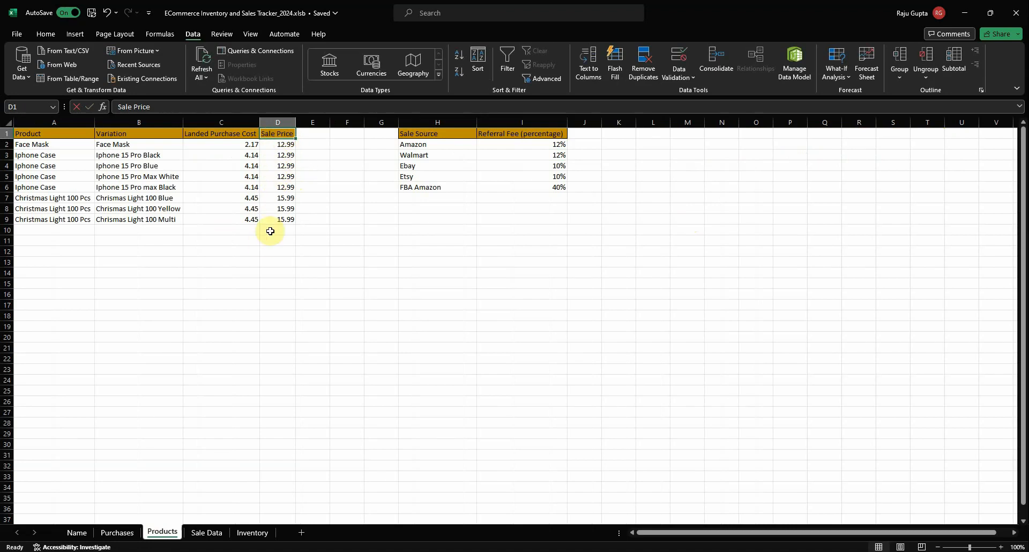
left_click(312, 132)
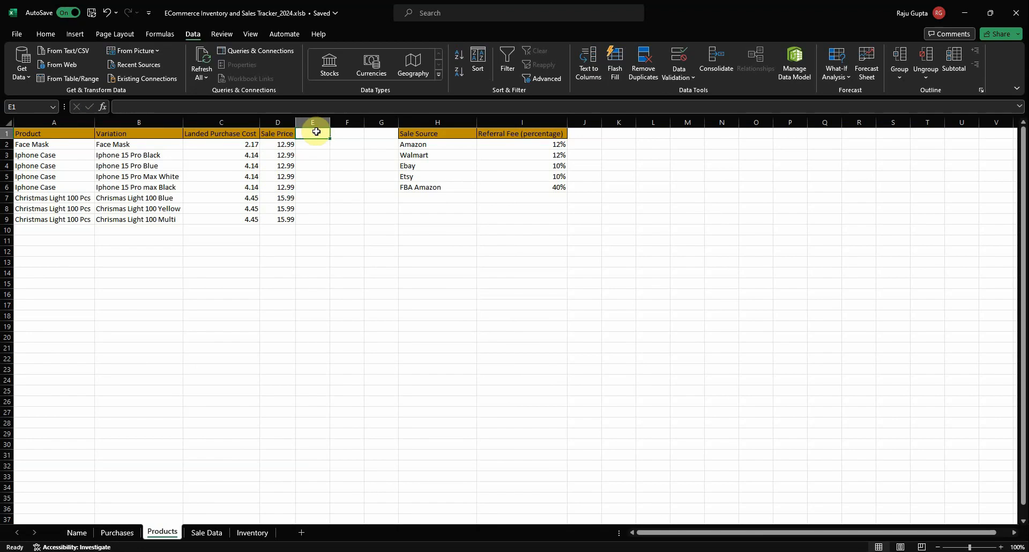
left_click(207, 533)
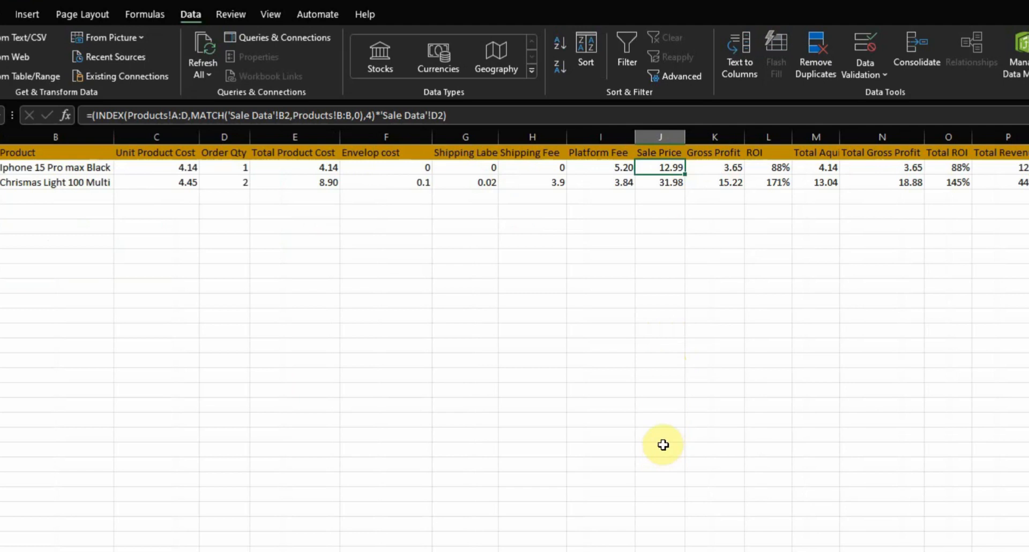
double_click(666, 167)
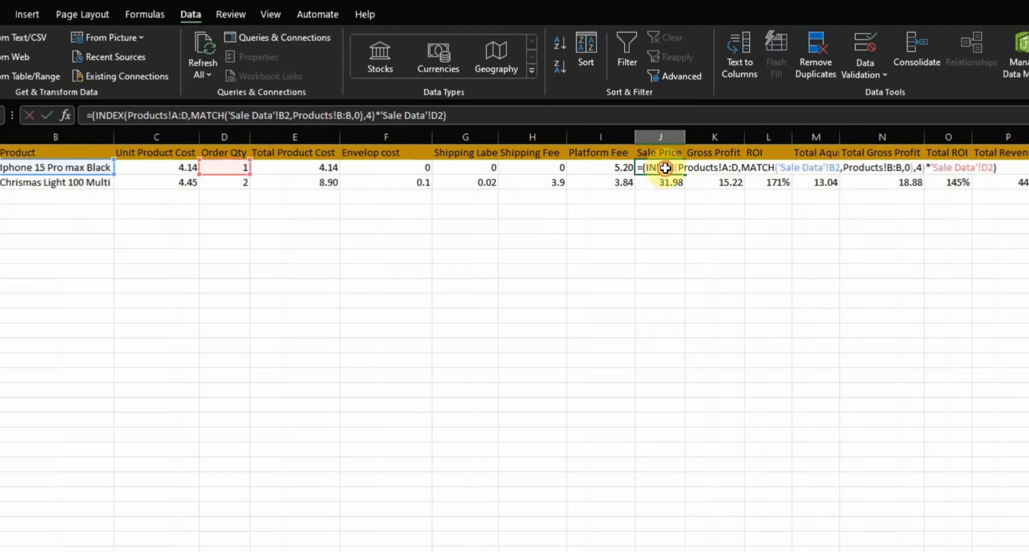
left_click(919, 167)
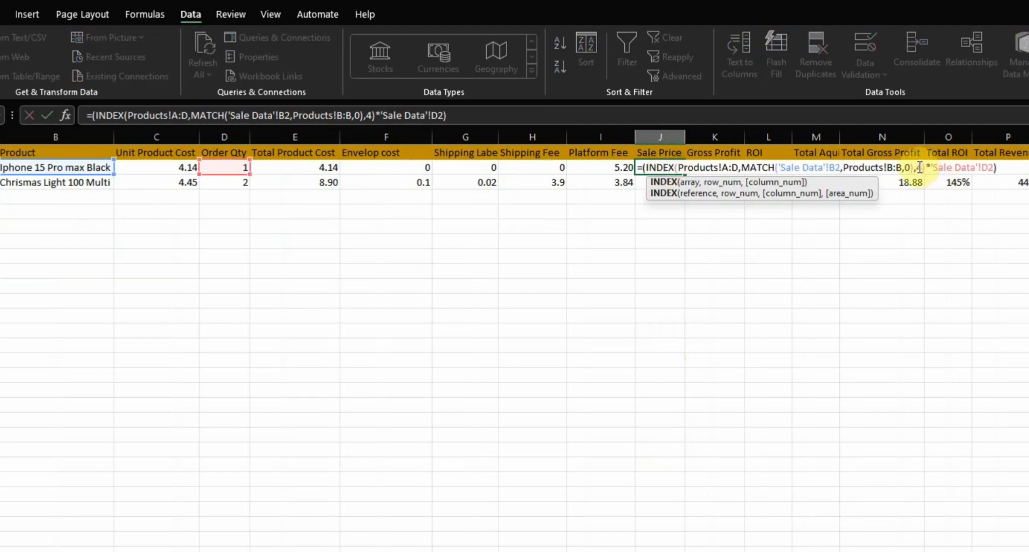
double_click(920, 167)
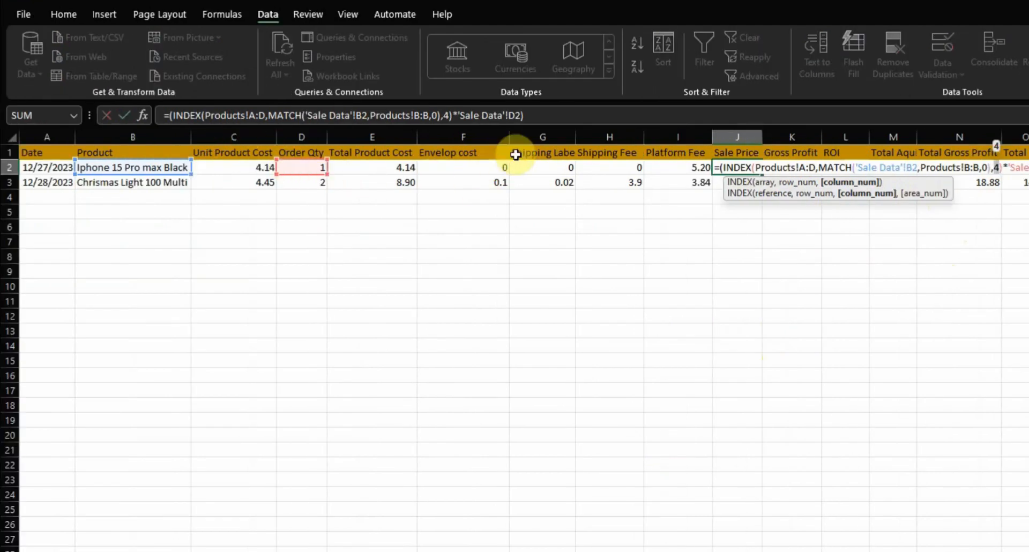
key("ctrl+Return")
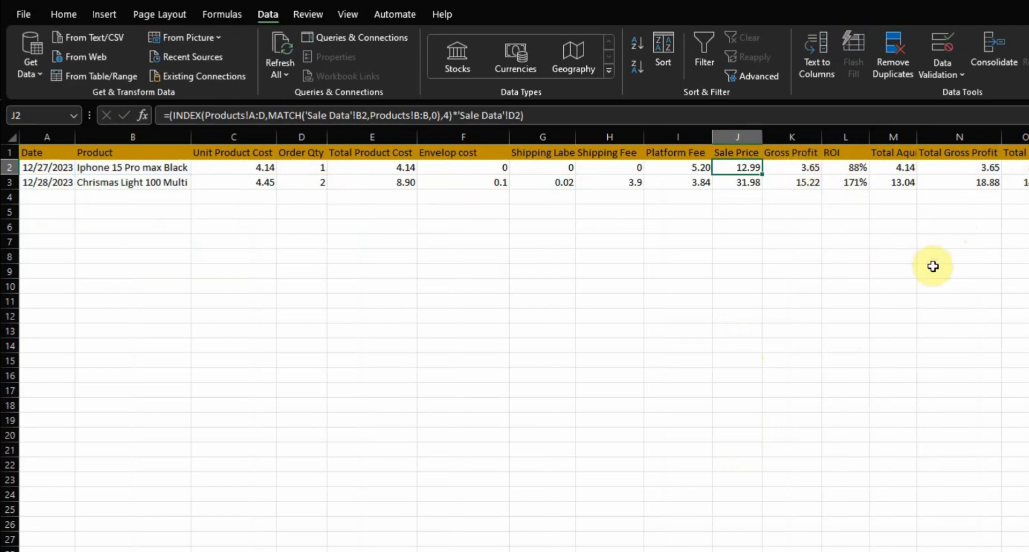
Review the first row's Gross Profit formula and the ROI formula that divides gross profit by total product cost
double_click(794, 167)
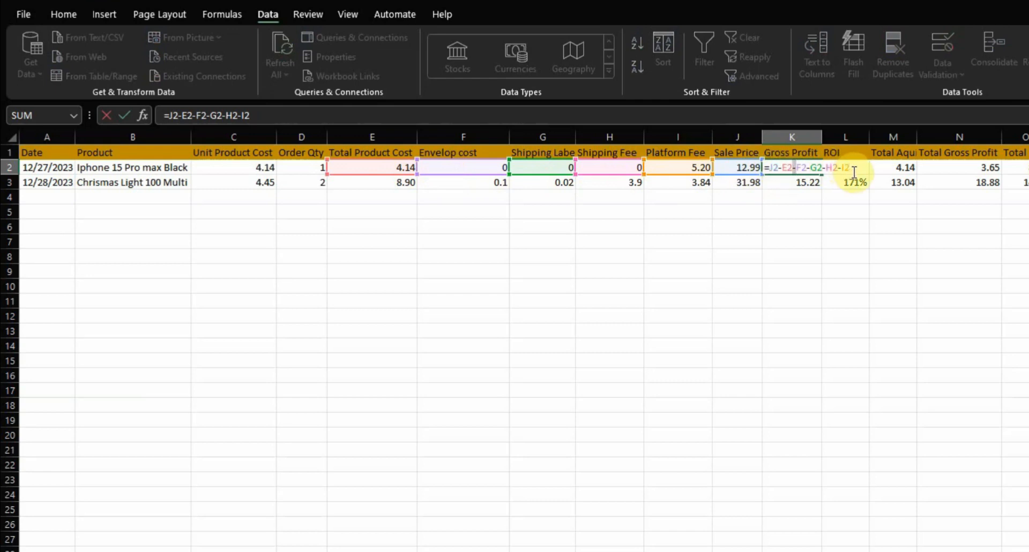
key("Tab")
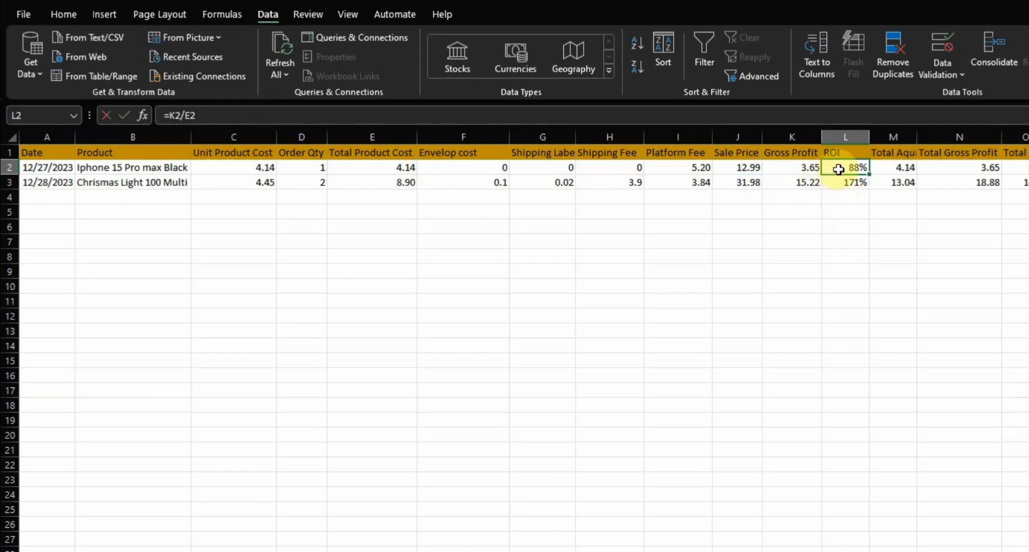
left_click(253, 168)
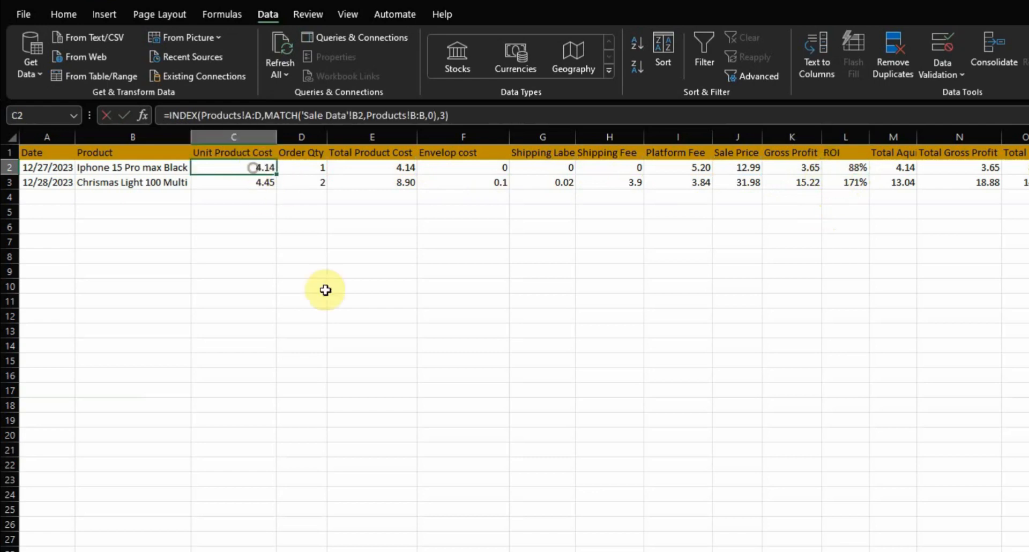
left_click(354, 166)
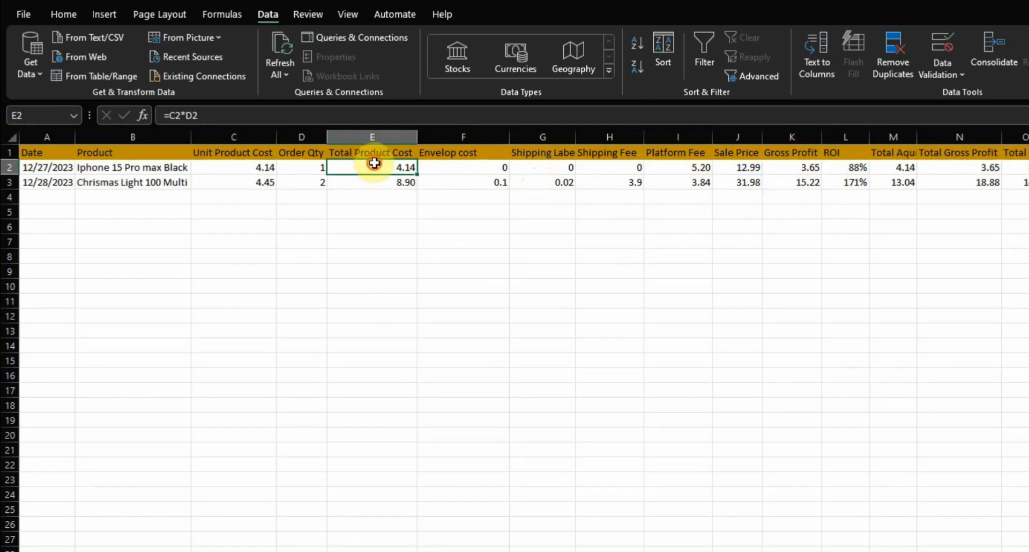
left_click(845, 167)
double_click(844, 167)
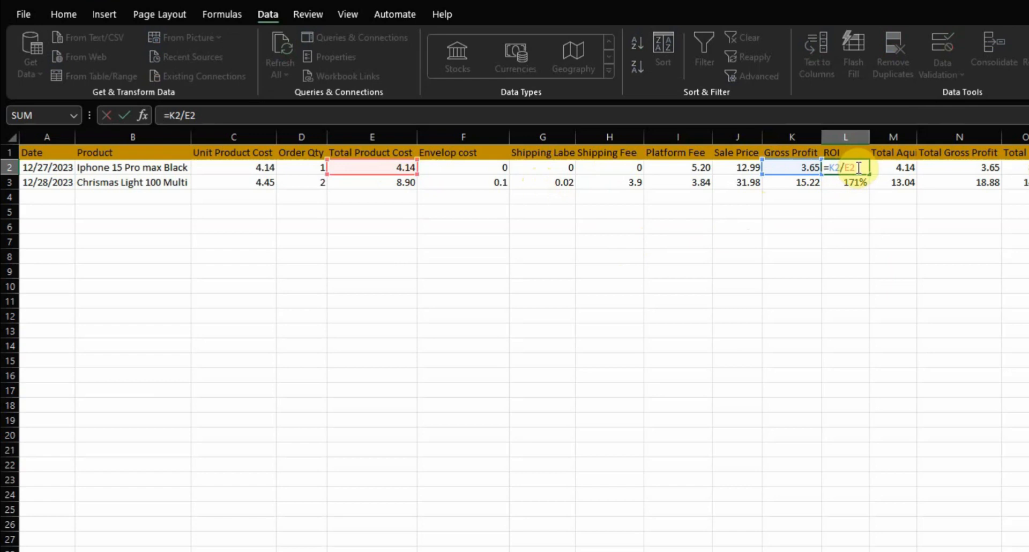
key("Return")
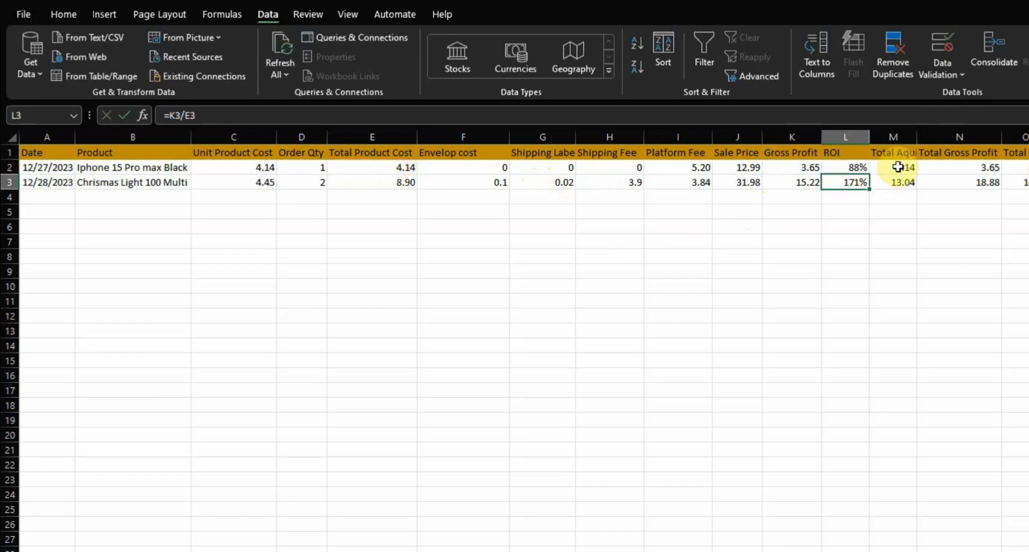
Examine the cumulative product cost formulas in M2 and M3 and trace which Total Product Cost cells they reference
left_click(898, 166)
type("=E2")
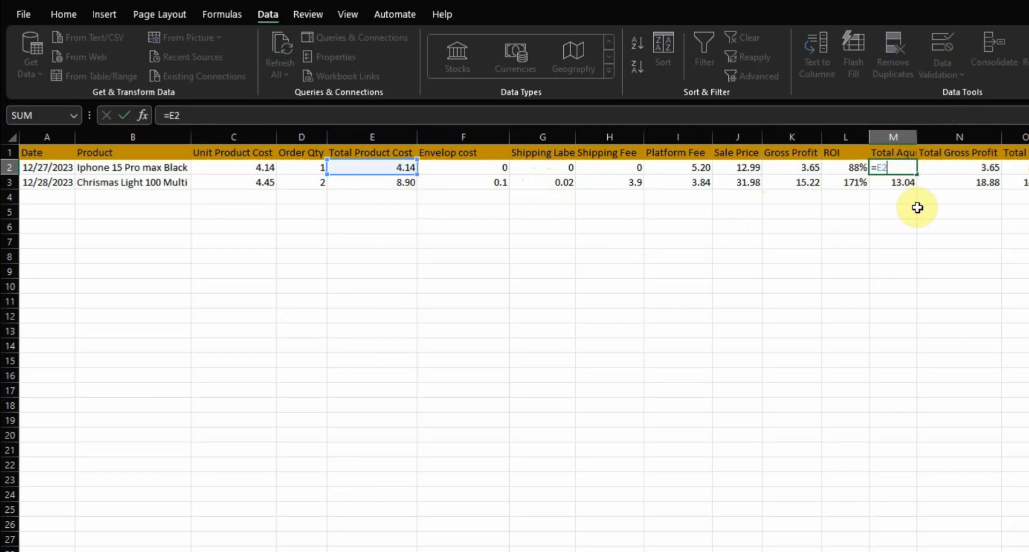
left_click(905, 181)
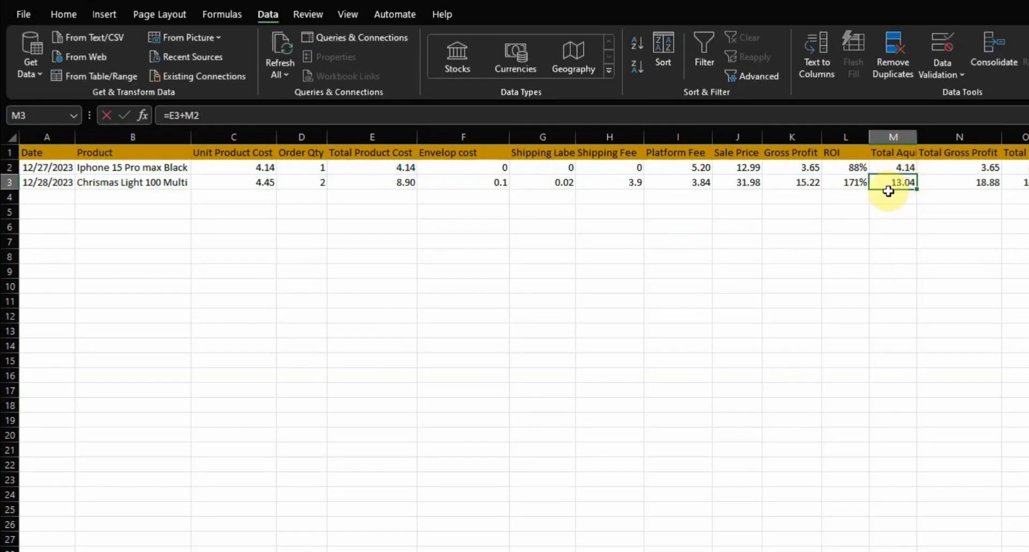
double_click(901, 168)
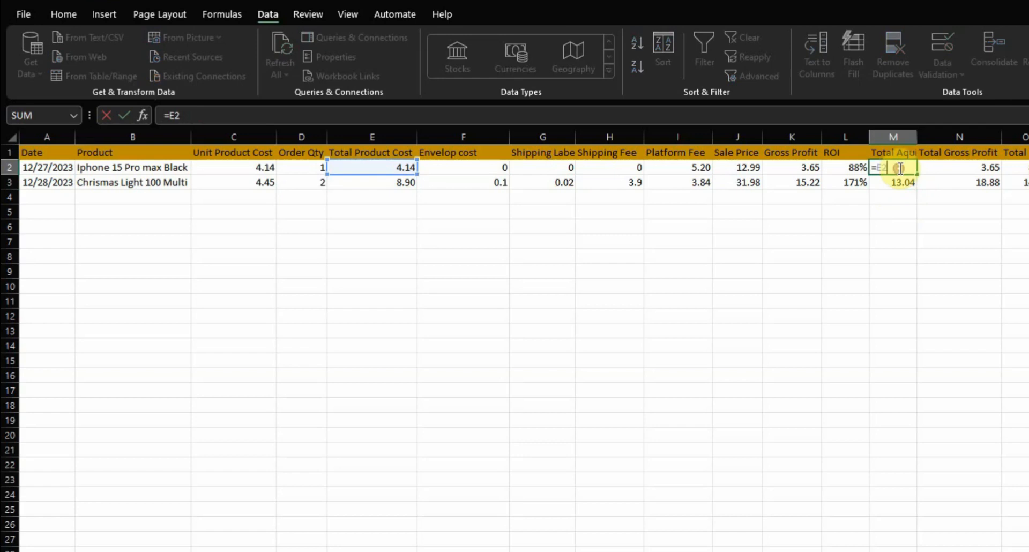
left_click_drag(901, 168, 884, 172)
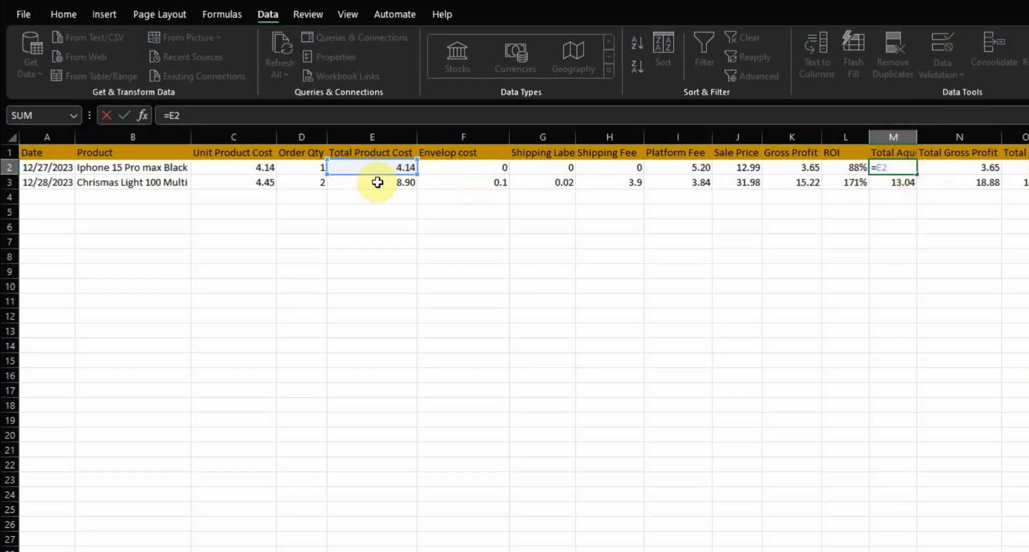
key("Return")
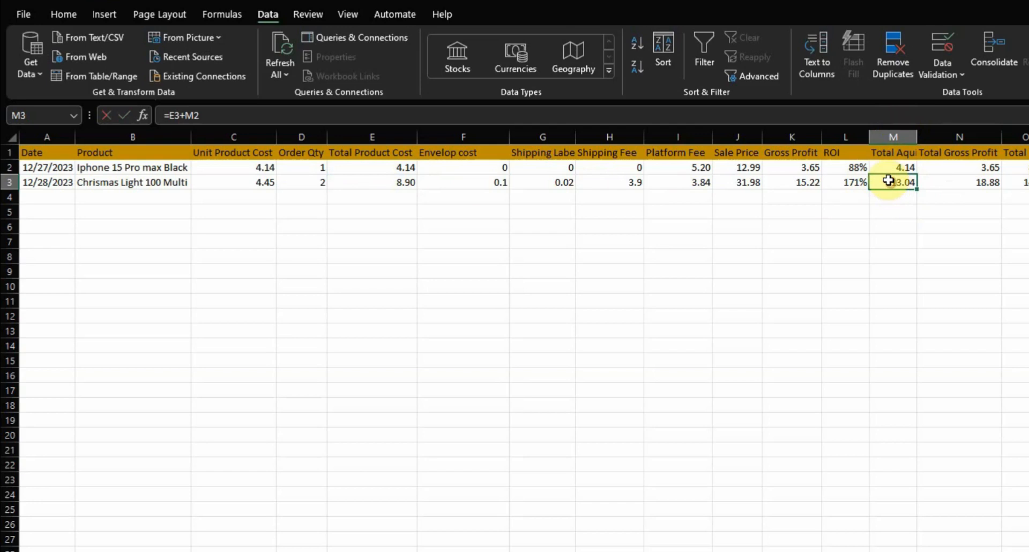
double_click(889, 181)
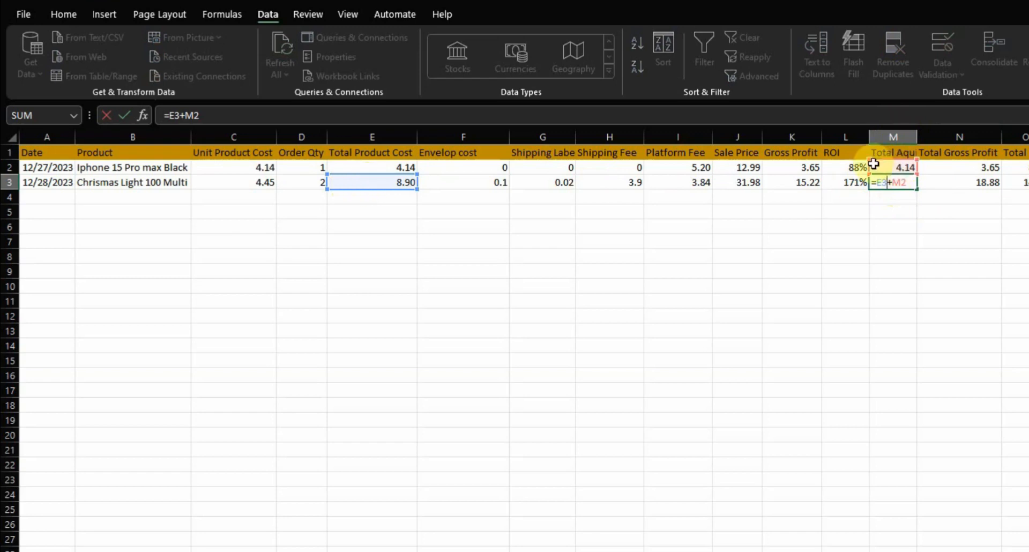
key("Return")
left_click(912, 182)
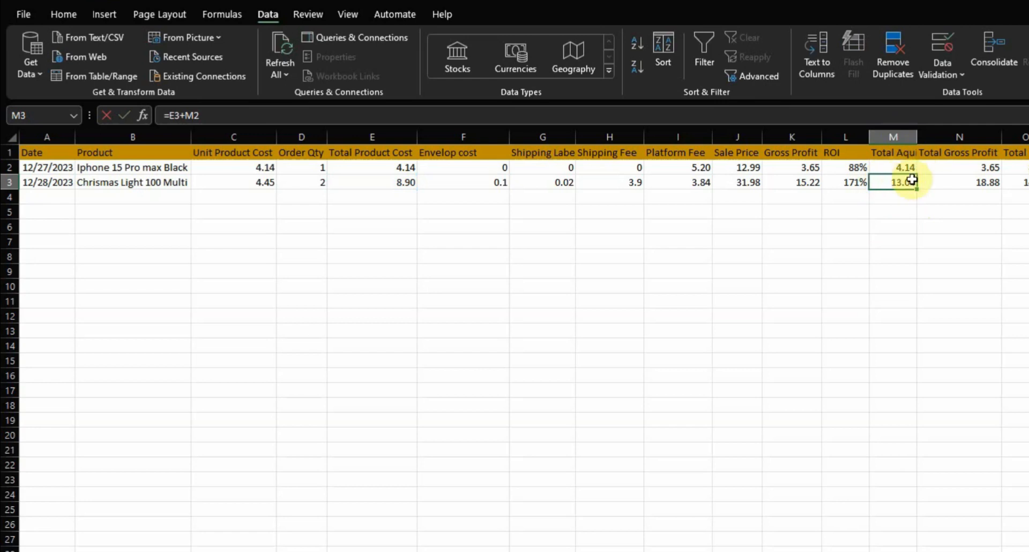
Examine the Total Gross Profit formulas in both data rows and compare their references with the Gross Profit column
left_click(973, 166)
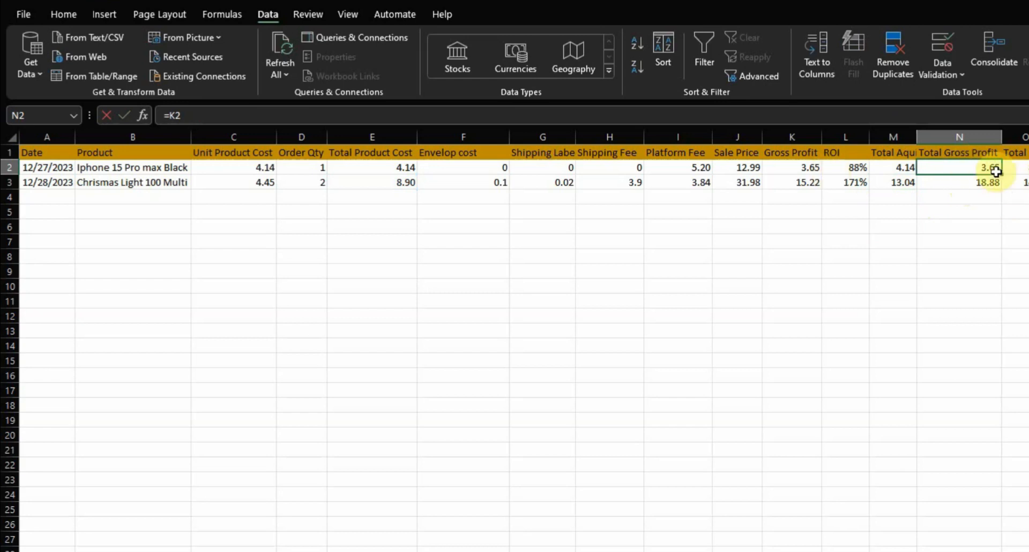
left_click(803, 167)
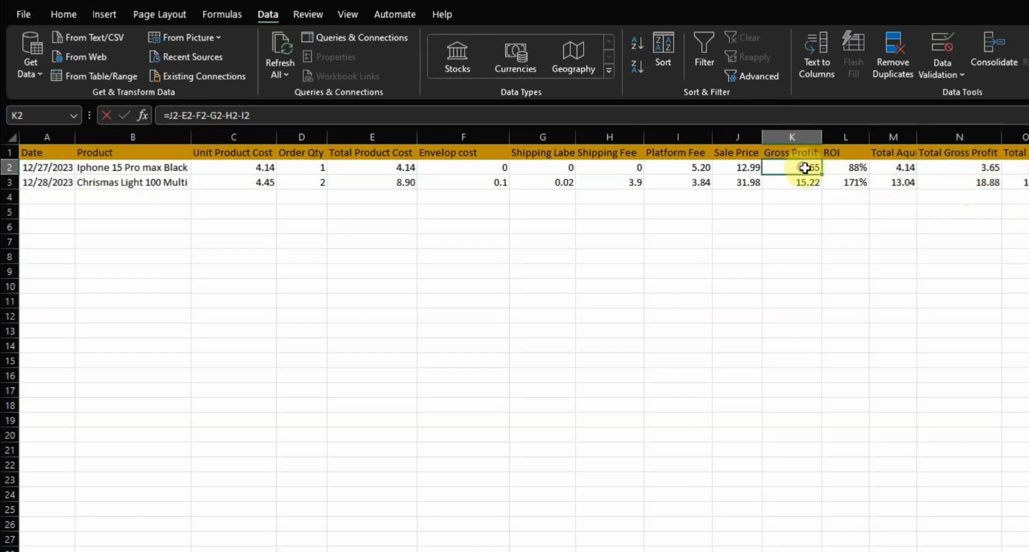
left_click(987, 172)
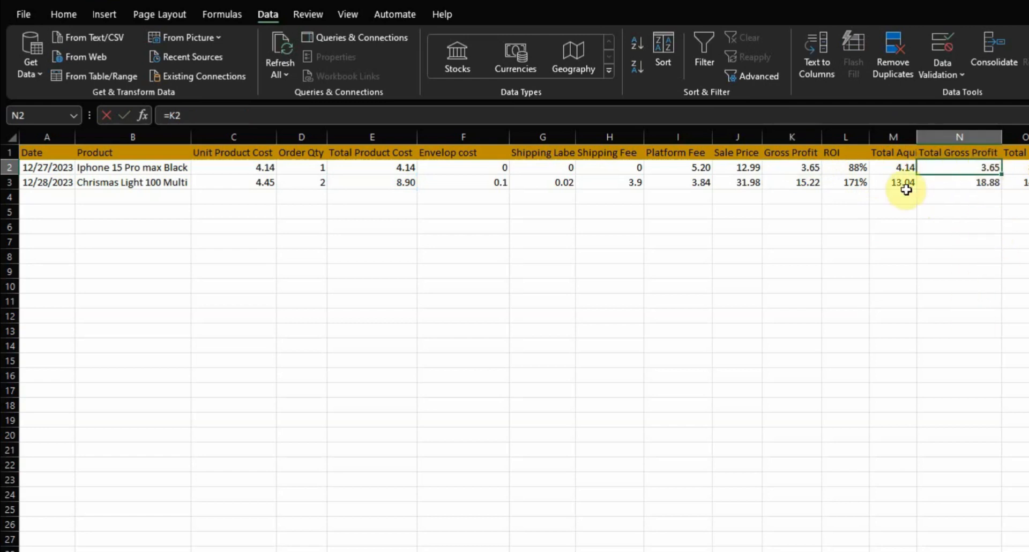
double_click(957, 167)
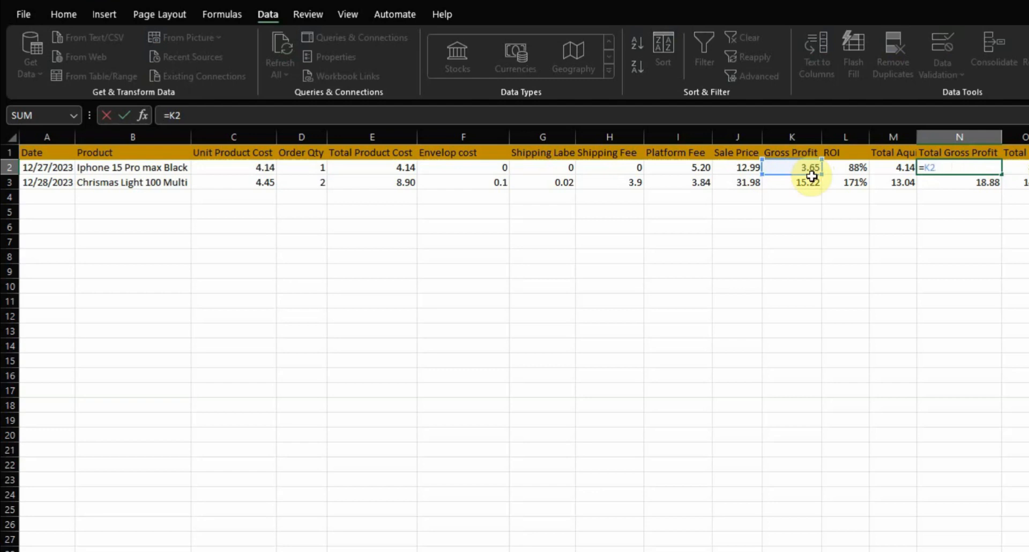
key("Return")
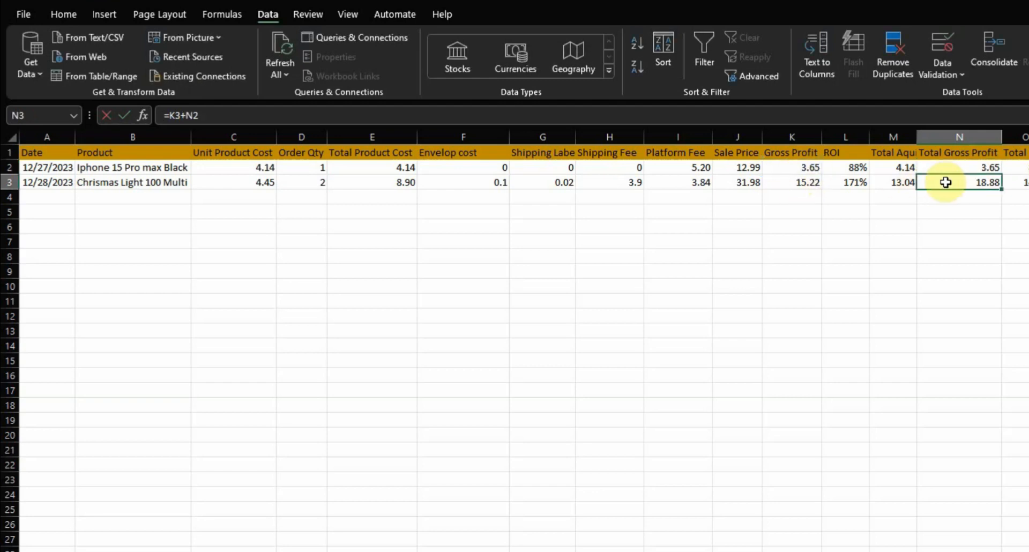
double_click(949, 183)
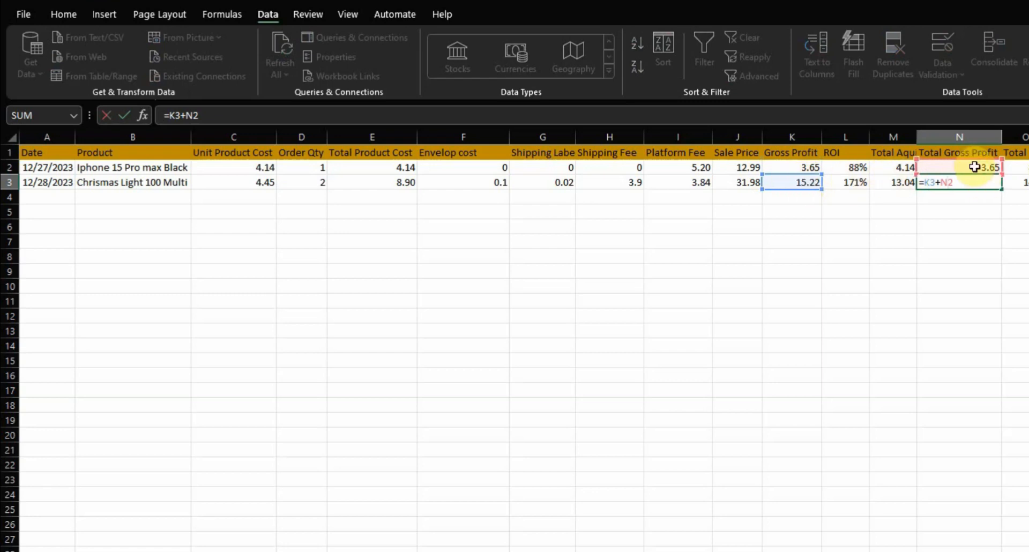
key("Return")
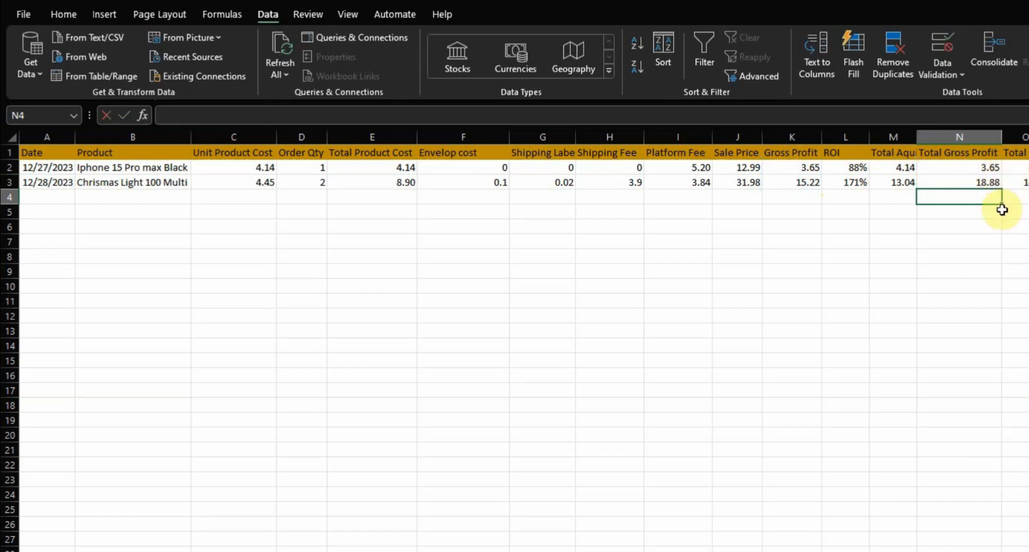
Inspect the first row's Total ROI formula and the cumulative profit and cost cells it references
left_click(1027, 168)
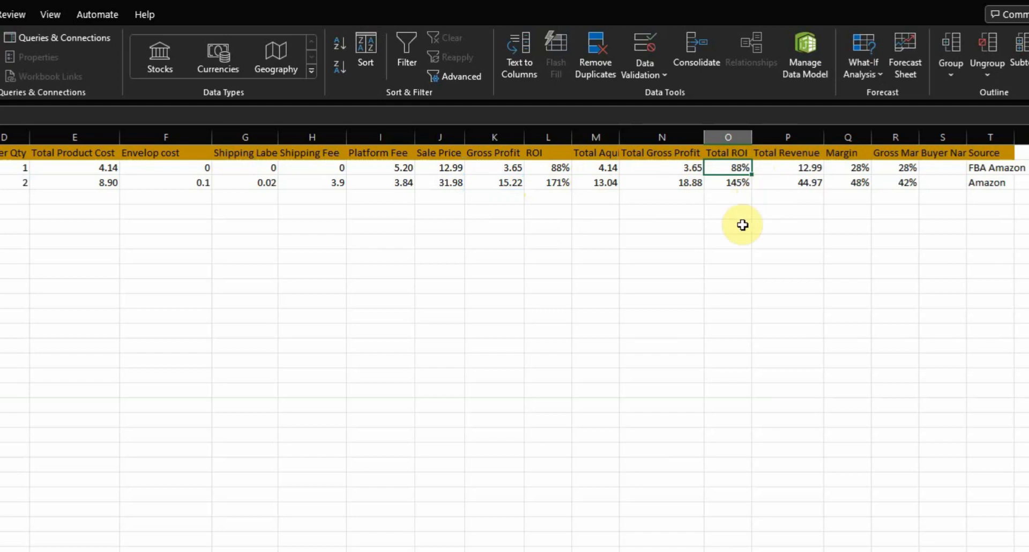
key("F2")
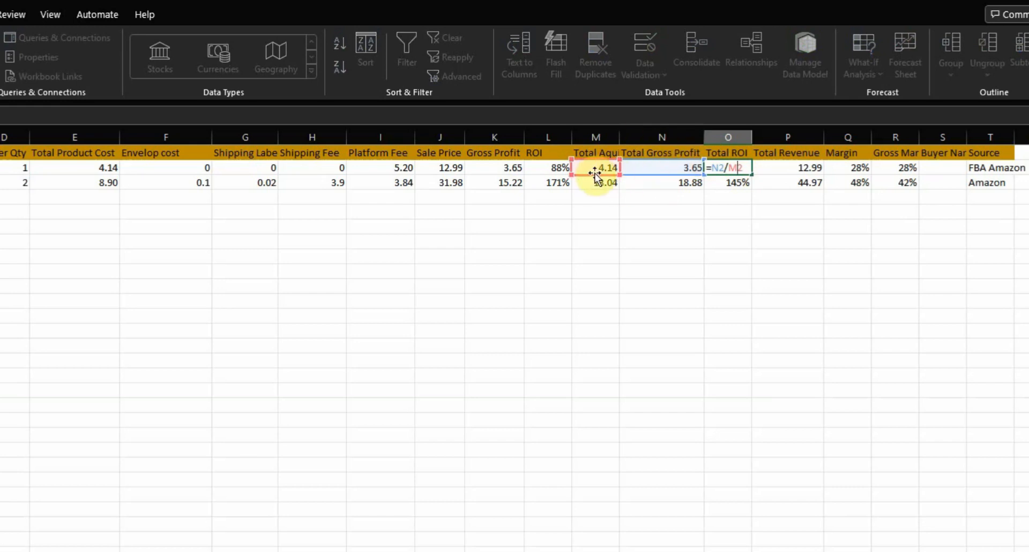
key("Return")
Review the Total Revenue formulas in both data rows and trace their references to the Sale Price column
left_click(783, 168)
type("=J2")
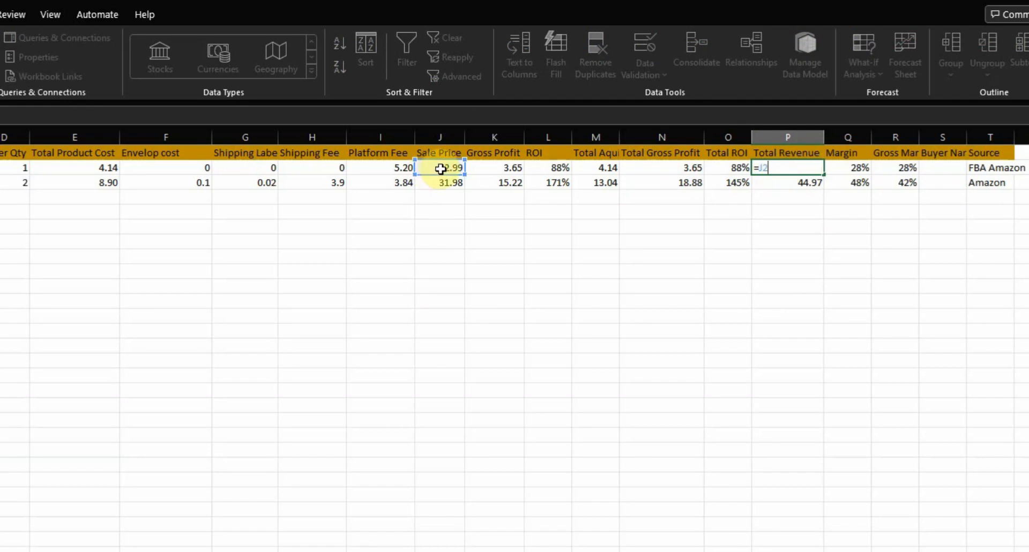
key("Return")
type("=J3+P2")
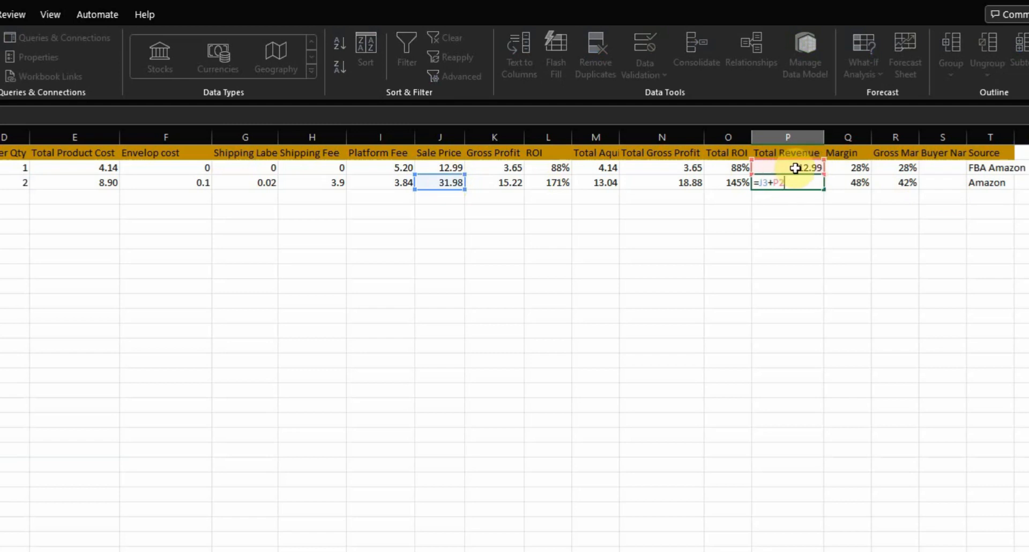
key("Return")
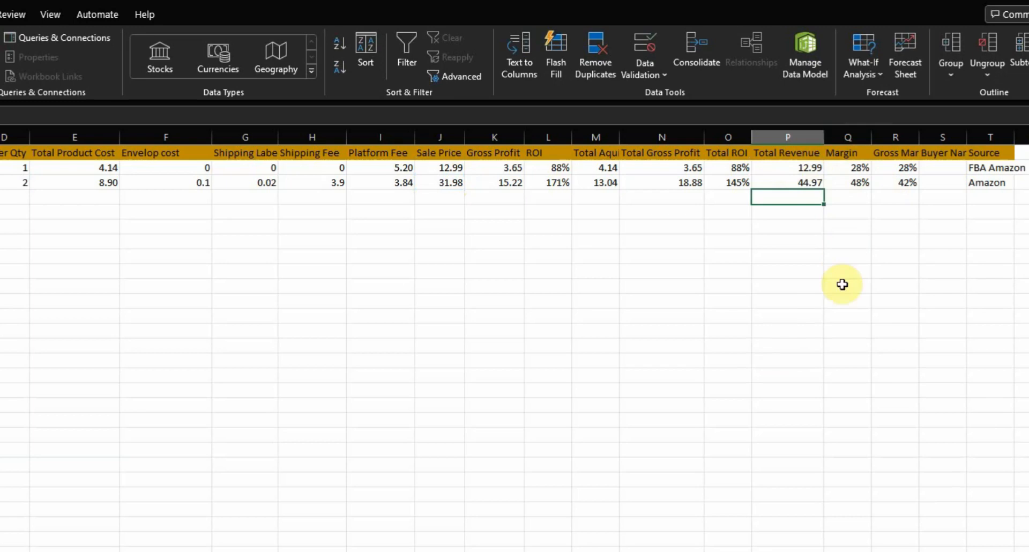
Inspect the first row's Margin formula and the Gross Profit and Sale Price cells it references
left_click(857, 169)
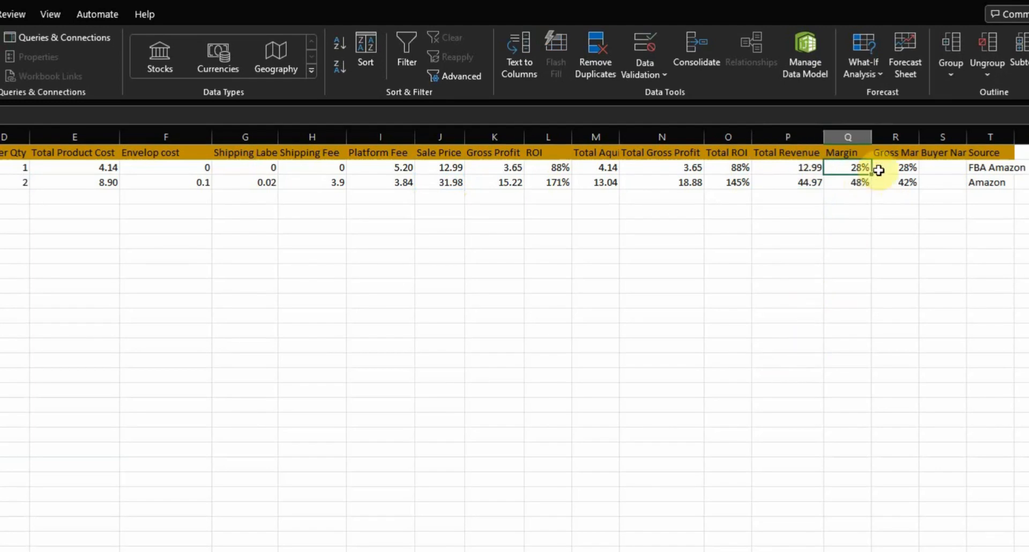
double_click(858, 167)
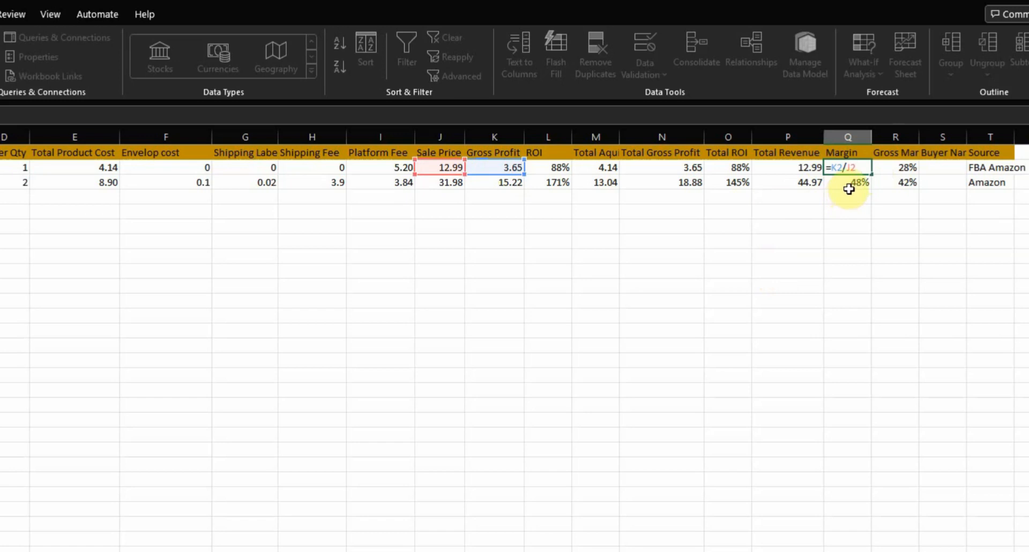
key("Return")
Examine the gross margin formulas in R2 and R3 and compare the second row's gross margin with its Margin value
left_click(891, 171)
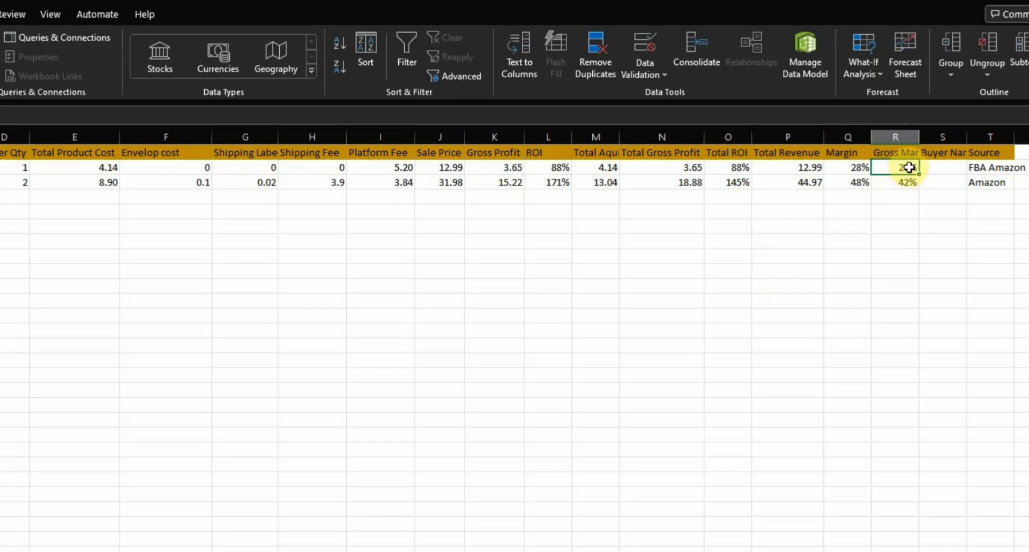
double_click(907, 171)
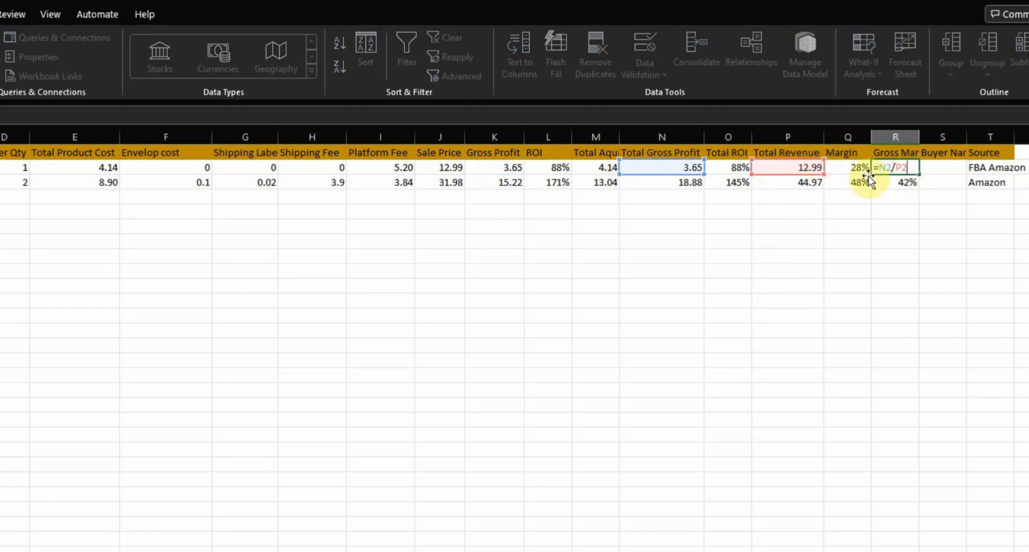
key("Return")
double_click(900, 184)
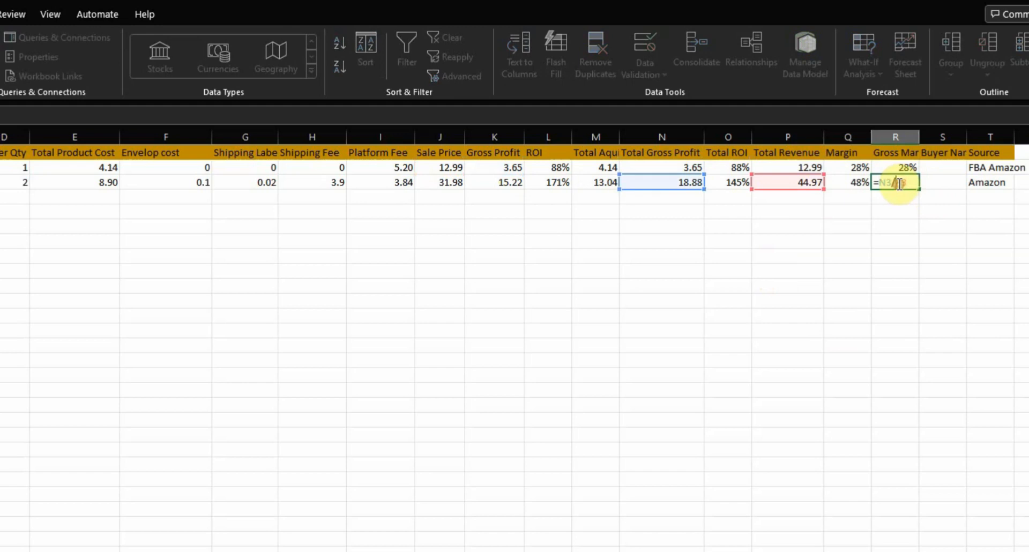
key("Escape")
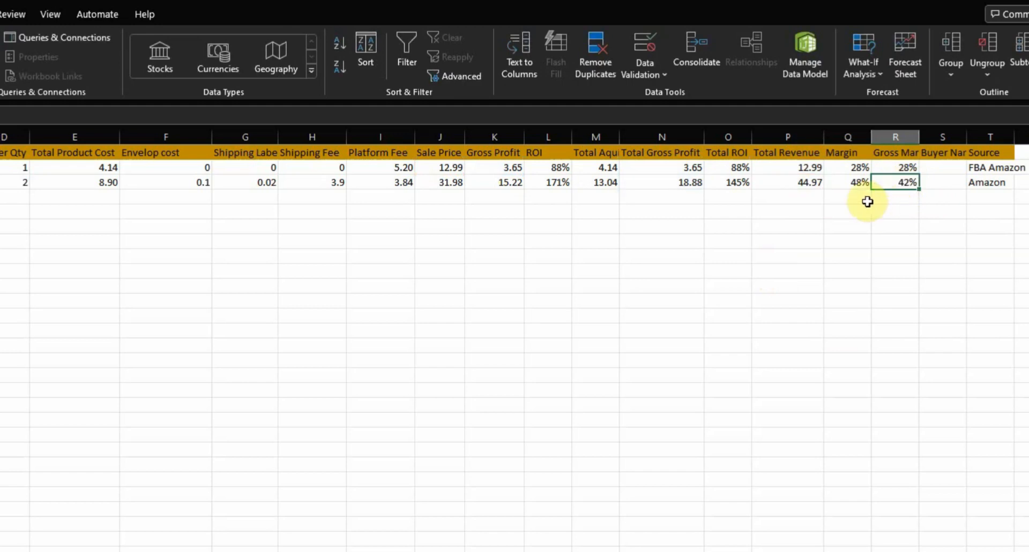
left_click(847, 182)
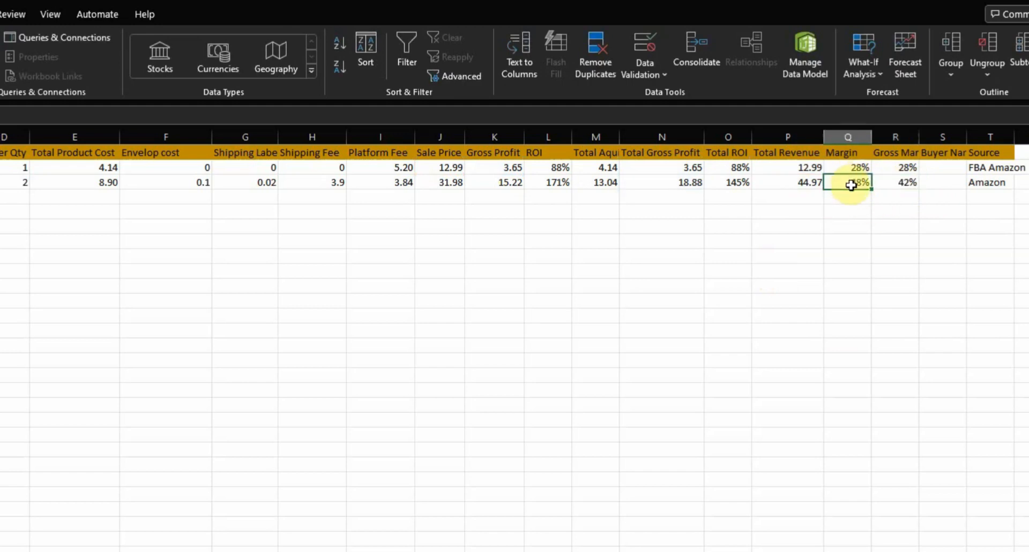
left_click(910, 183)
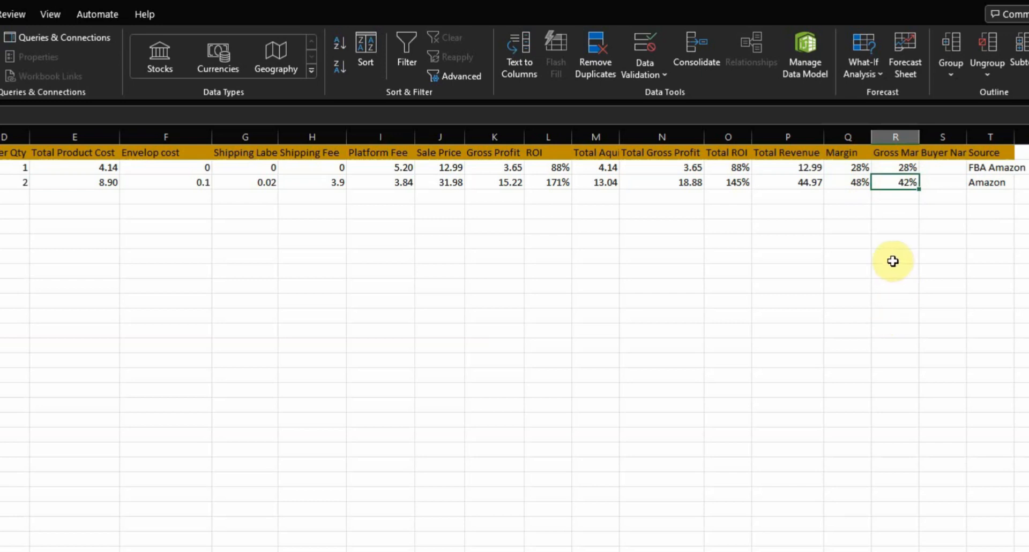
Look over the Buyer Name and Source columns, including their headers and first-row cells
left_click(947, 156)
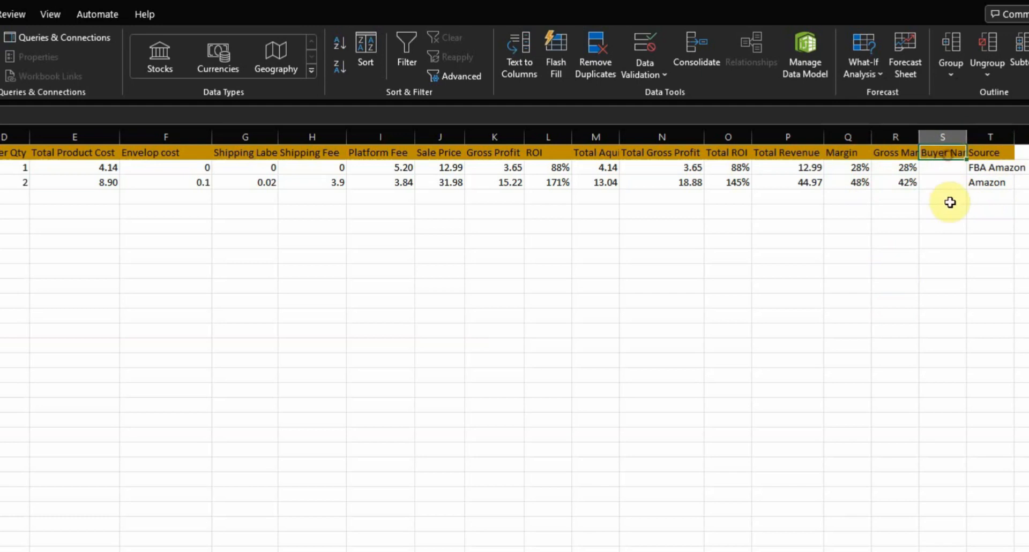
left_click(946, 168)
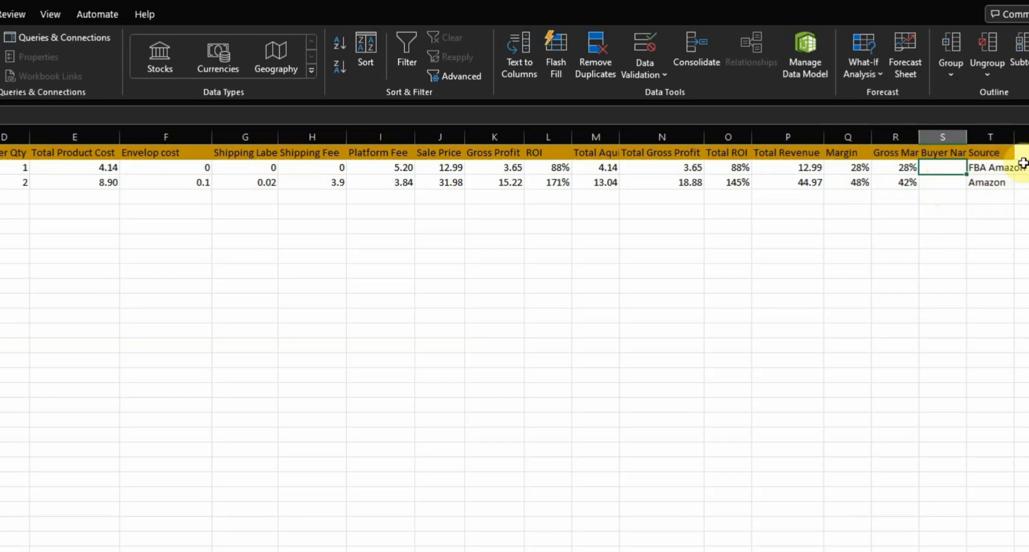
left_click(1003, 155)
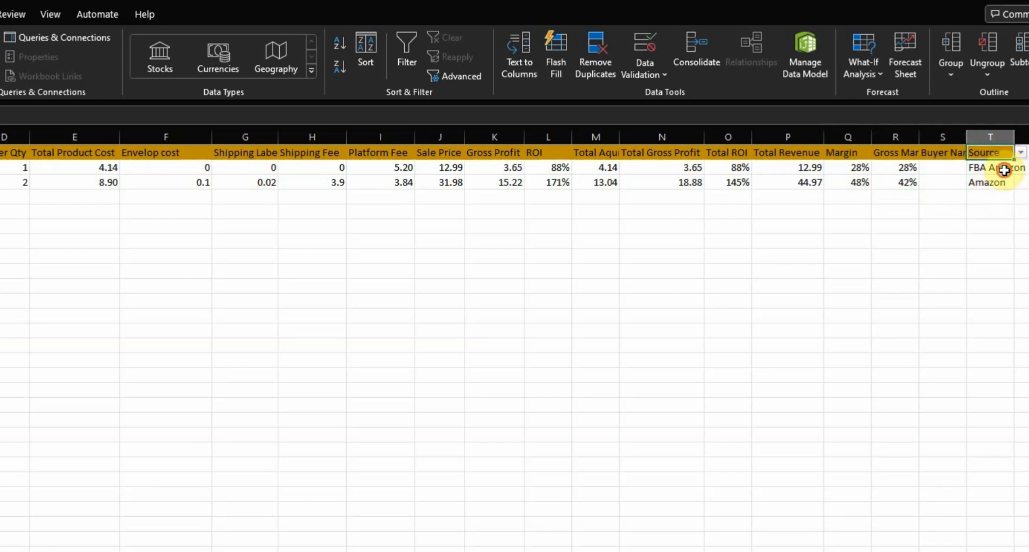
left_click(999, 169)
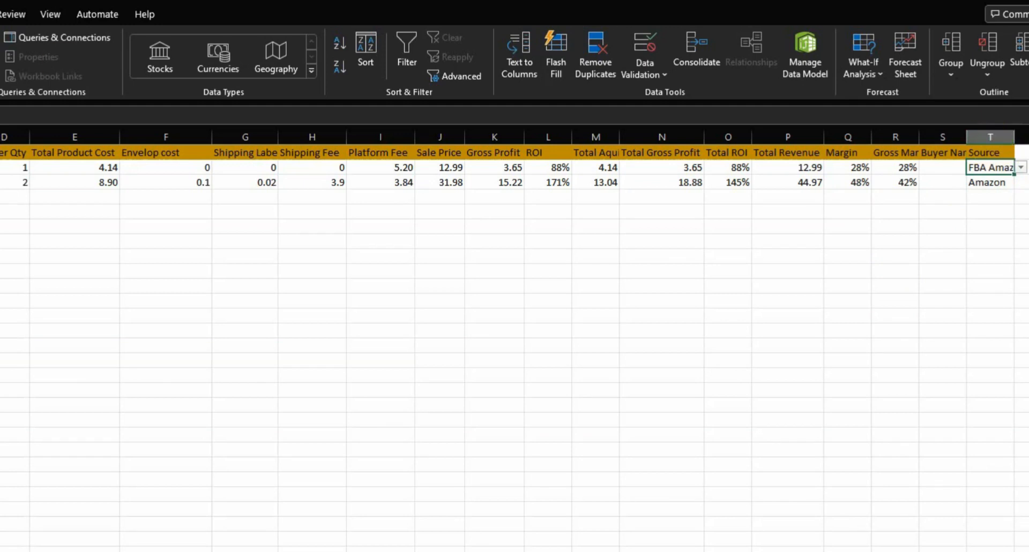
Set the Source column's data validation to a list drawn from the entire Sale Source column H of the Products sheet
left_click(999, 137)
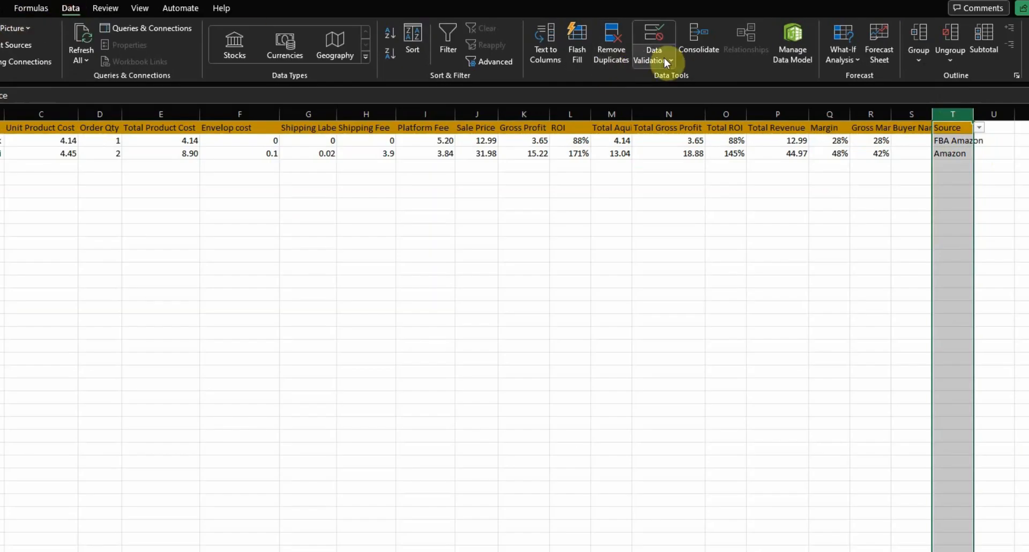
left_click(662, 60)
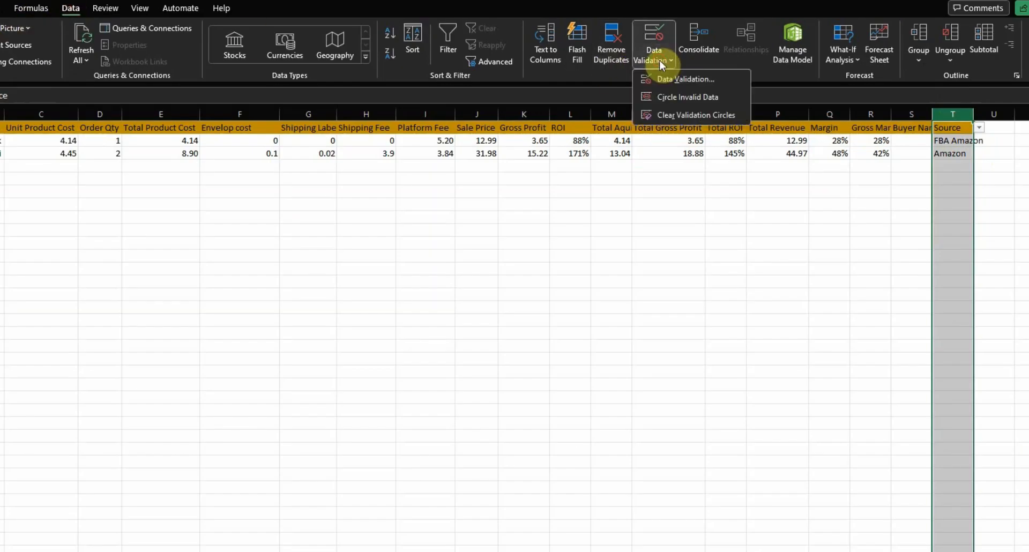
left_click(692, 79)
left_click(144, 251)
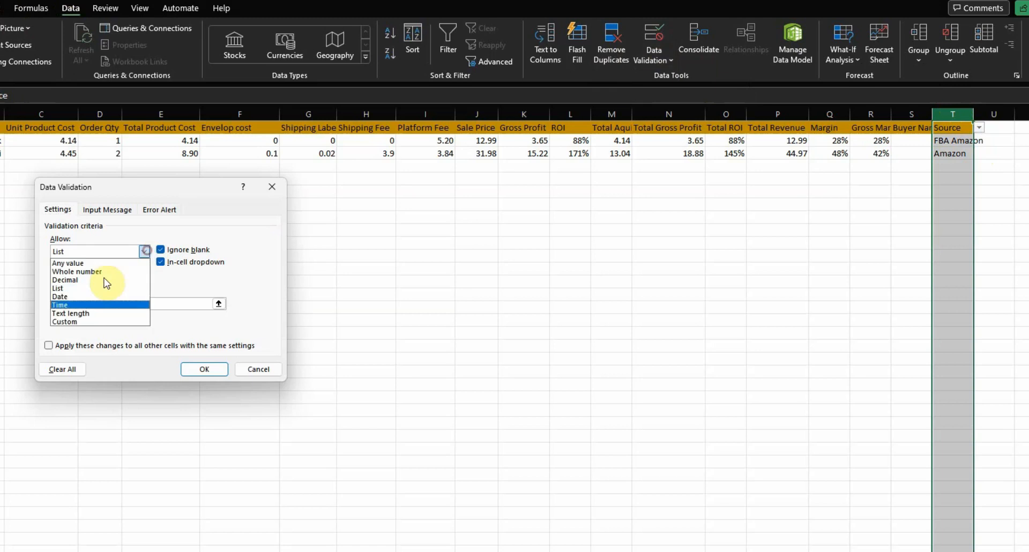
left_click(83, 289)
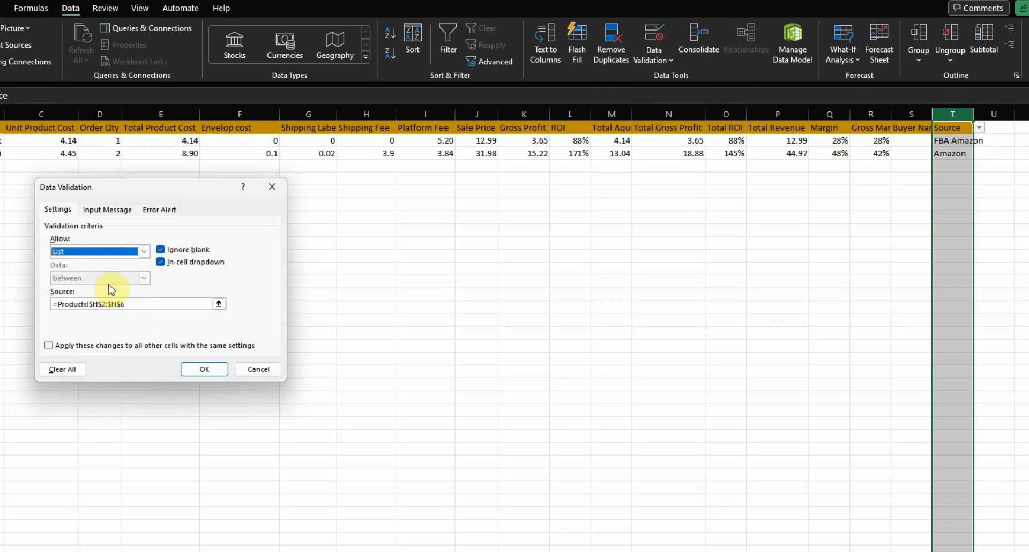
left_click(219, 304)
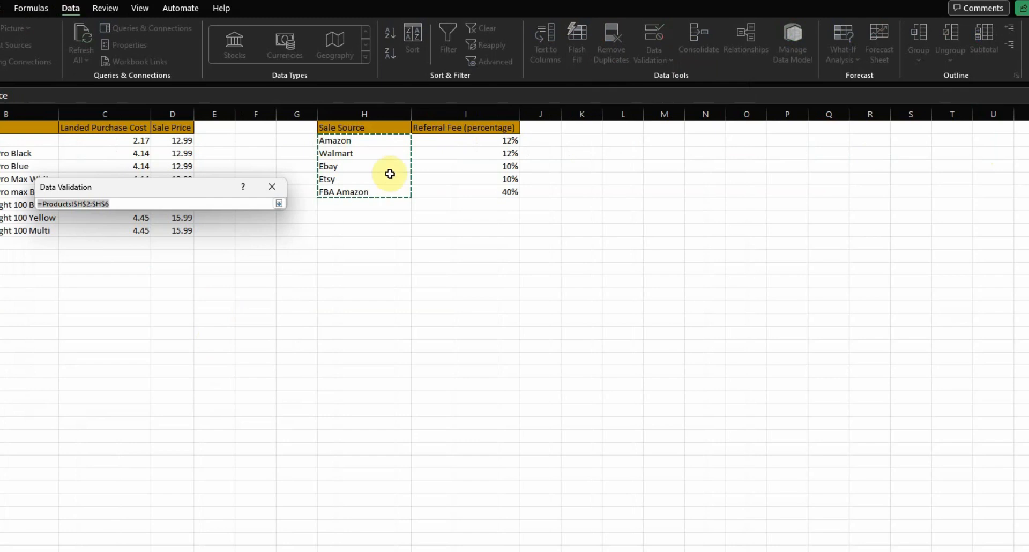
left_click(358, 110)
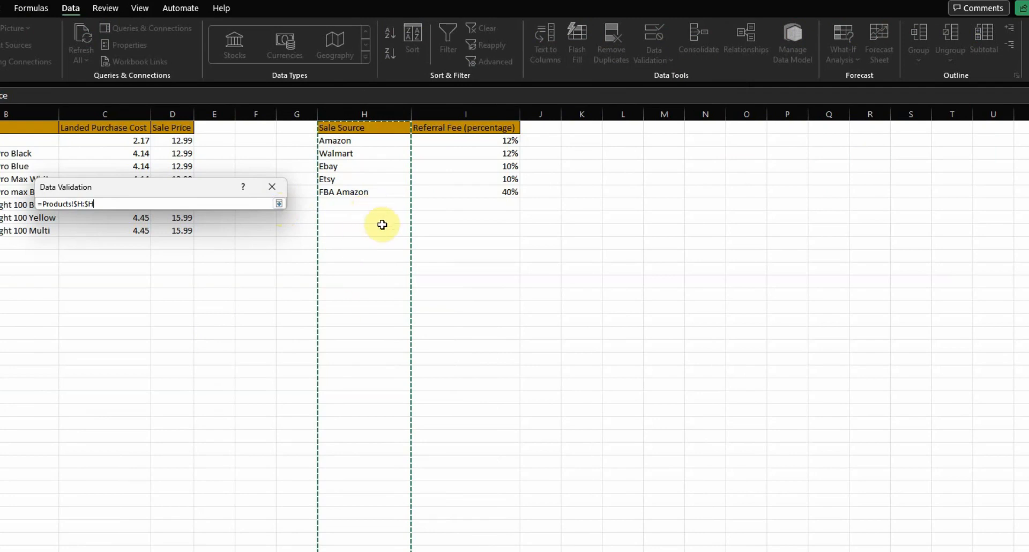
left_click(278, 204)
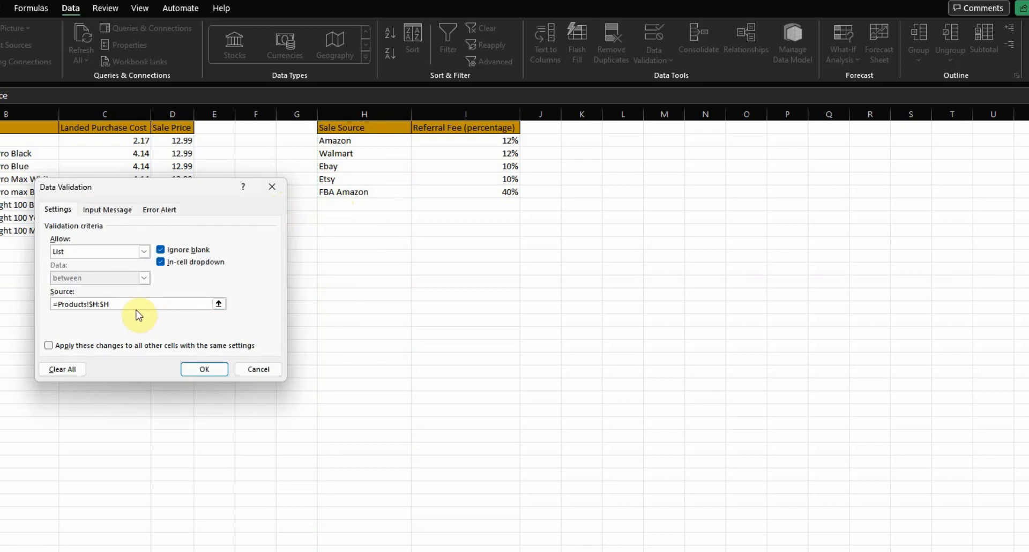
left_click(209, 369)
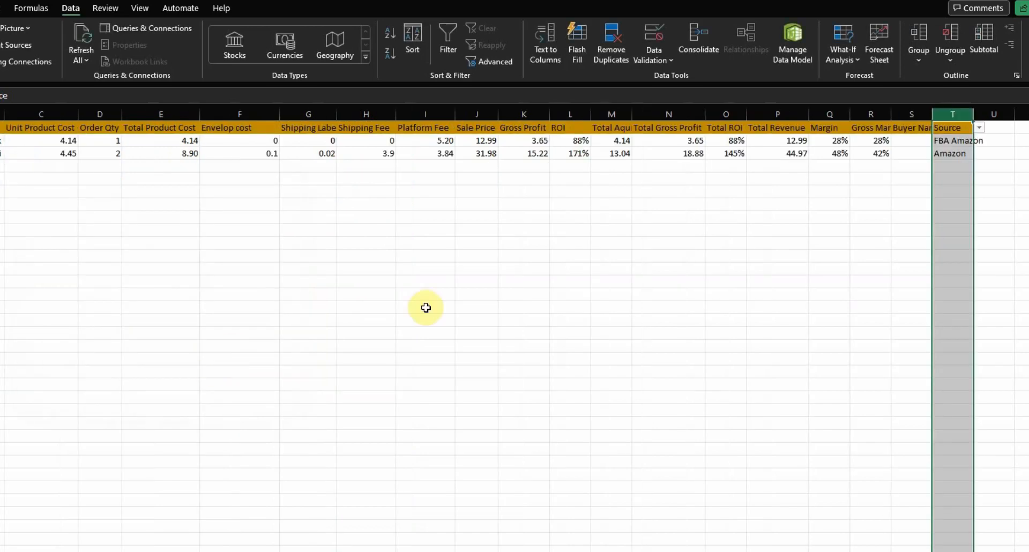
Check the Source column's dropdown in the filled rows and in the empty cells below, and open its list in an empty cell
left_click(952, 218)
left_click(954, 141)
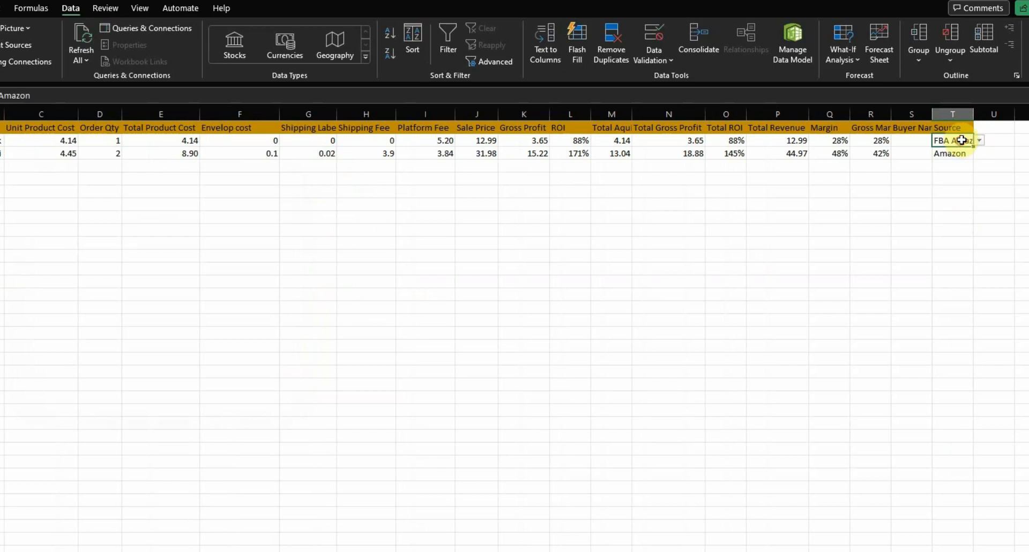
left_click(946, 251)
left_click(948, 158)
left_click(947, 193)
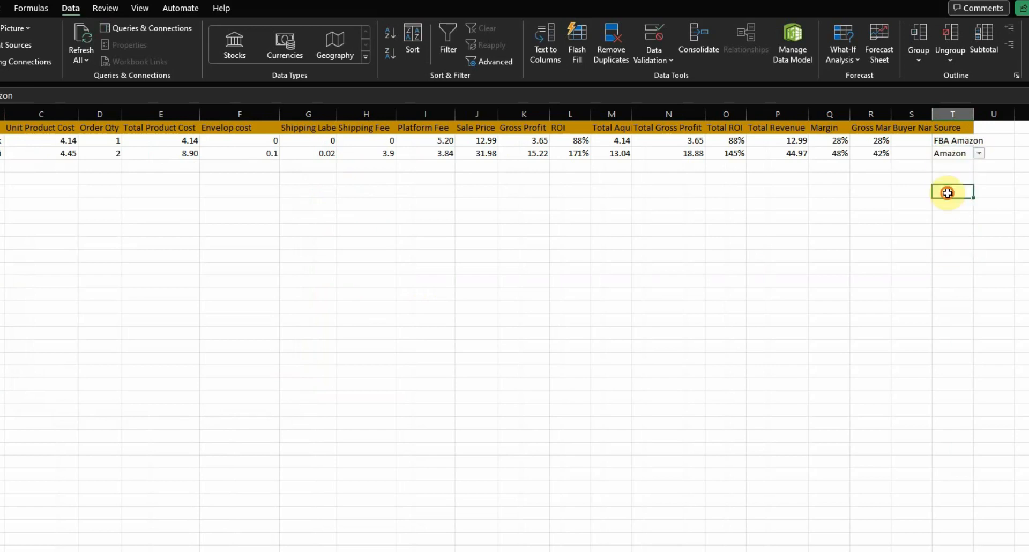
left_click(954, 216)
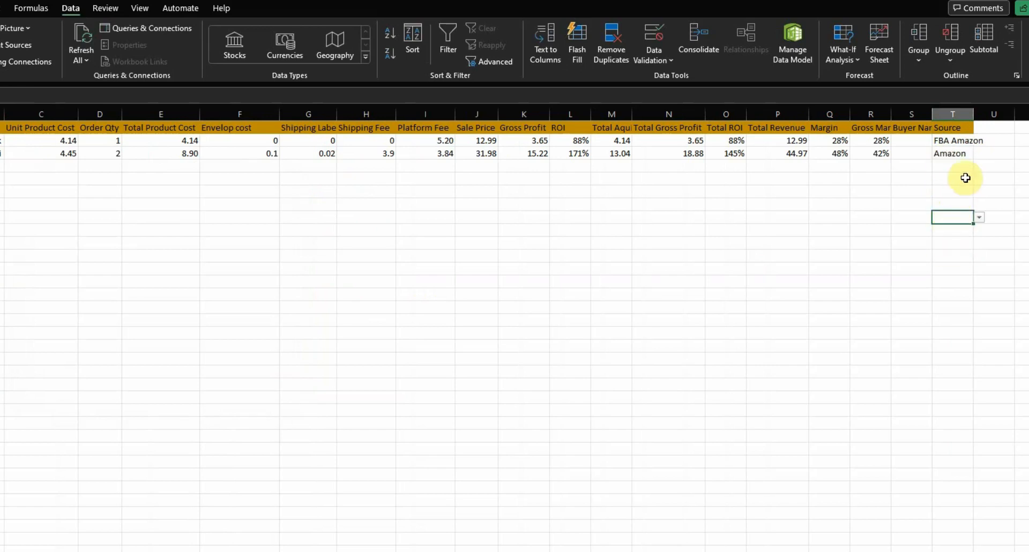
left_click(980, 217)
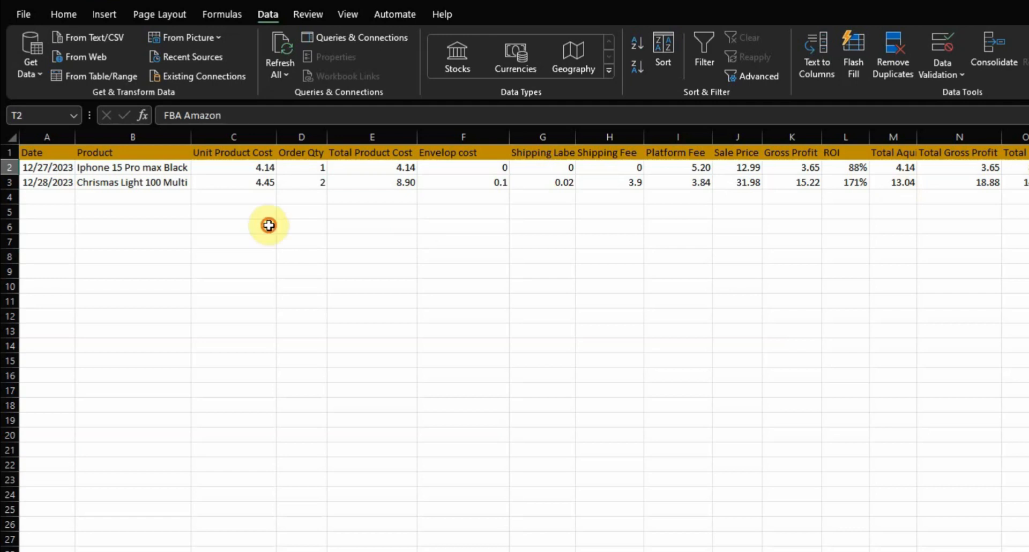
Start a new sale in row 4 with the date 01/06/2023 and the product Iphone 15 Pro Max White
left_click(268, 223)
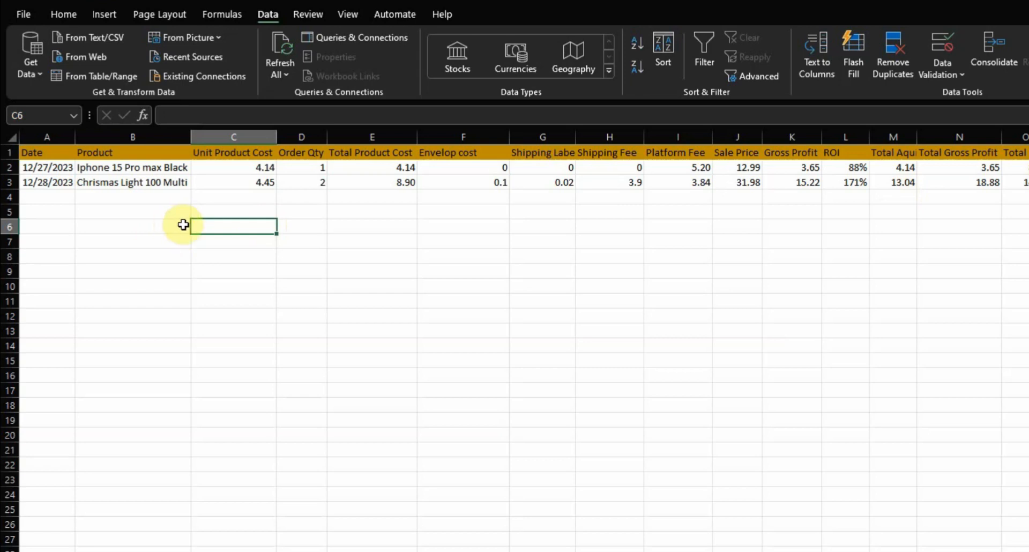
left_click(59, 199)
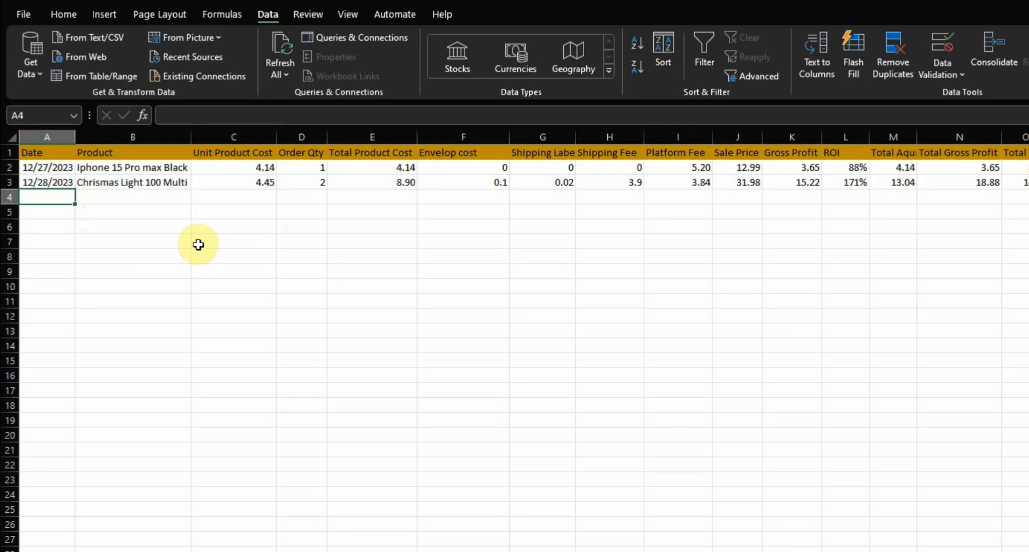
type("01/06/2023")
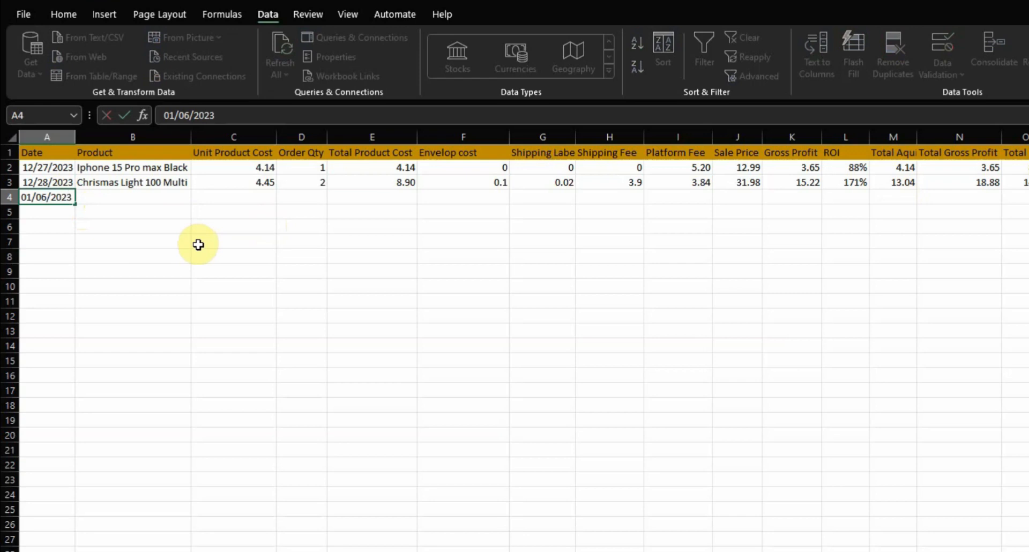
key("Tab")
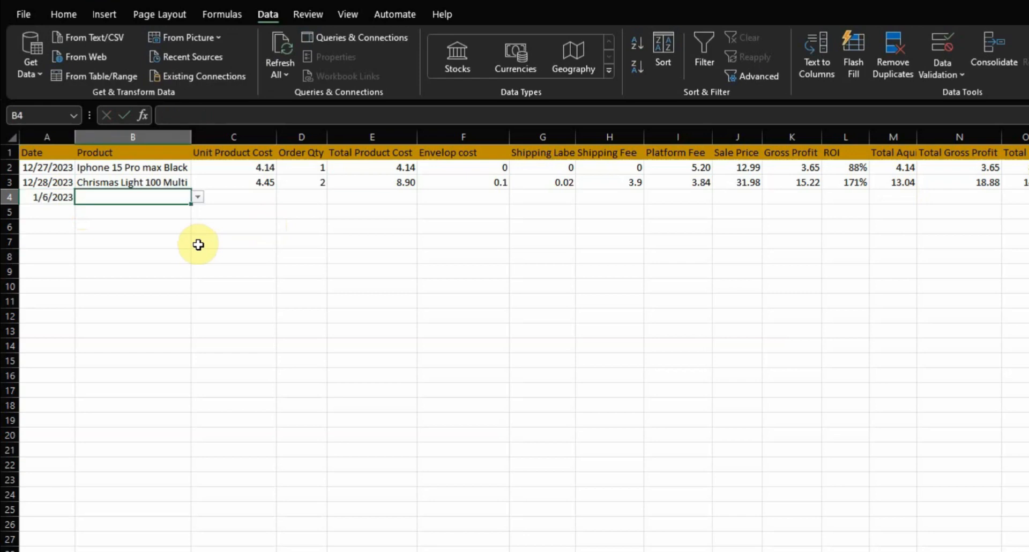
left_click(199, 199)
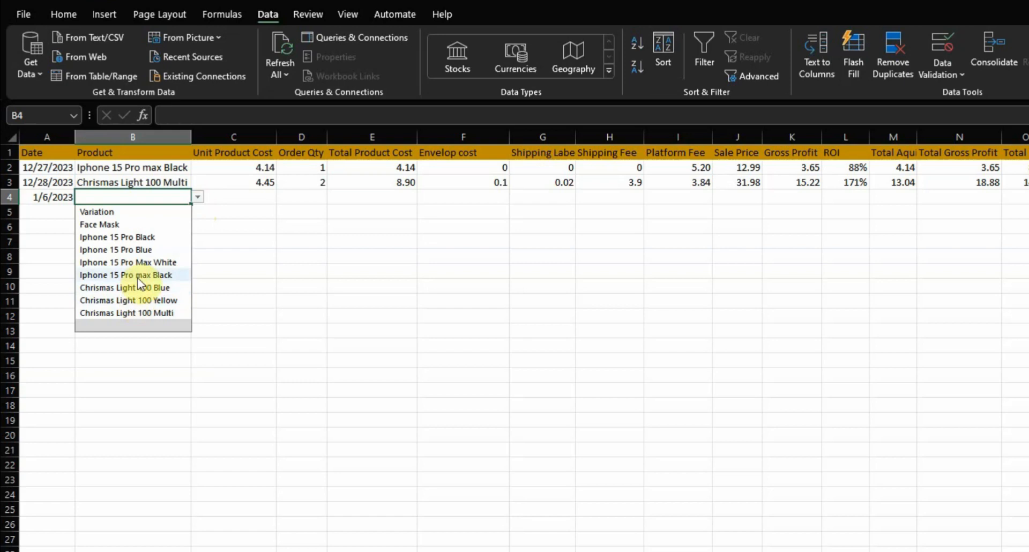
left_click(137, 263)
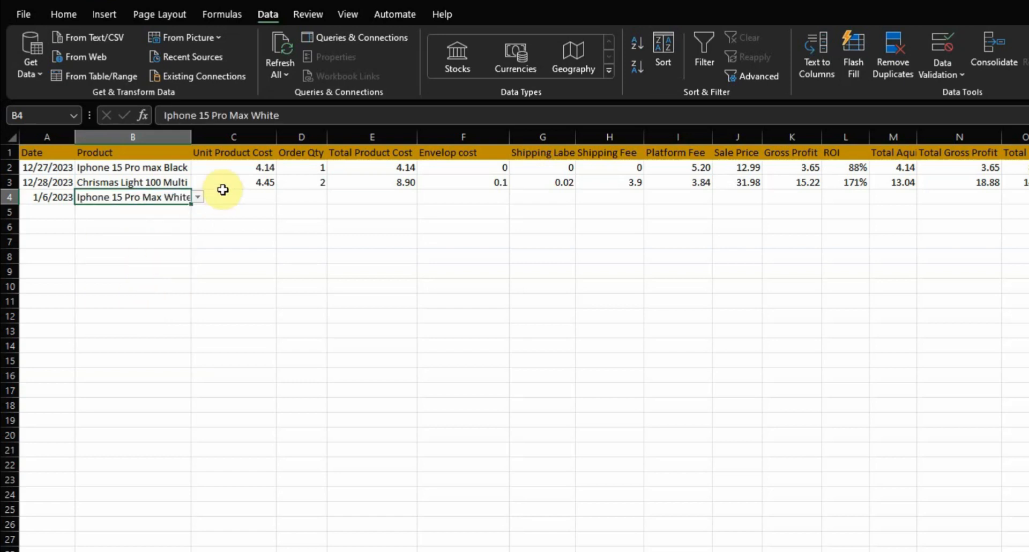
Fill the Unit Product Cost formula from row 3 down to row 59
left_click(224, 198)
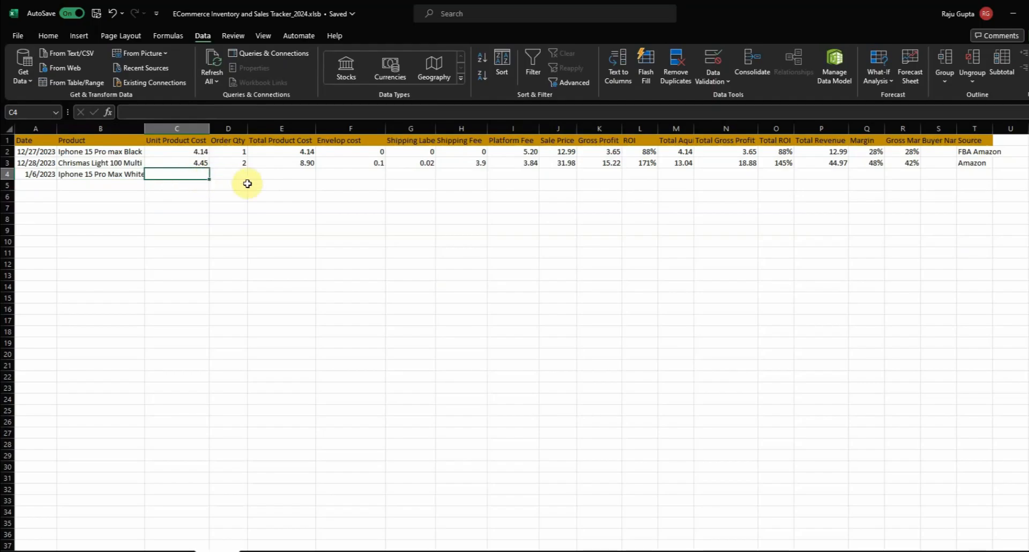
left_click(190, 164)
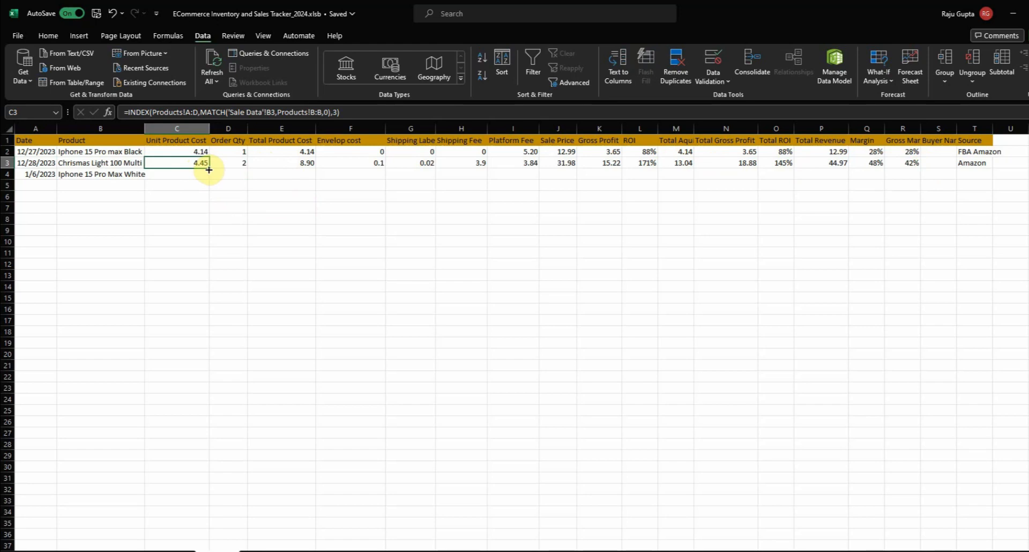
left_click_drag(209, 169, 209, 545)
scroll(182, 281, "down", 4)
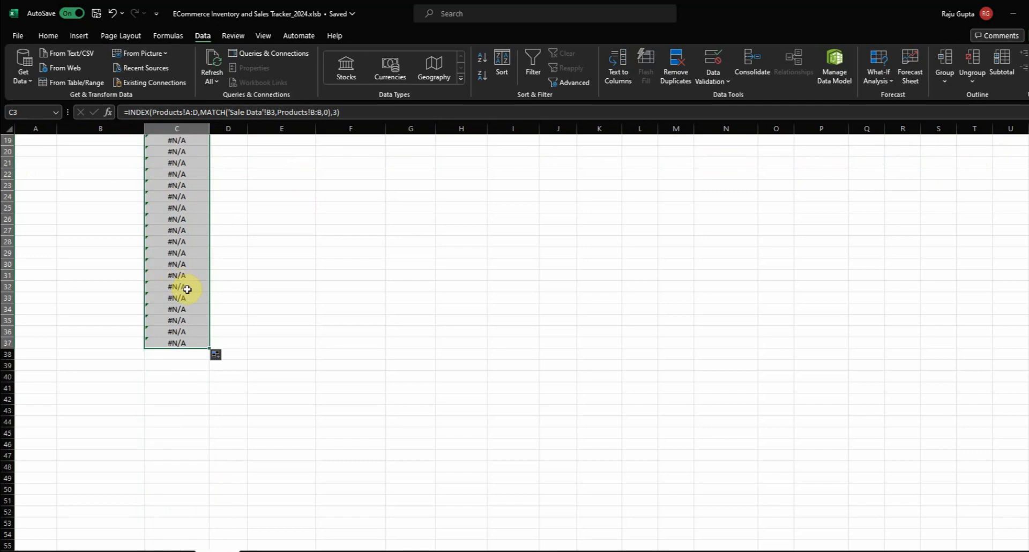
key("ctrl+z")
left_click_drag(209, 168, 191, 540)
scroll(257, 204, "up", 3)
left_click(232, 183)
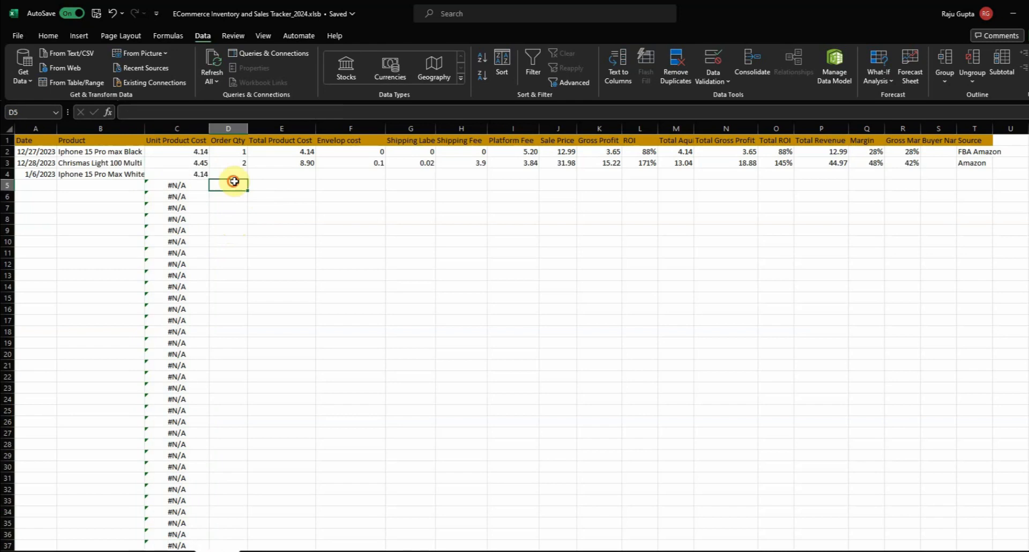
Fill the Total Product Cost, Envelop cost and Shipping Label formulas from row 3 down to row 59, leaving Order Qty for manual entry
left_click(240, 162)
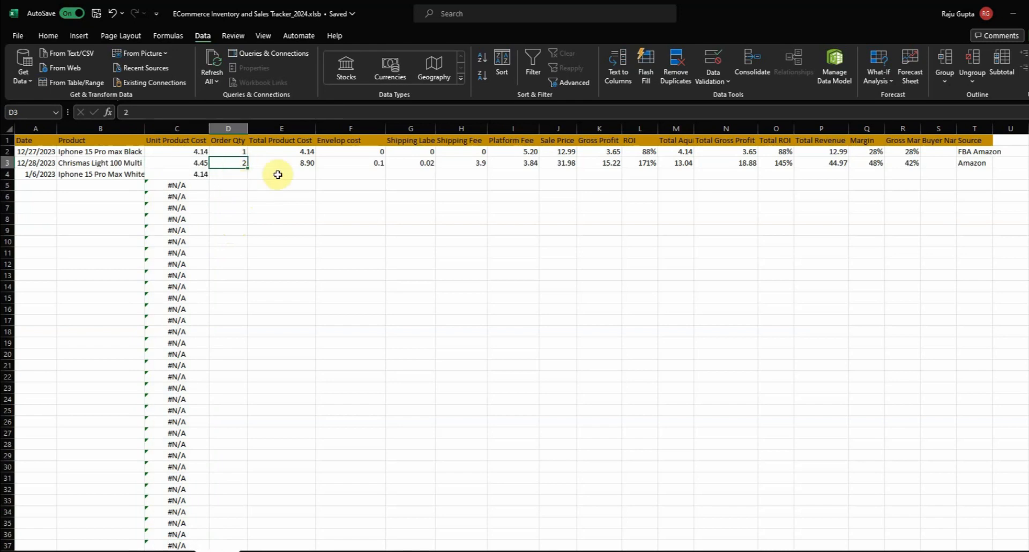
left_click_drag(298, 164, 426, 165)
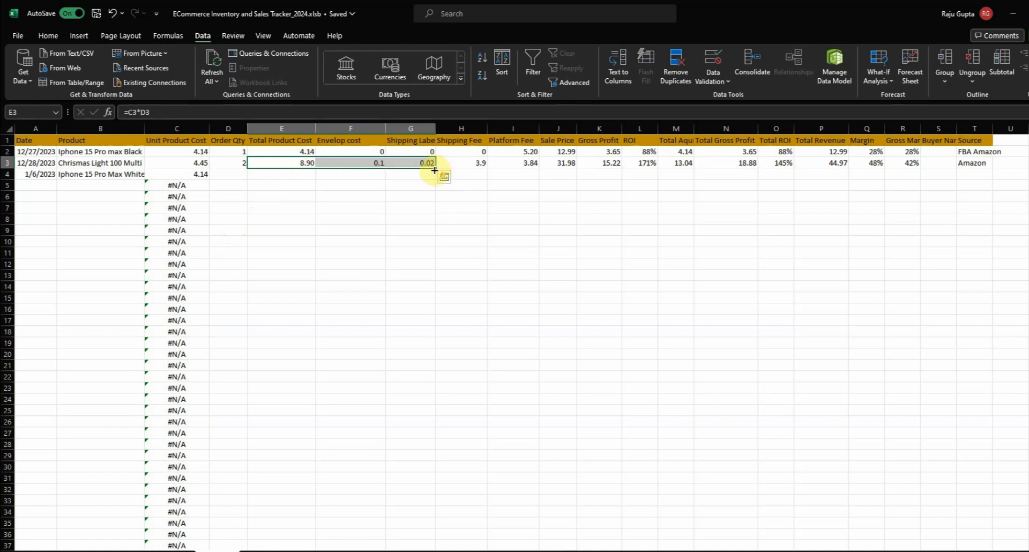
left_click_drag(436, 169, 417, 539)
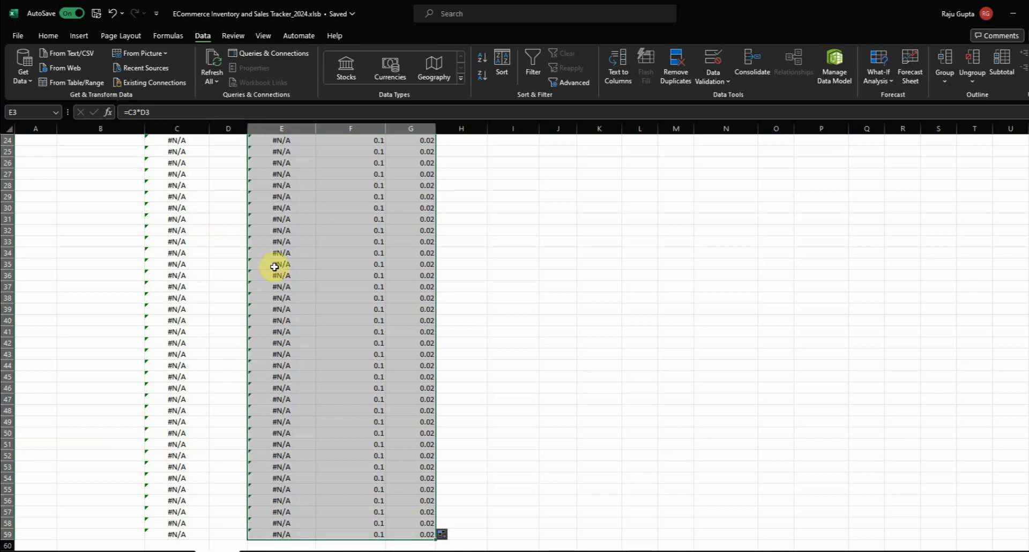
scroll(333, 262, "up", 8)
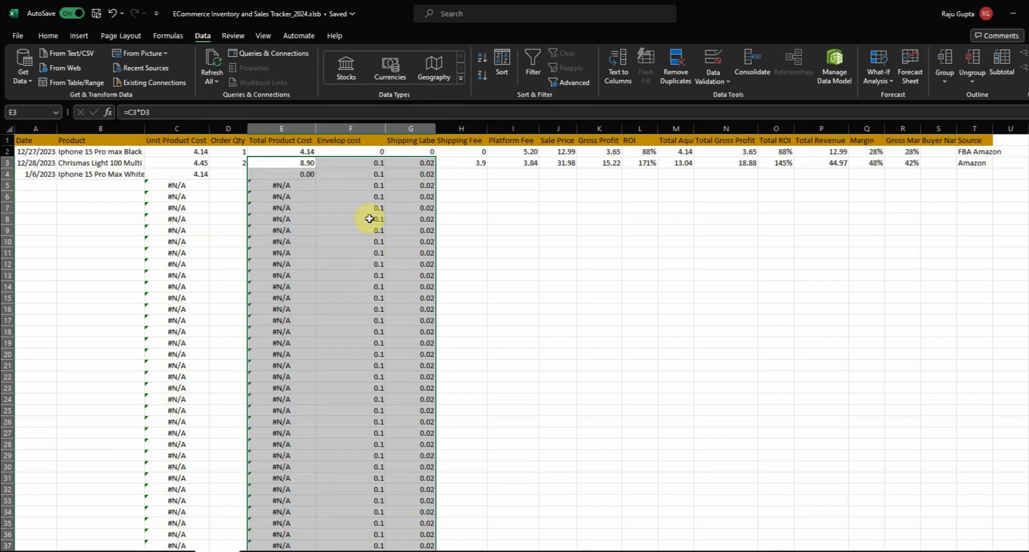
left_click(321, 230)
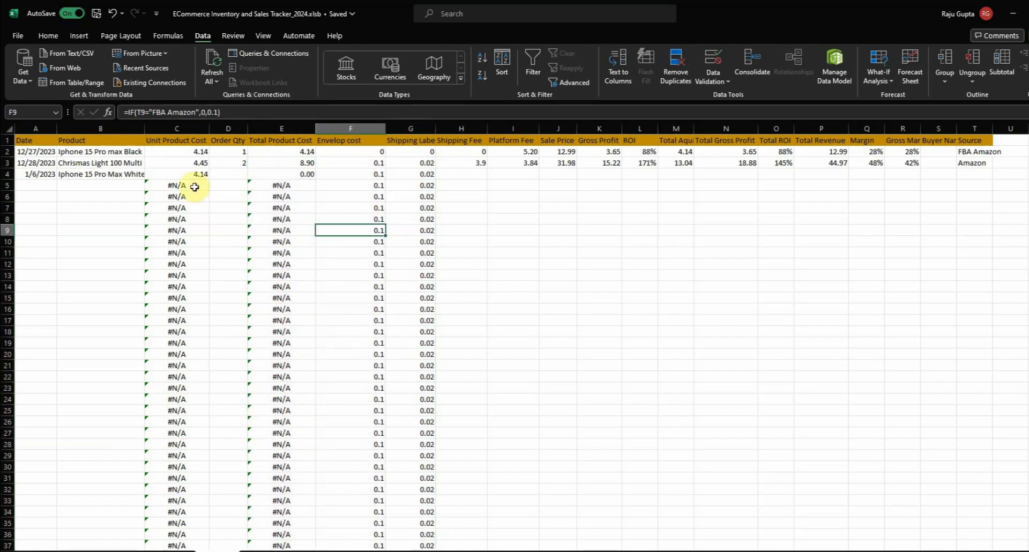
left_click_drag(222, 183, 225, 329)
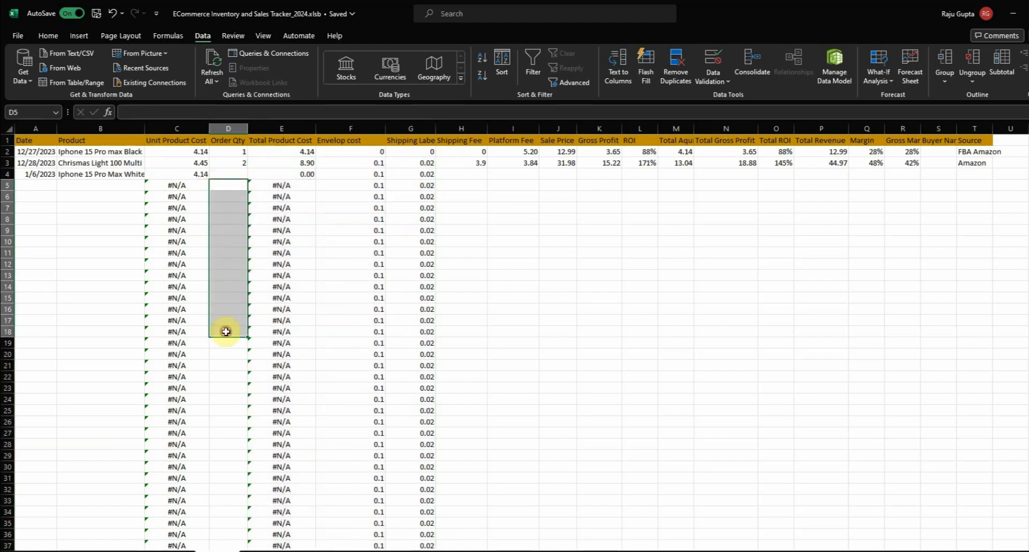
left_click(228, 242)
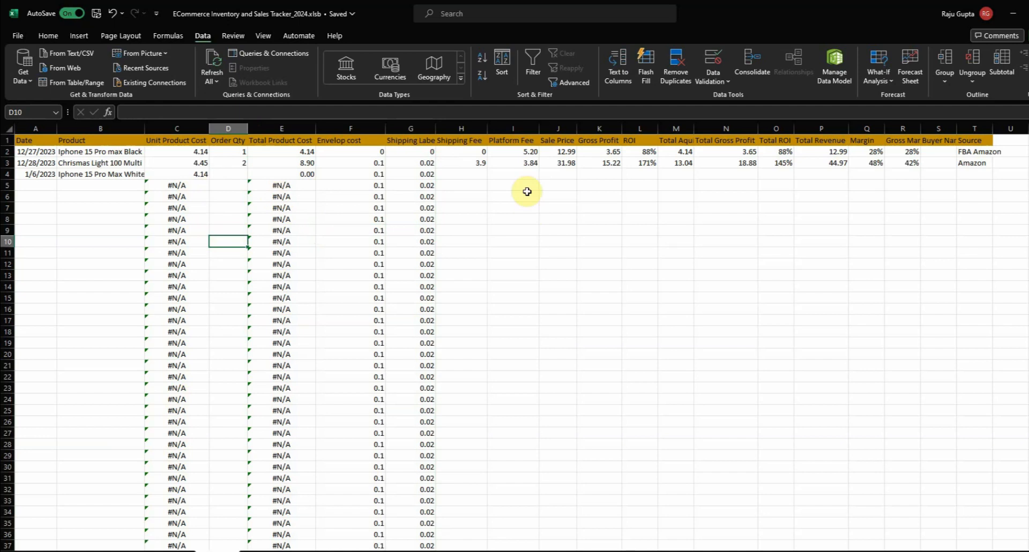
Clear the Shipping Fee value in the Chrismas Light 100 Multi row
left_click(461, 176)
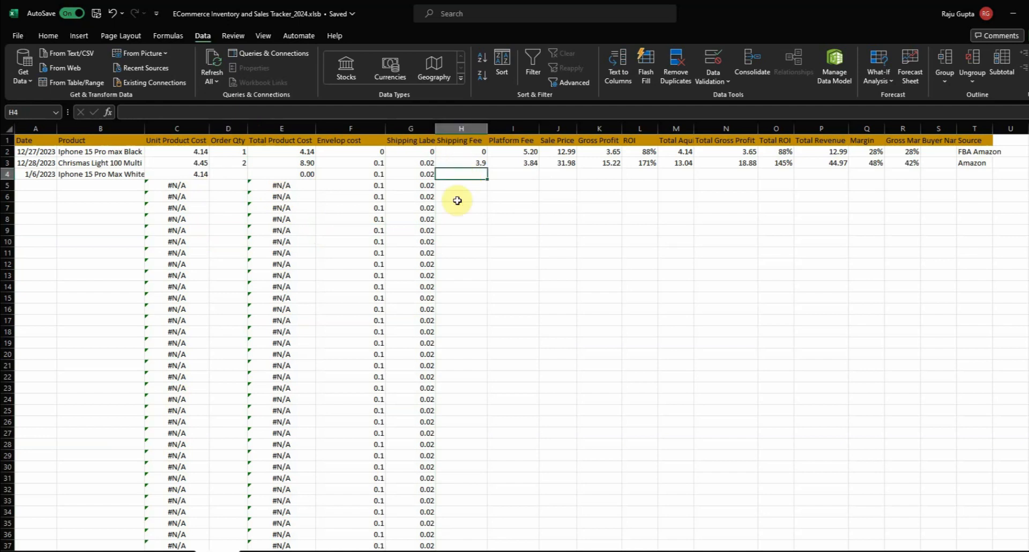
left_click(474, 161)
key("Delete")
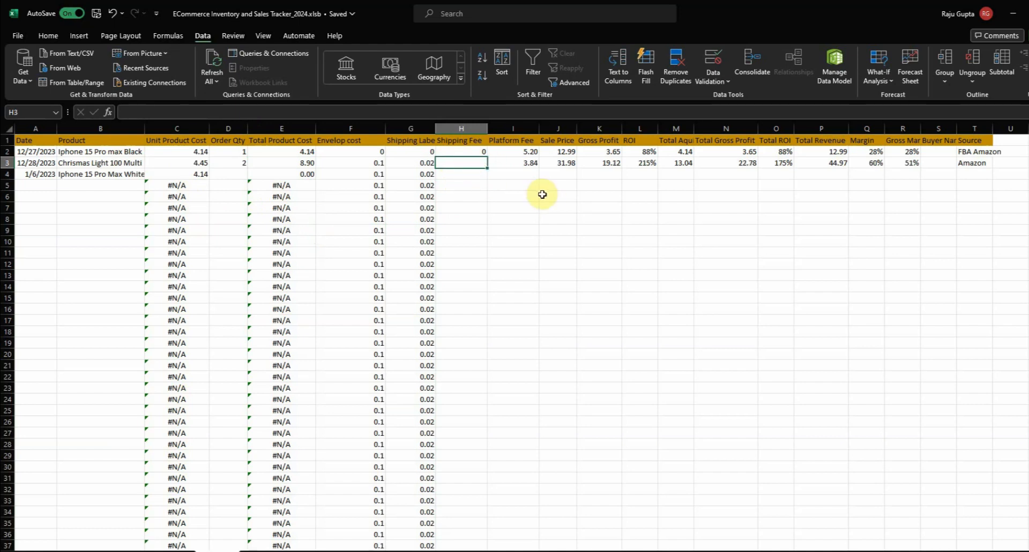
Fill row 3's cells from Shipping Fee through Gross Margin (H3:R3) down to row 59
left_click_drag(475, 162, 908, 166)
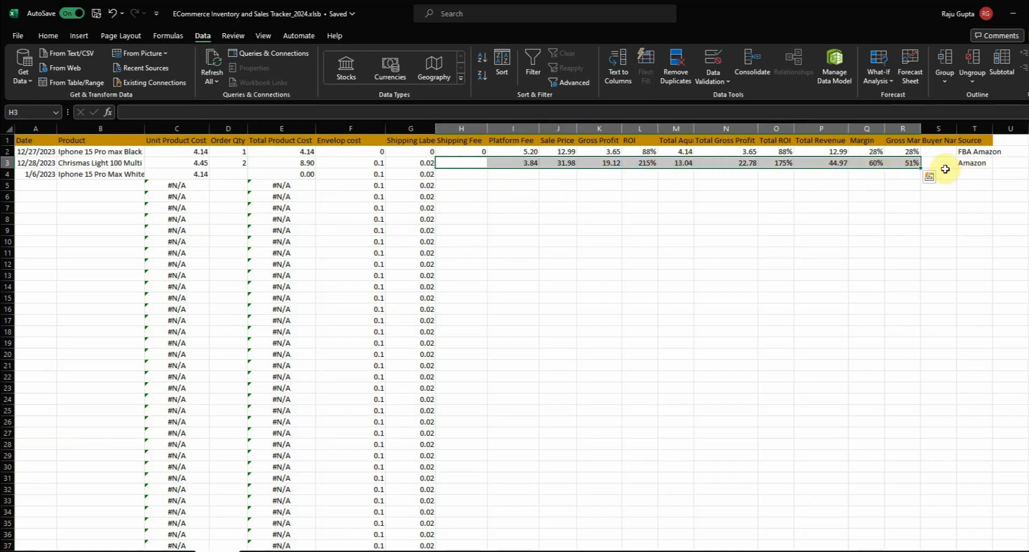
double_click(921, 169)
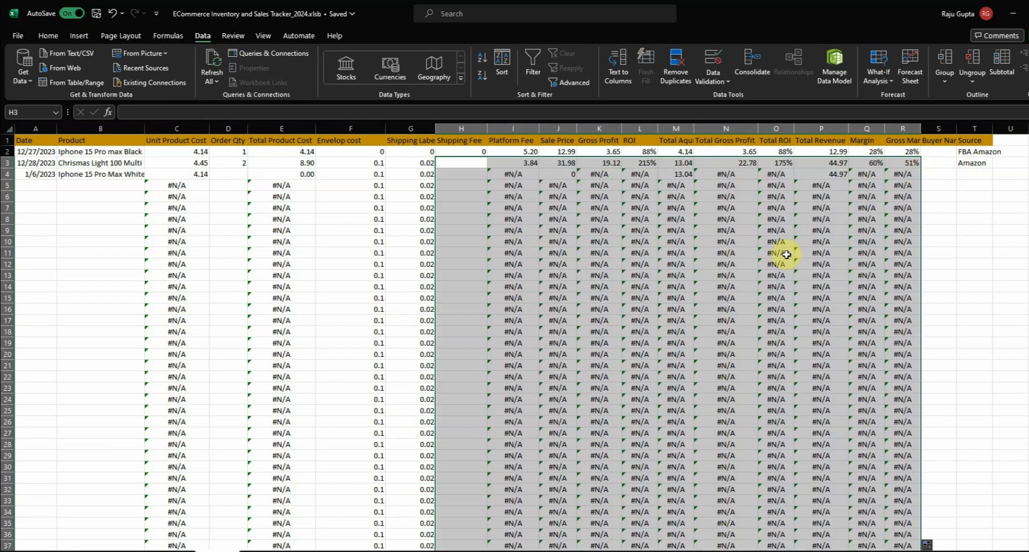
scroll(777, 257, "down", 9)
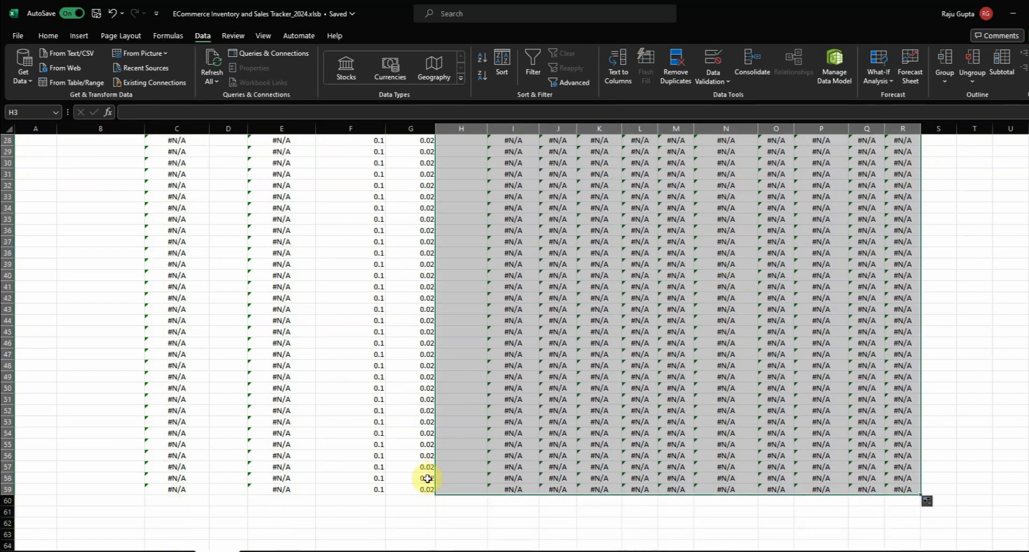
scroll(758, 255, "up", 9)
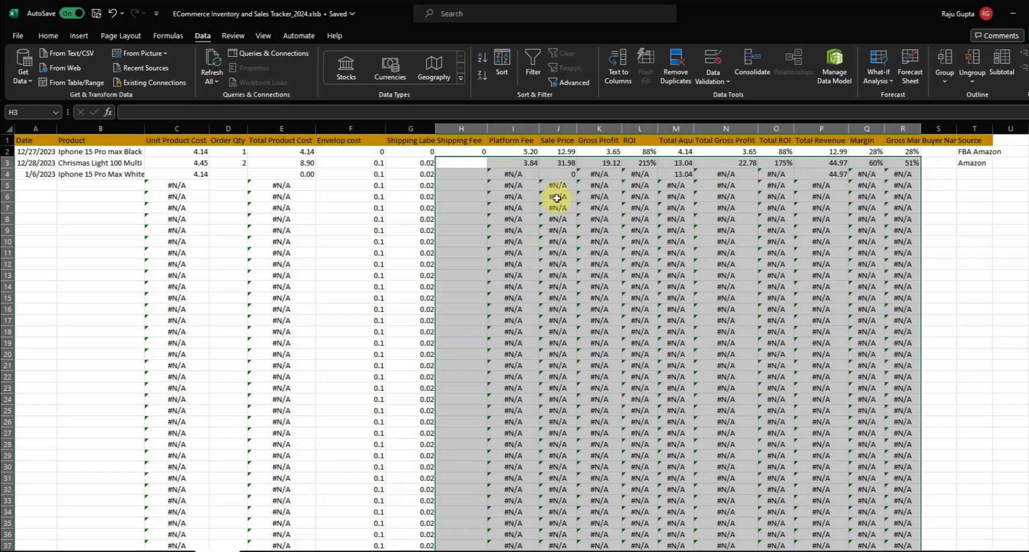
Set the Shipping Fee of the Chrismas Light 100 Multi sale in row 3 to 3.9
left_click(552, 258)
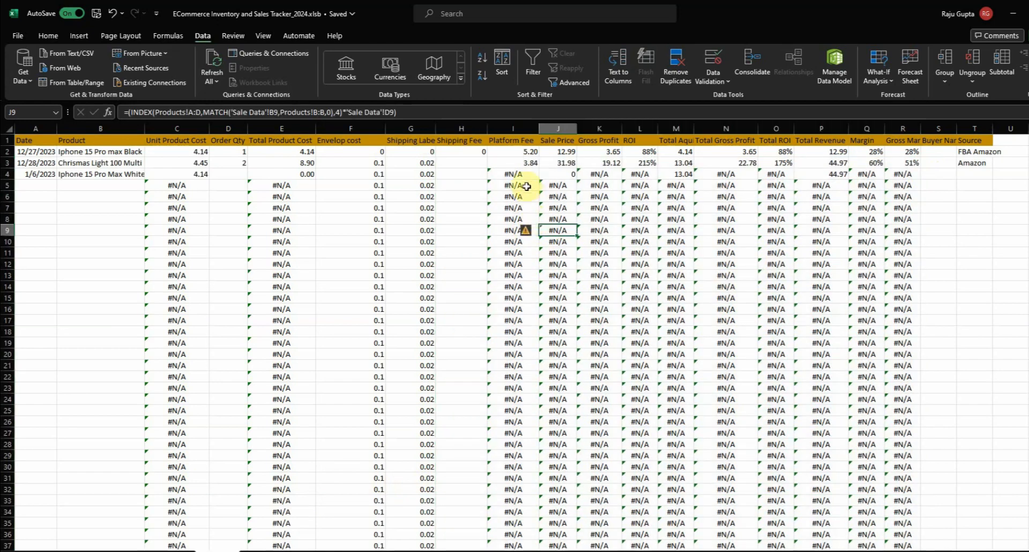
left_click(473, 165)
type("3.9")
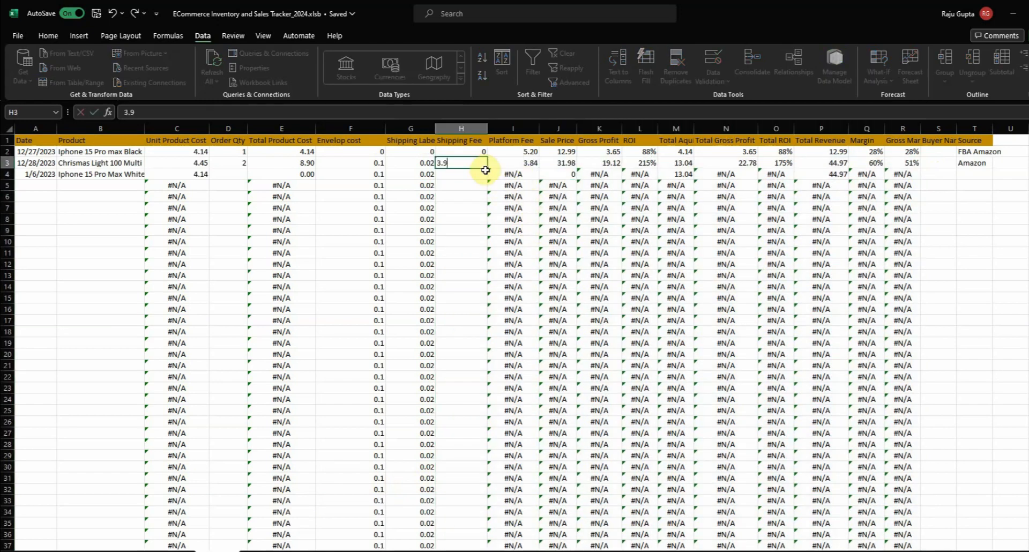
key("Return")
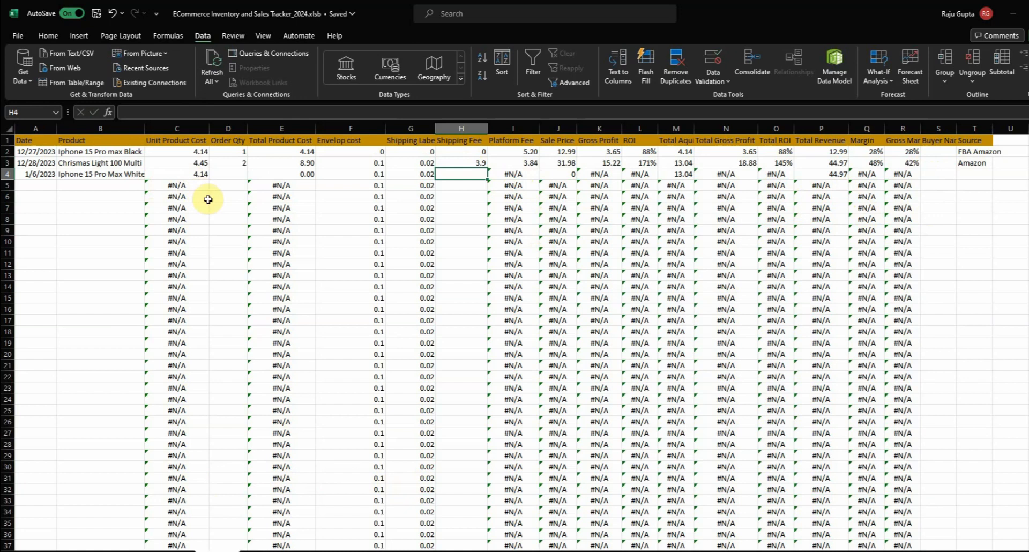
Change row 4's product to Chrismas Light 100 Blue and set its Order Qty to 2
left_click(121, 178)
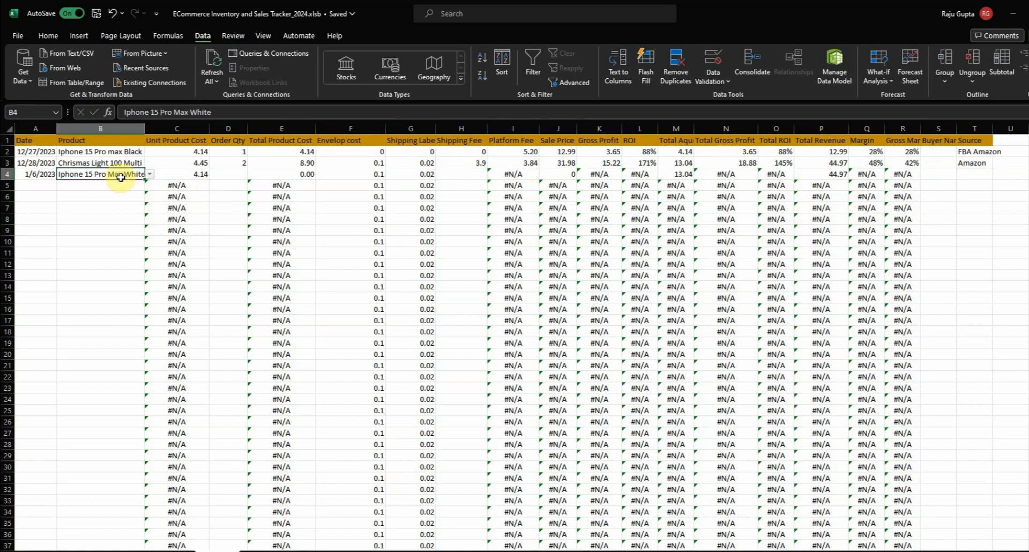
left_click(150, 175)
left_click(115, 246)
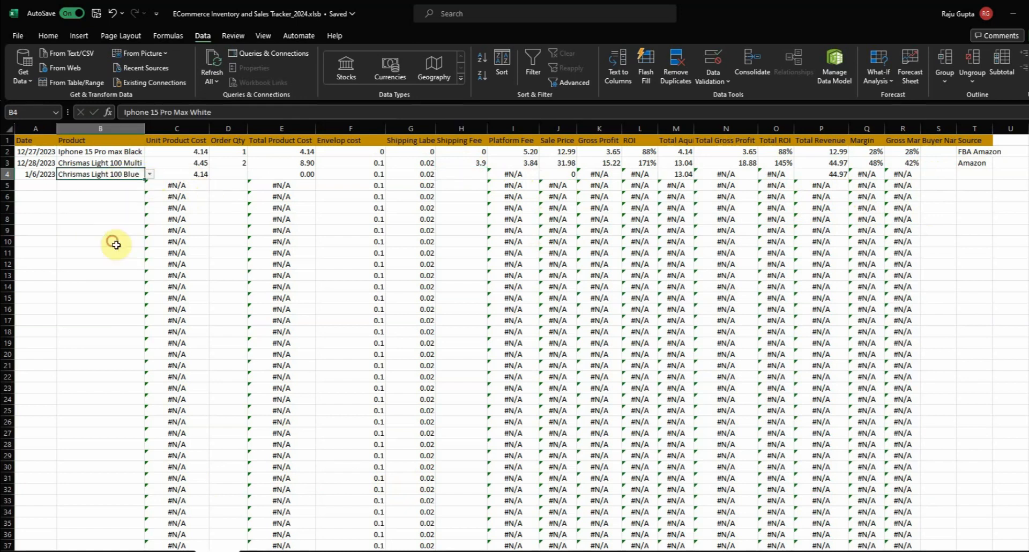
left_click(222, 175)
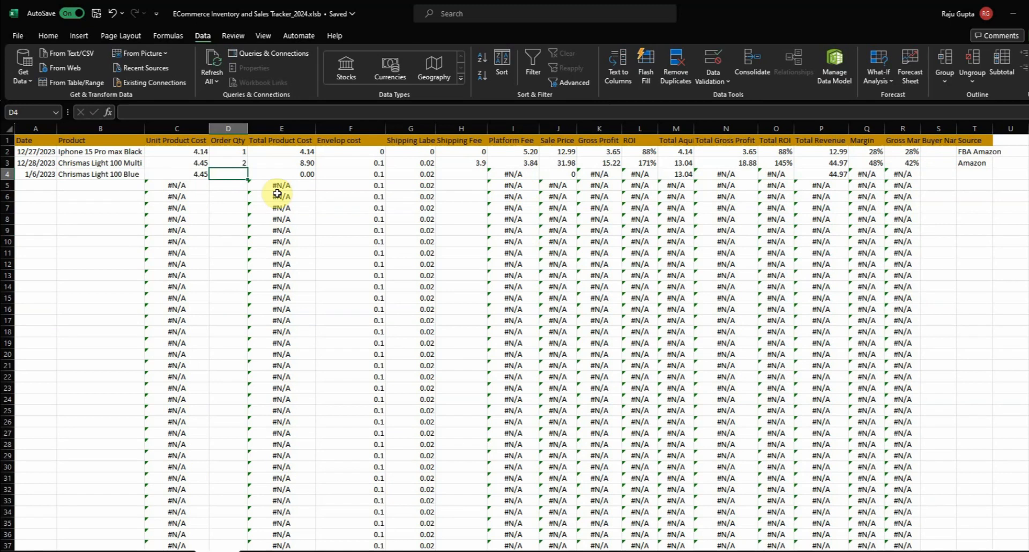
type("2")
key("Tab")
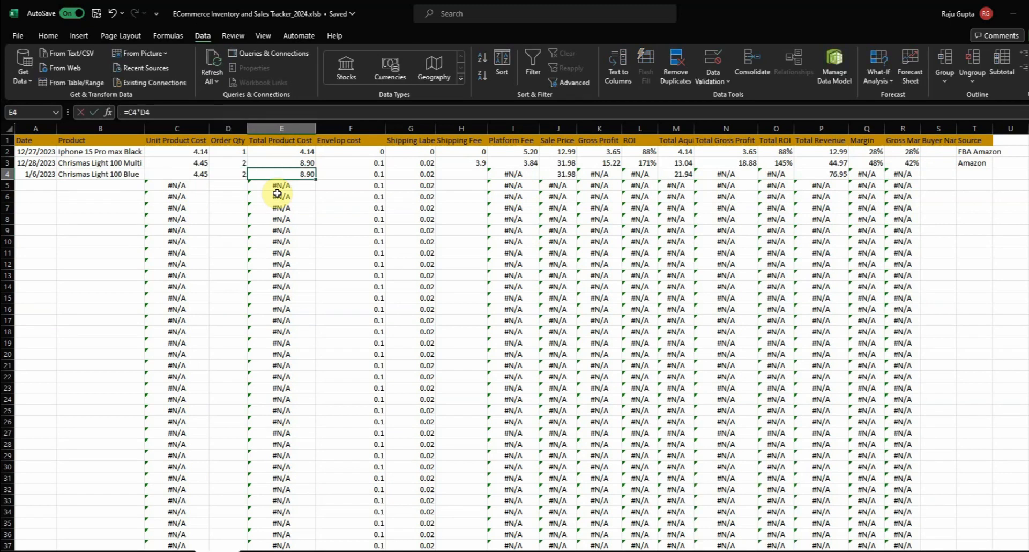
Enter a Shipping Fee of 4.5 for the Chrismas Light 100 Blue sale in row 4
key("Tab")
key("Tab")
key("Tab")
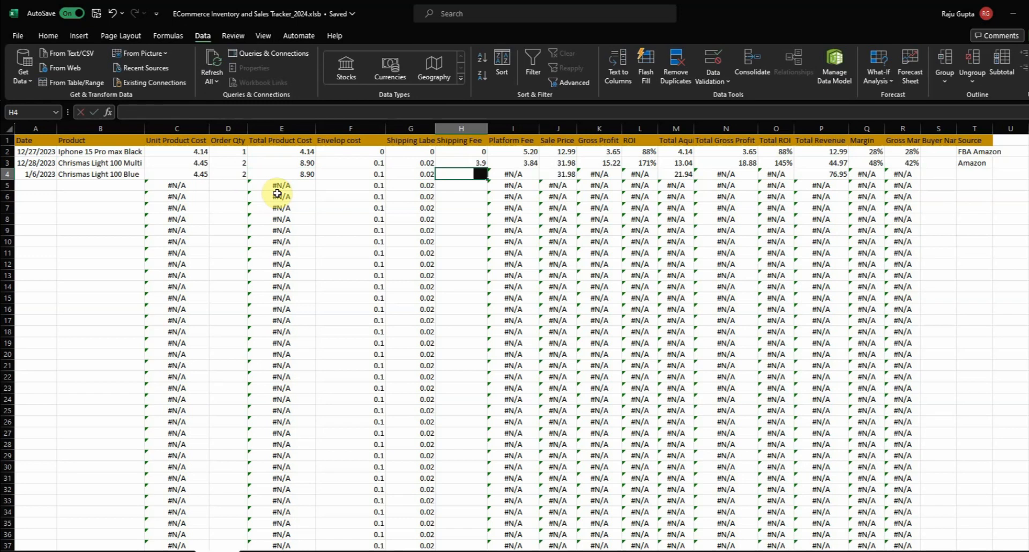
type("4.5")
key("Tab")
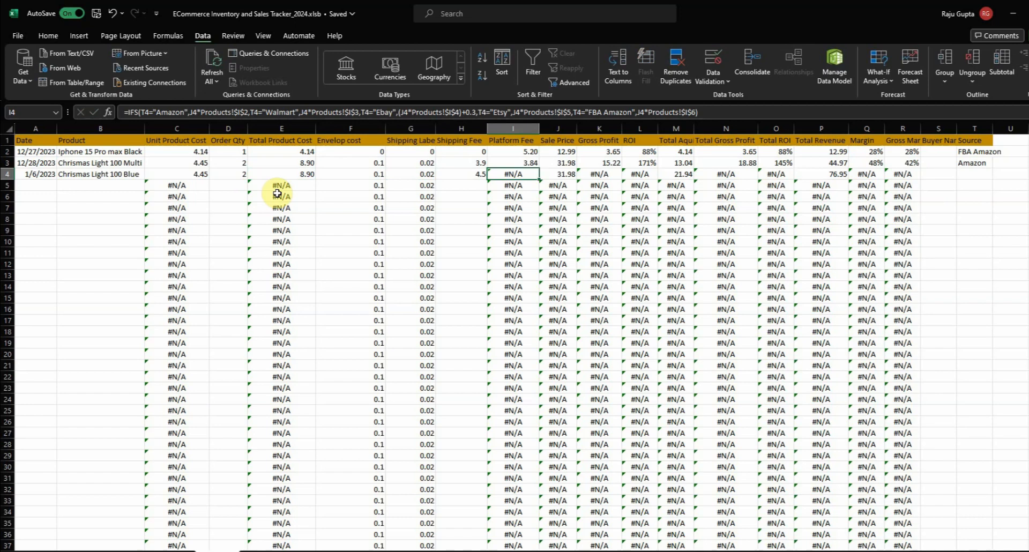
Choose Ebay as the Source of the Chrismas Light 100 Blue sale in row 4
key("Tab")
key("Tab")
key("Tab")
key("Tab")
key("Tab")
key("Tab")
key("Tab")
key("Tab")
key("Tab")
key("Tab")
key("Tab")
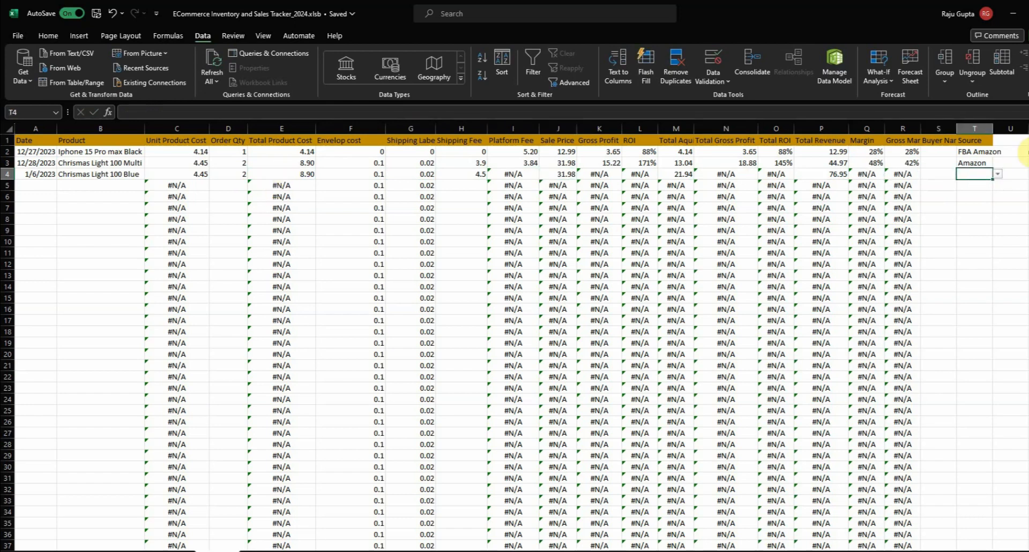
left_click(998, 174)
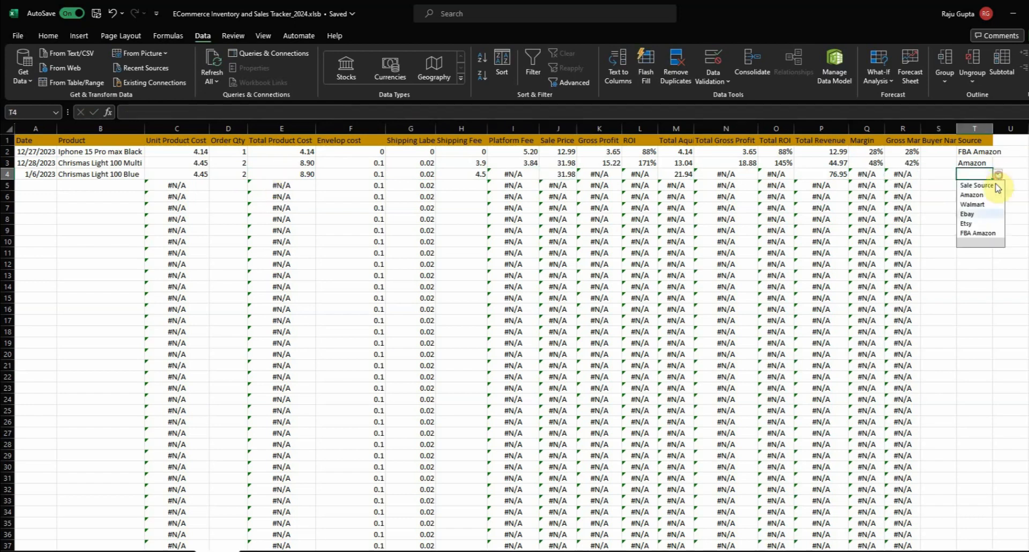
left_click(984, 216)
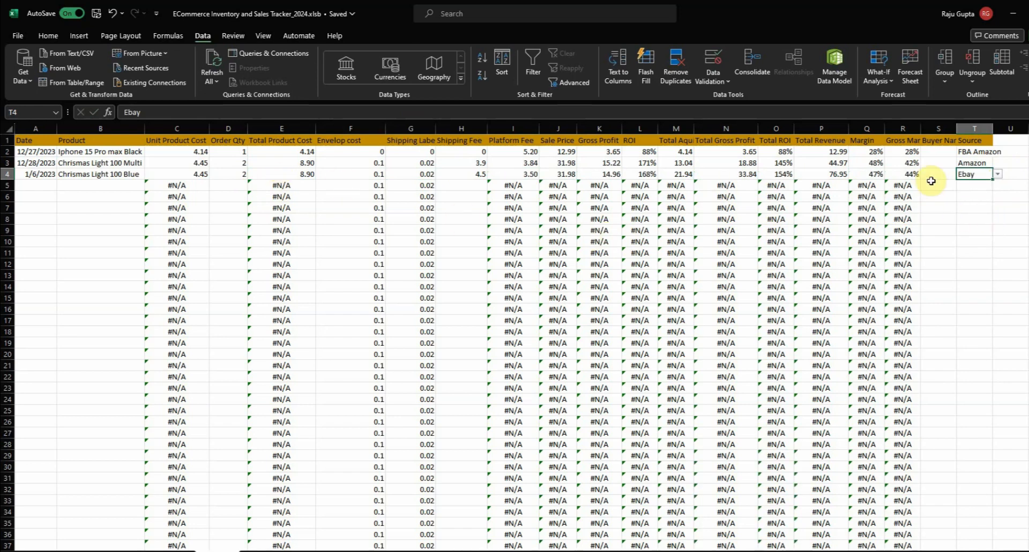
left_click(40, 173)
left_click(69, 174)
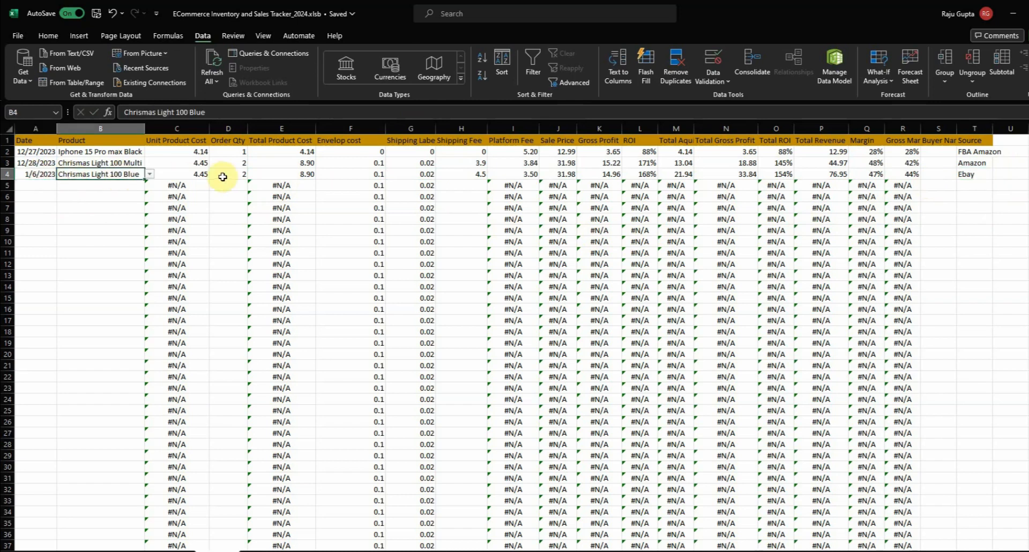
left_click(472, 175)
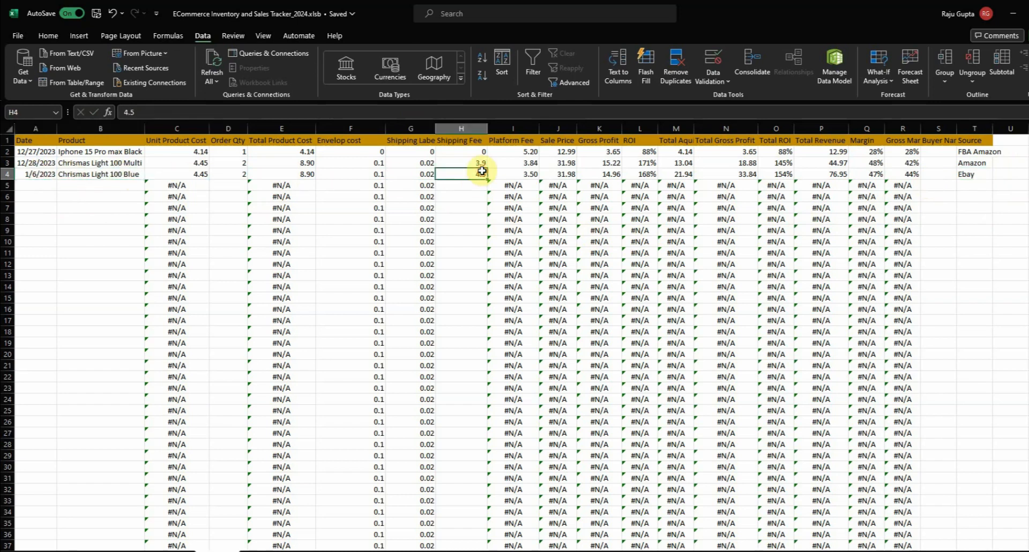
left_click(971, 174)
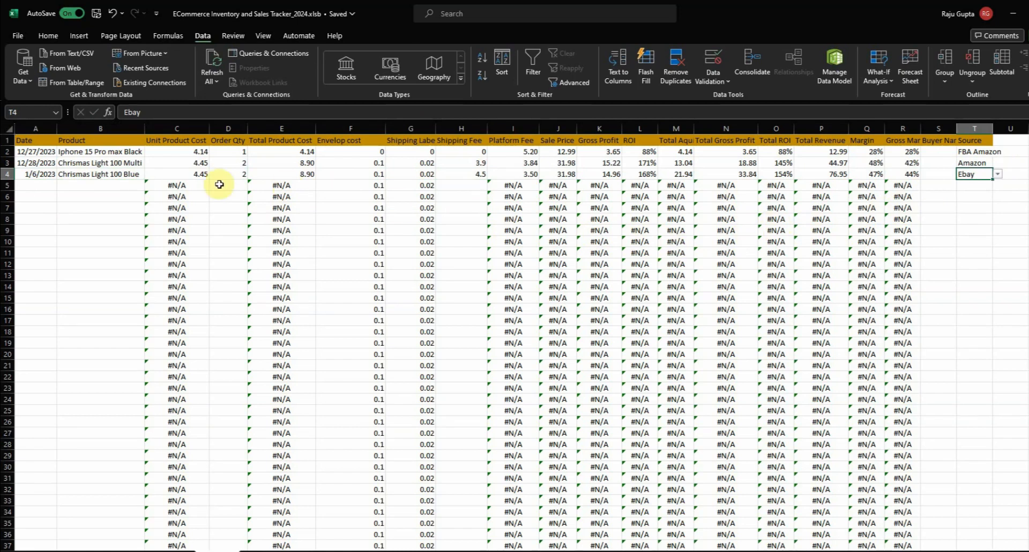
Set the dates of rows 4 and 5 to 1/6/2024 and choose Iphone 15 Pro max Black as row 5's product
left_click(72, 196)
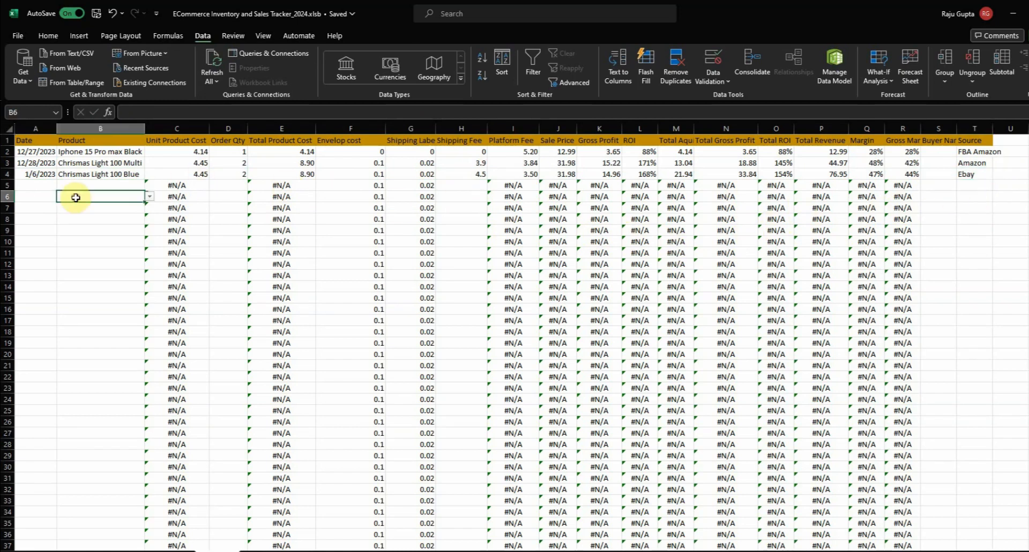
left_click(52, 185)
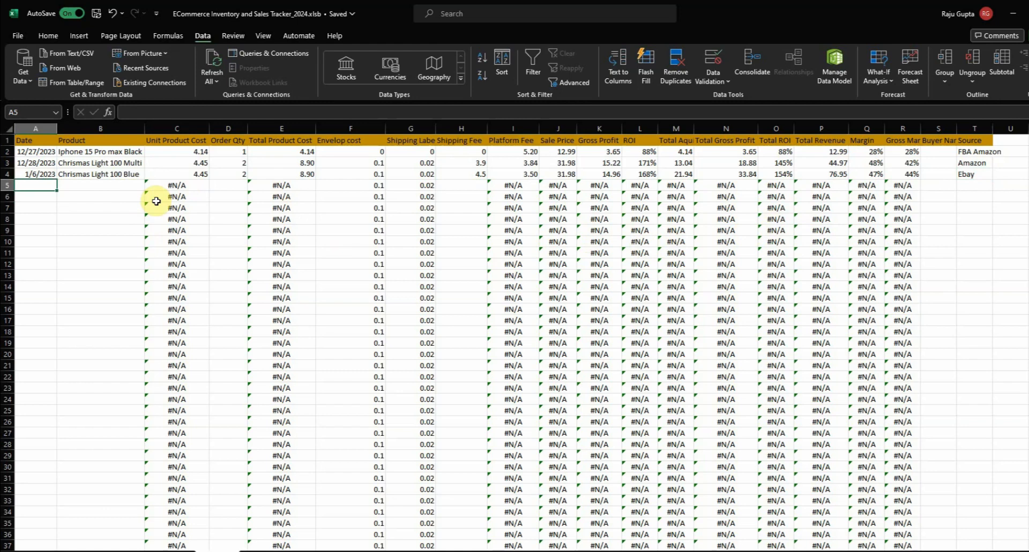
type("024")
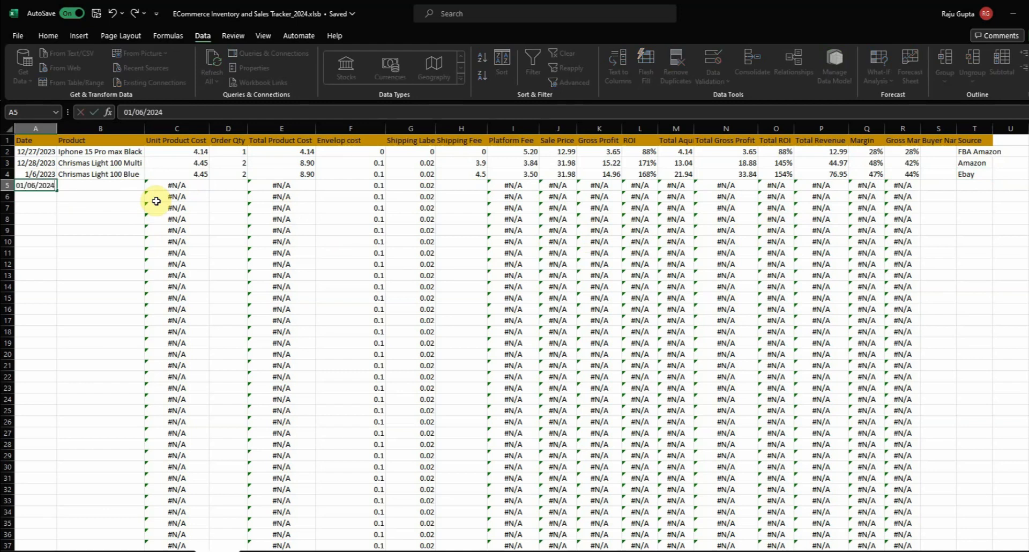
left_click(123, 188)
left_click(150, 185)
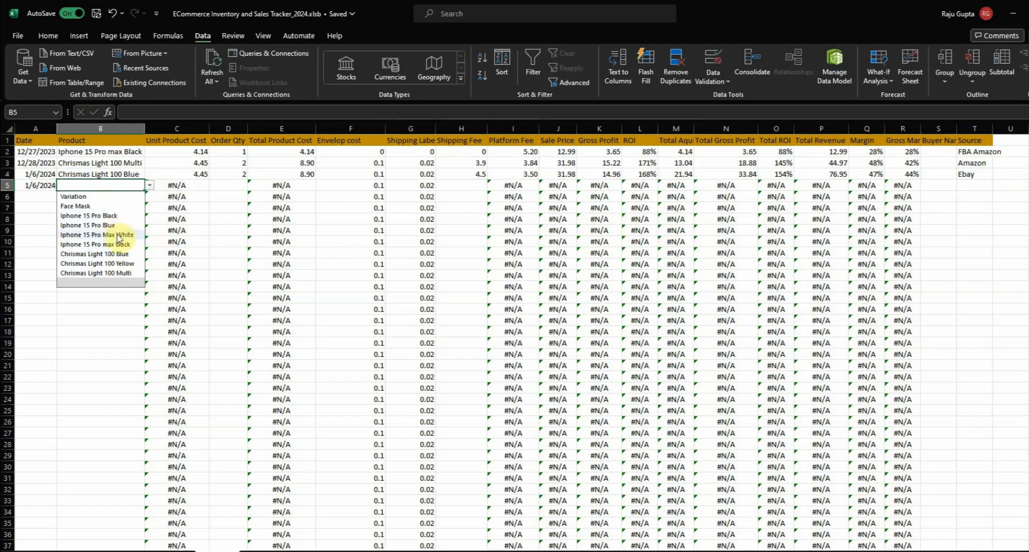
left_click(107, 244)
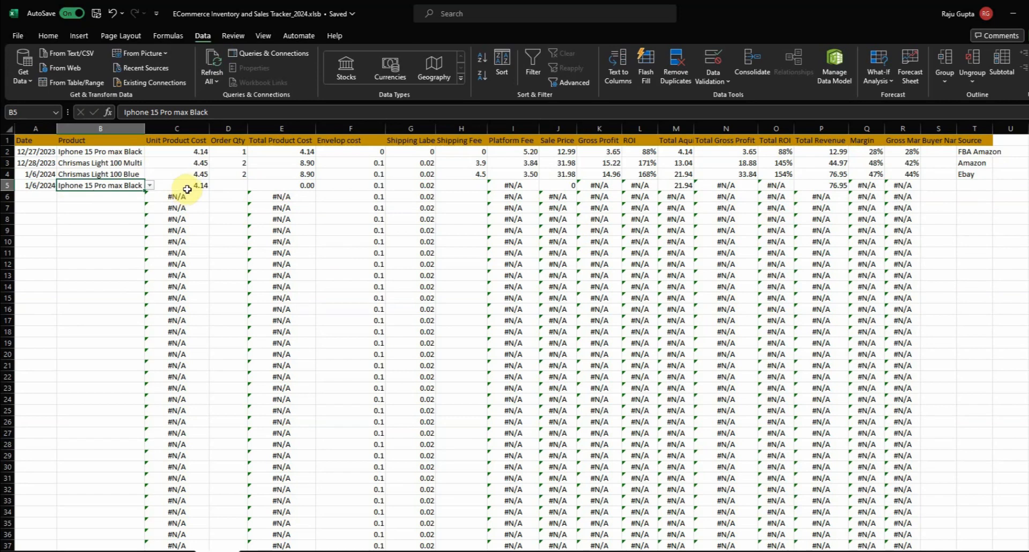
Enter an Order Qty of 1 and a Shipping Fee of 3.81 for the Iphone 15 Pro max Black sale in row 5
left_click(223, 187)
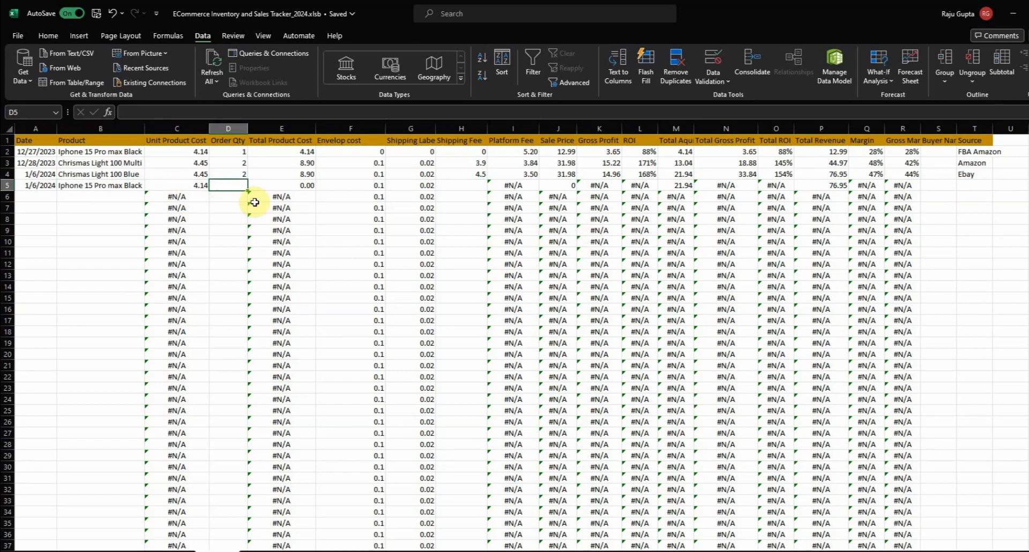
type("21")
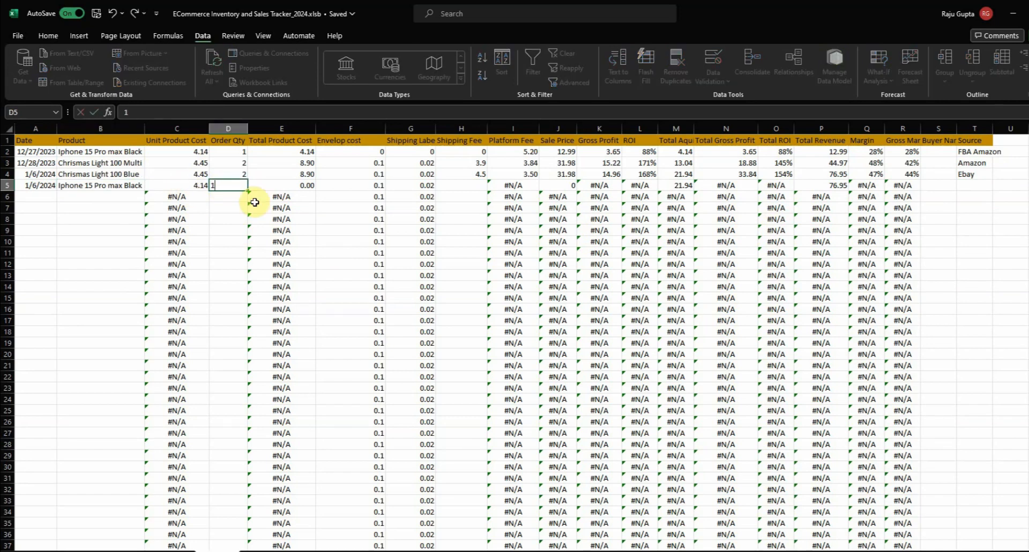
key("Tab")
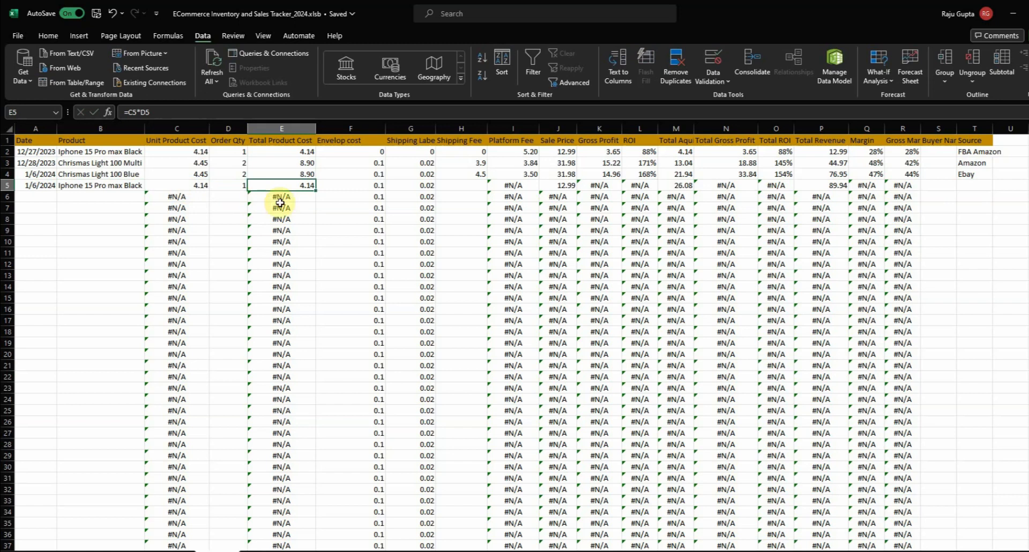
left_click(474, 187)
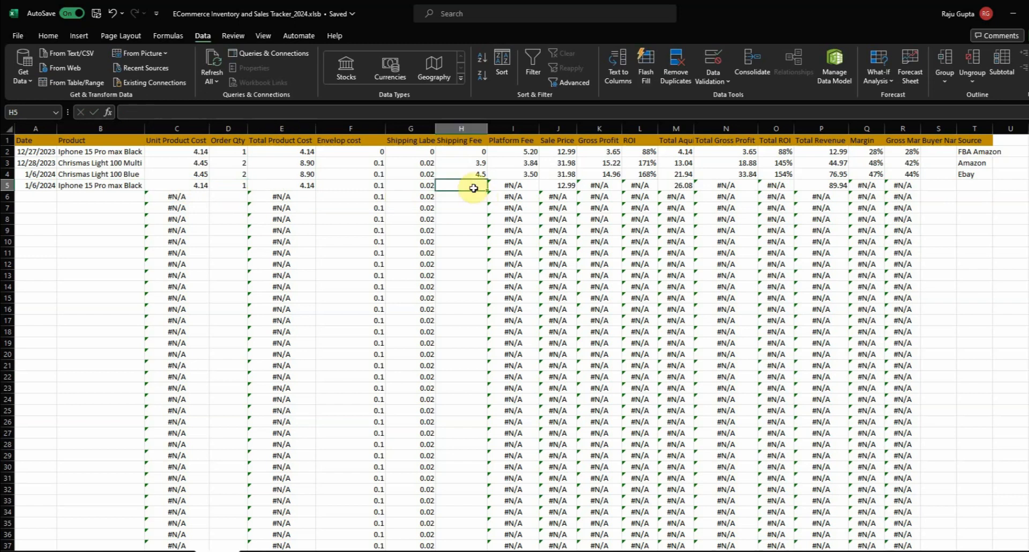
type("3.81")
key("Tab")
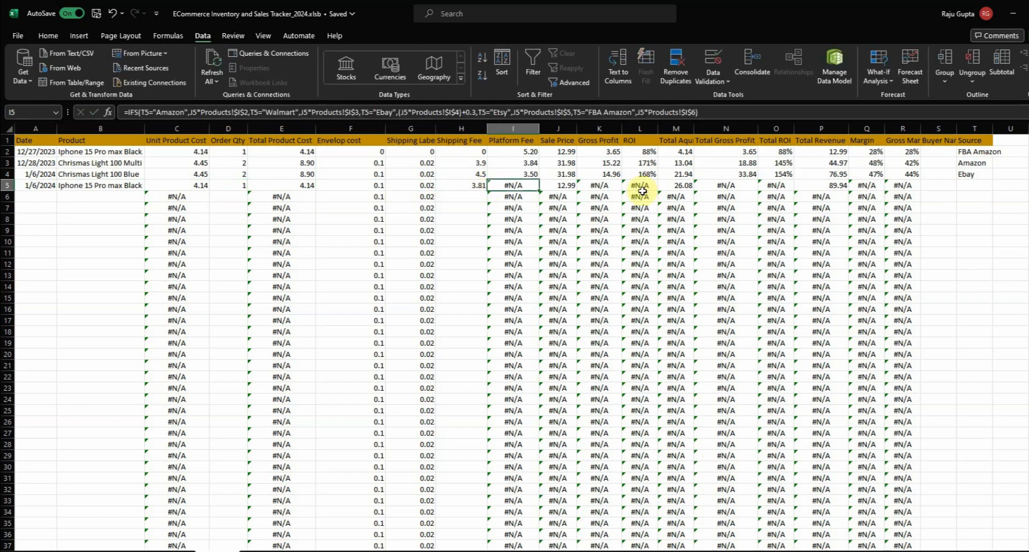
Choose Amazon as the Source of the Iphone 15 Pro max Black sale in row 5
left_click(978, 186)
left_click(997, 186)
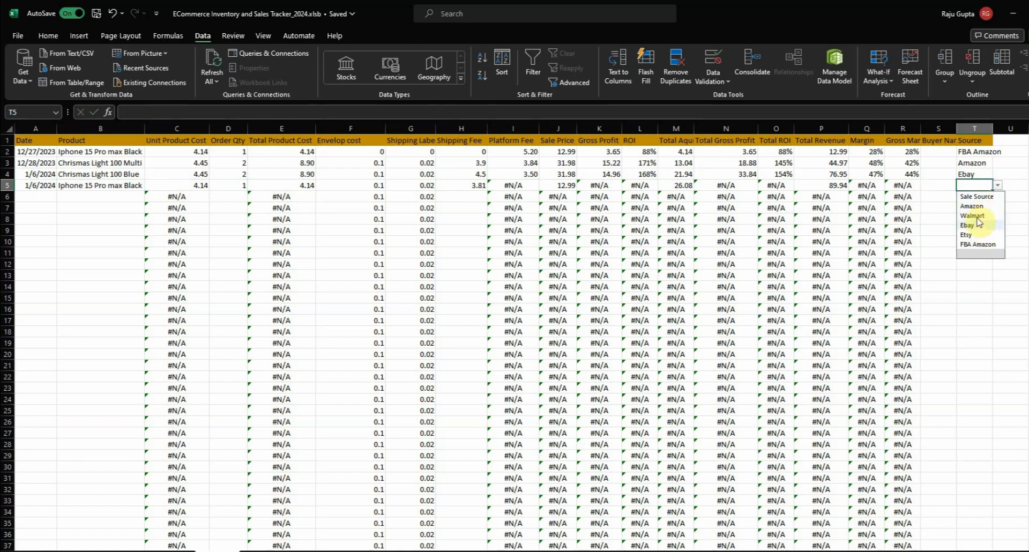
left_click(984, 207)
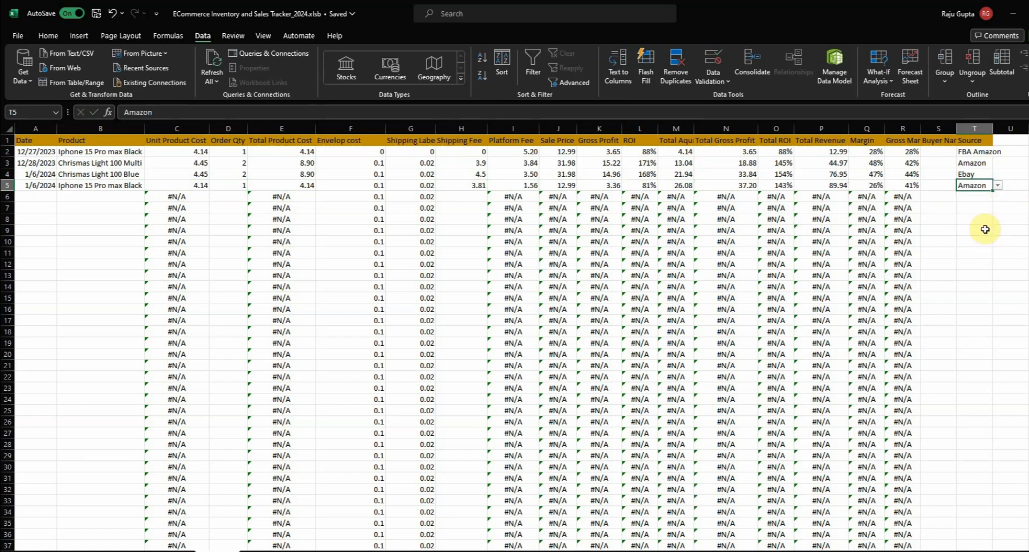